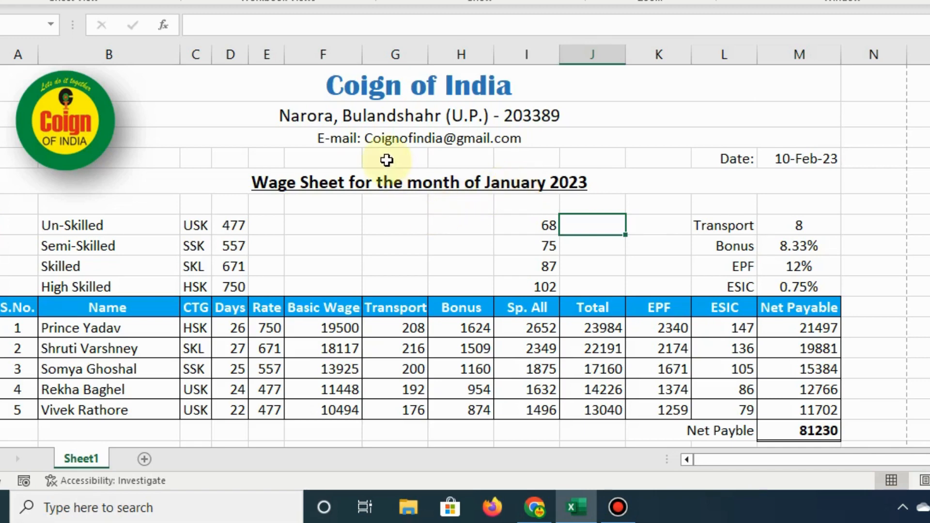
Review the list of functions under Formulas Used, from if through now, below the wage table
scroll(317, 262, down, 1)
scroll(317, 262, up, 1)
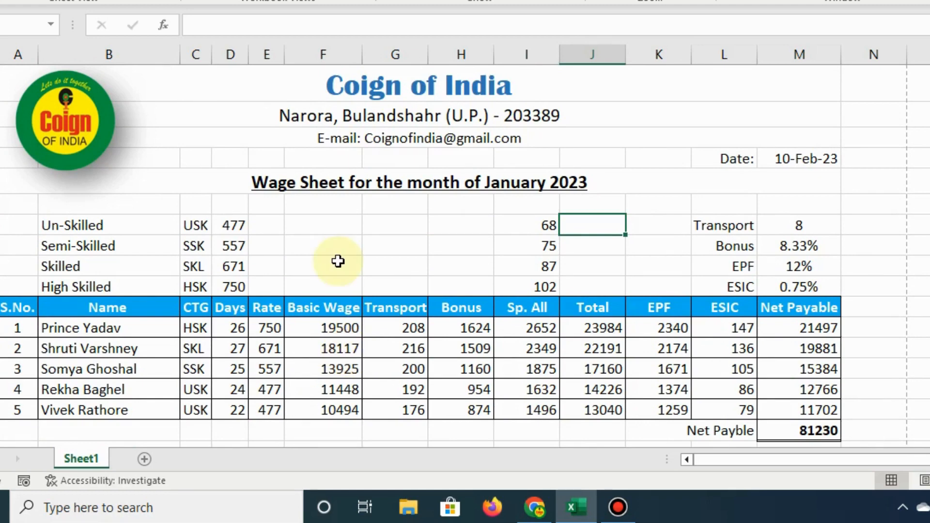
scroll(249, 246, down, 3)
click(84, 294)
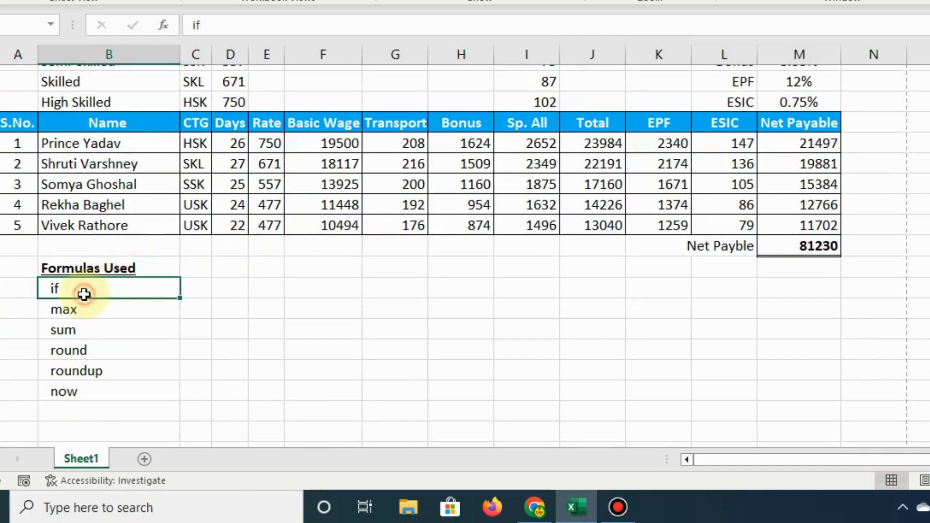
click(84, 310)
click(87, 332)
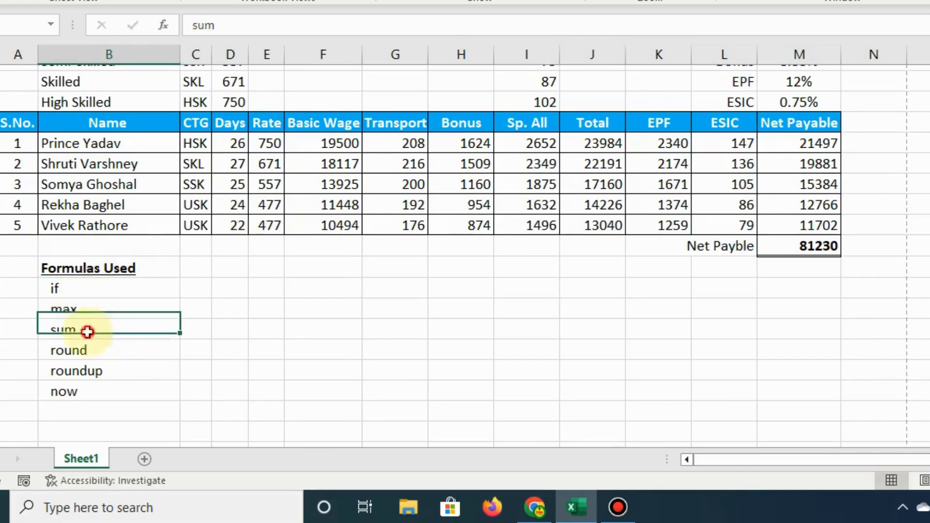
click(96, 351)
click(92, 371)
click(94, 391)
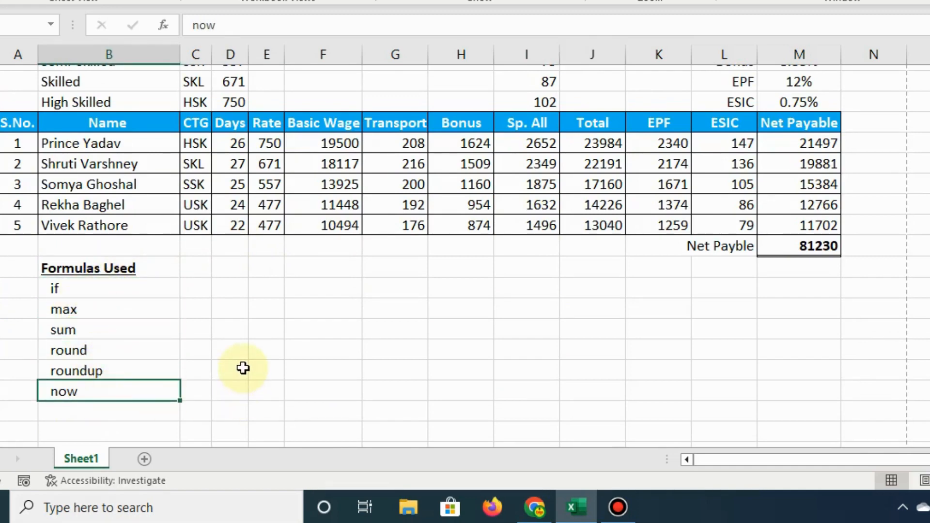
Examine the wage table's columns from S.No. to Net Payable and its employee rows
scroll(243, 368, up, 3)
click(315, 246)
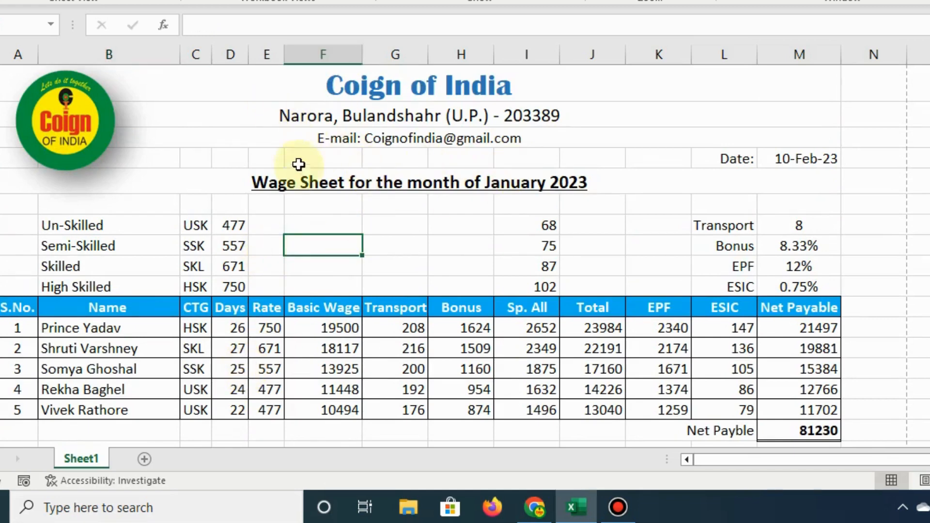
scroll(299, 167, down, 1)
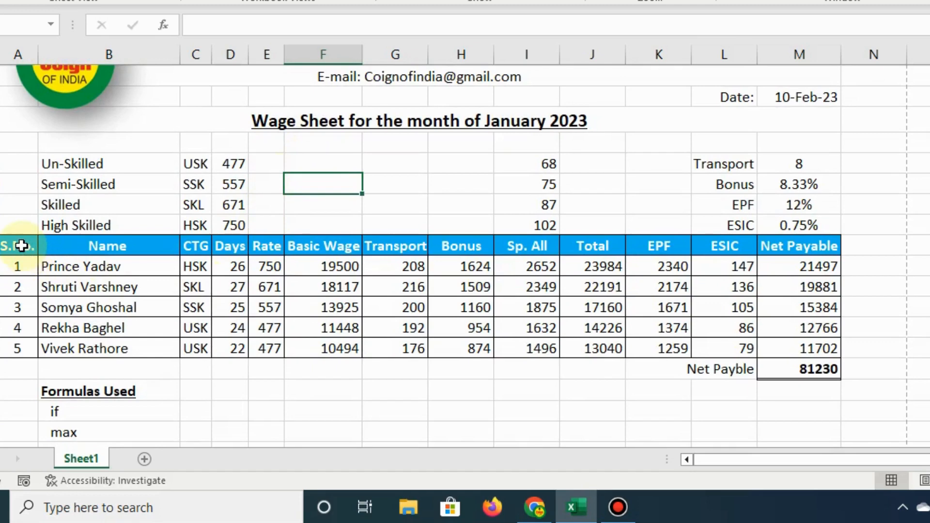
click(33, 247)
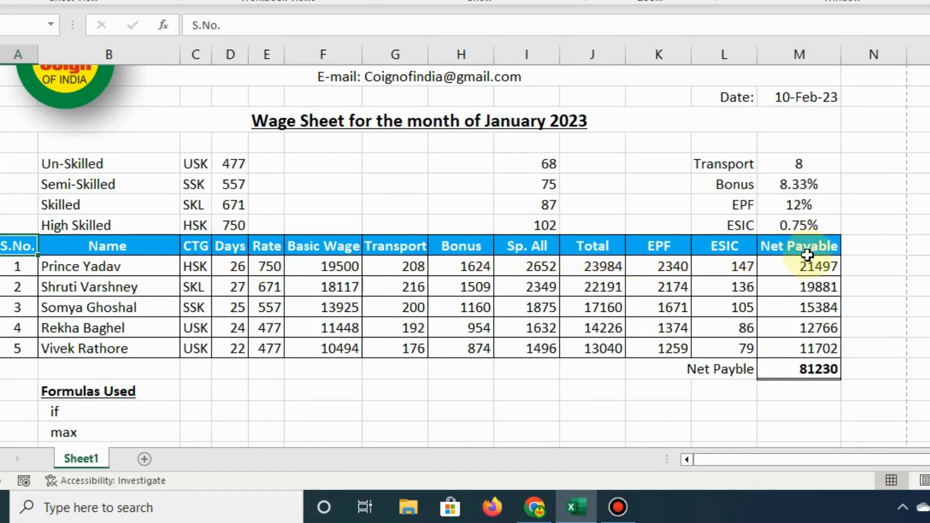
drag(19, 247, 834, 353)
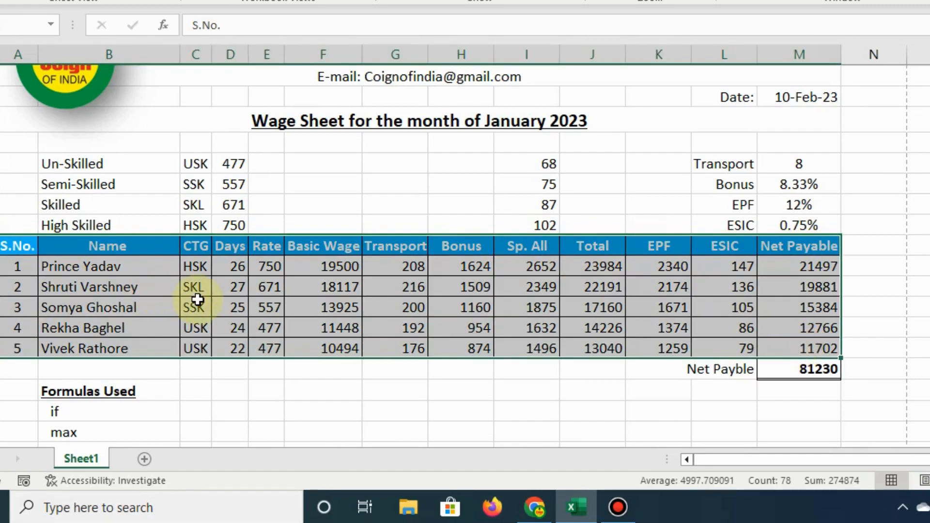
scroll(250, 116, up, 1)
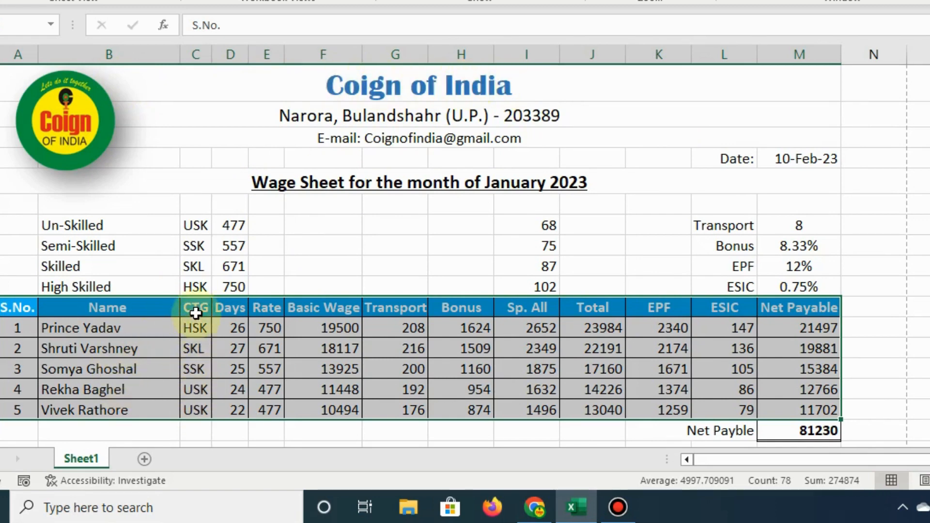
click(229, 329)
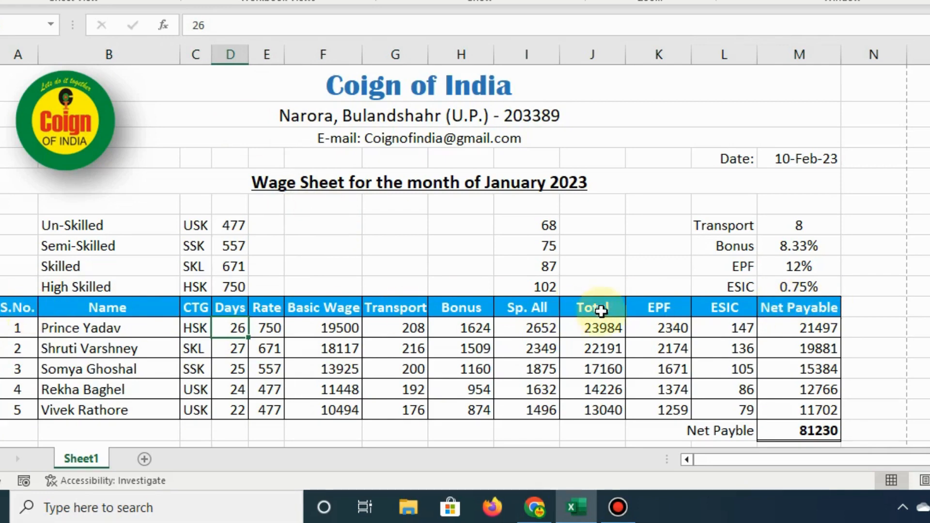
Narrow the EPF column K of the wage sheet
drag(691, 55, 665, 55)
mouse_move(731, 52)
mouse_down()
mouse_move(741, 52)
mouse_move(726, 51)
mouse_up()
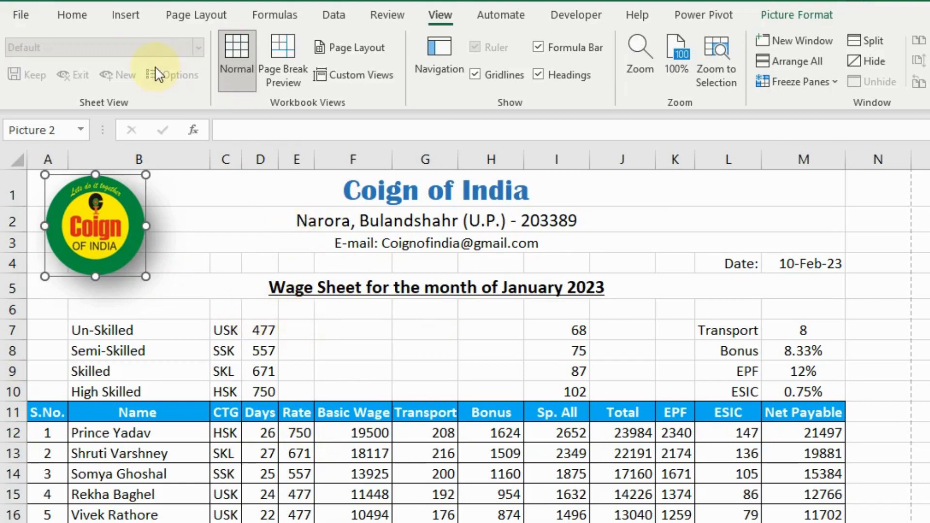
click(128, 16)
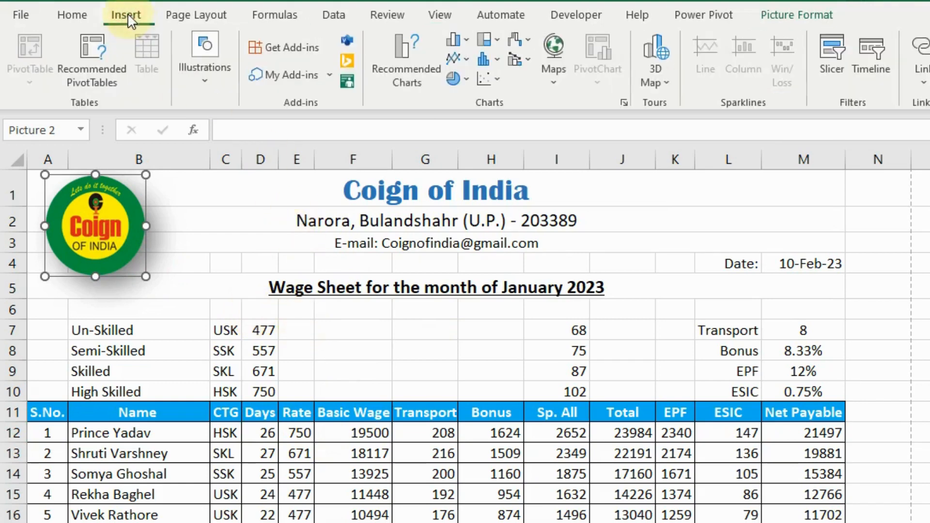
click(202, 81)
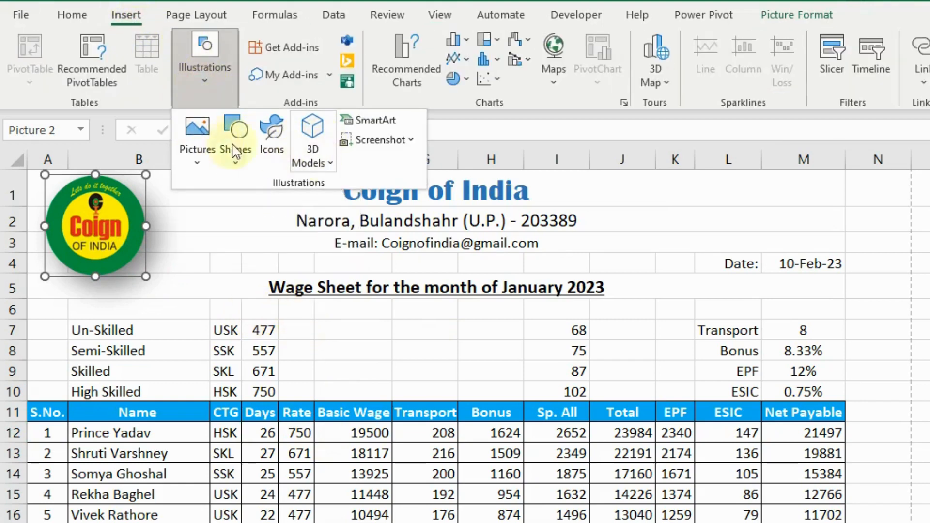
click(193, 127)
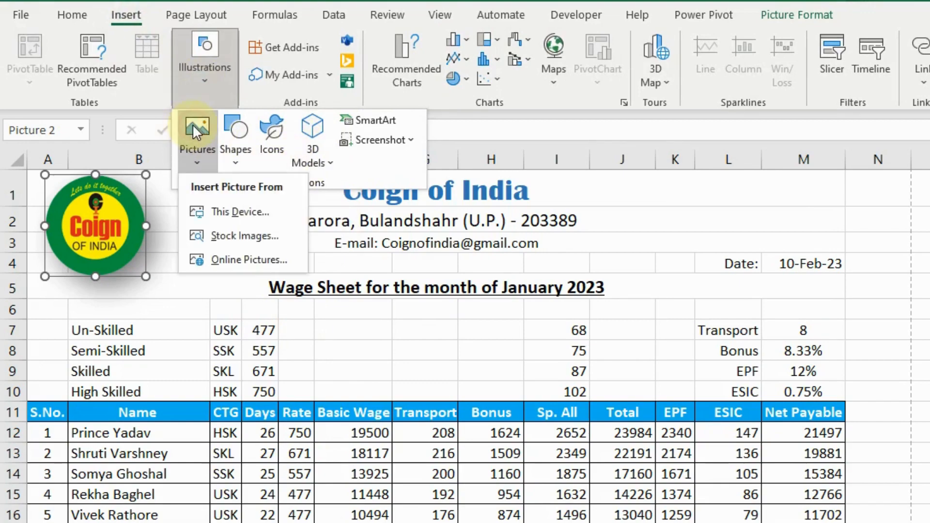
click(234, 212)
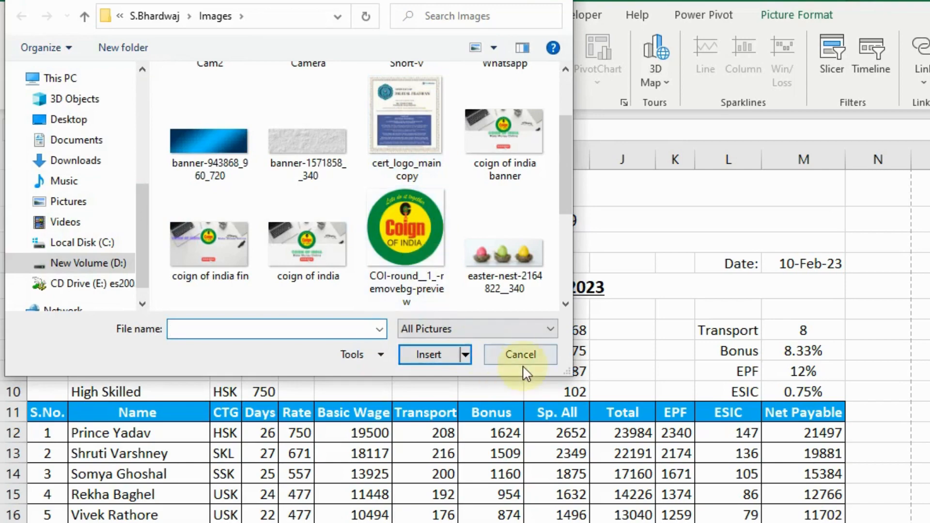
click(519, 354)
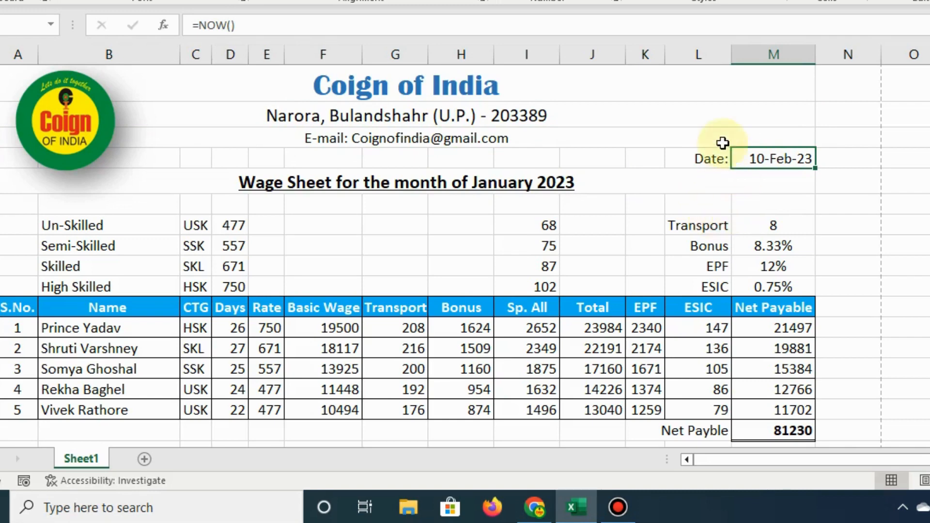
click(759, 202)
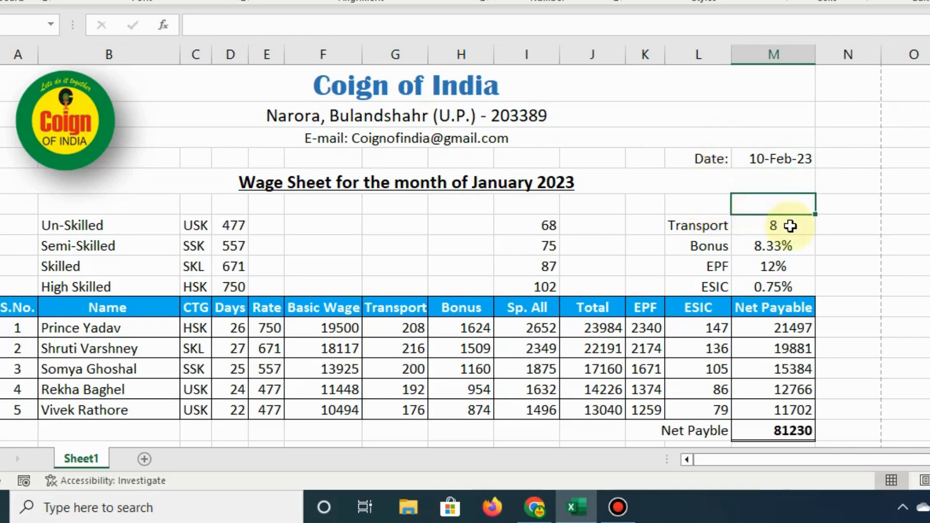
text(@now)
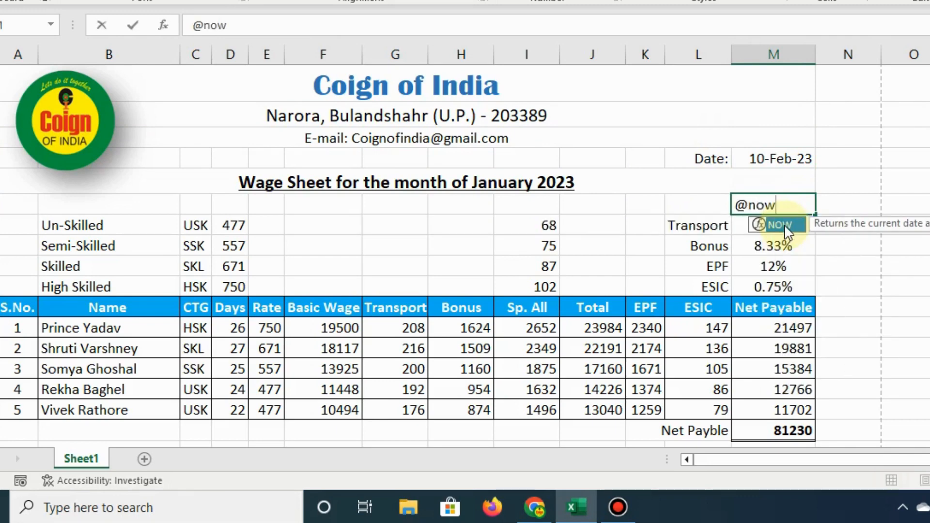
text(())
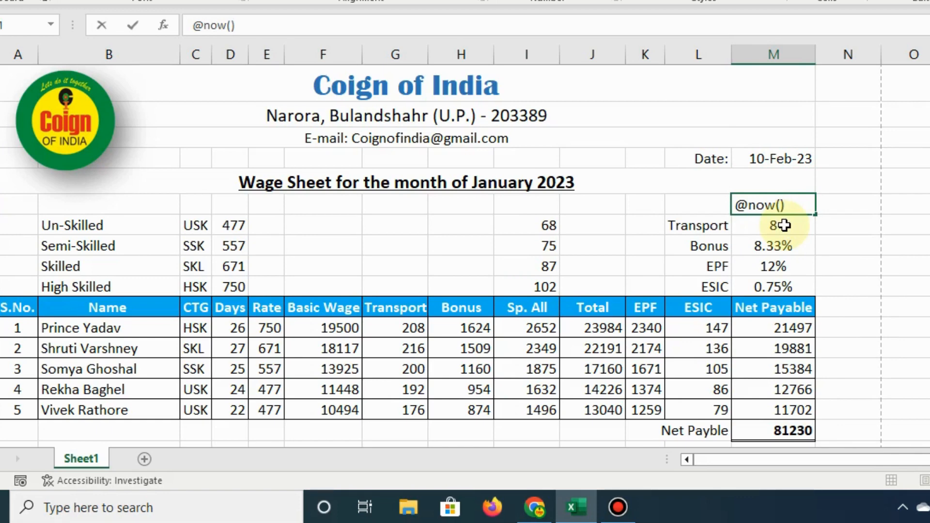
key(Return)
click(790, 202)
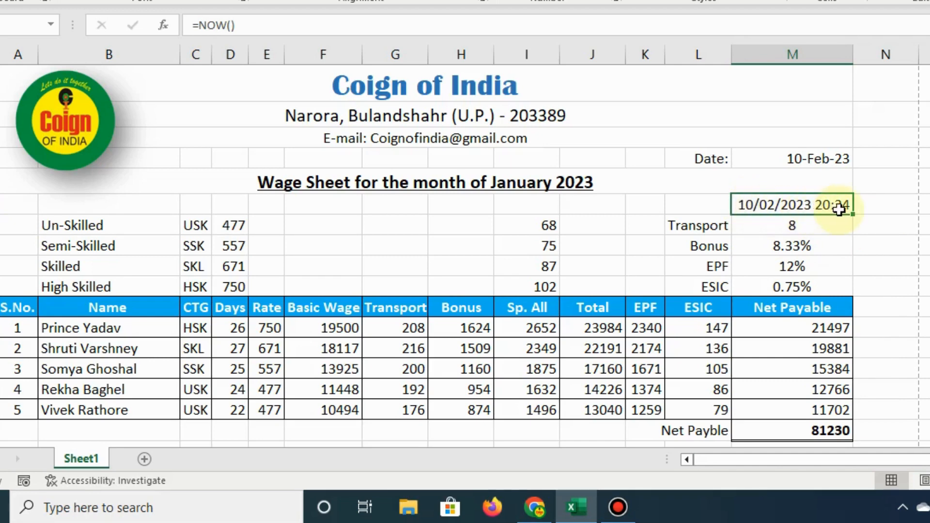
click(800, 157)
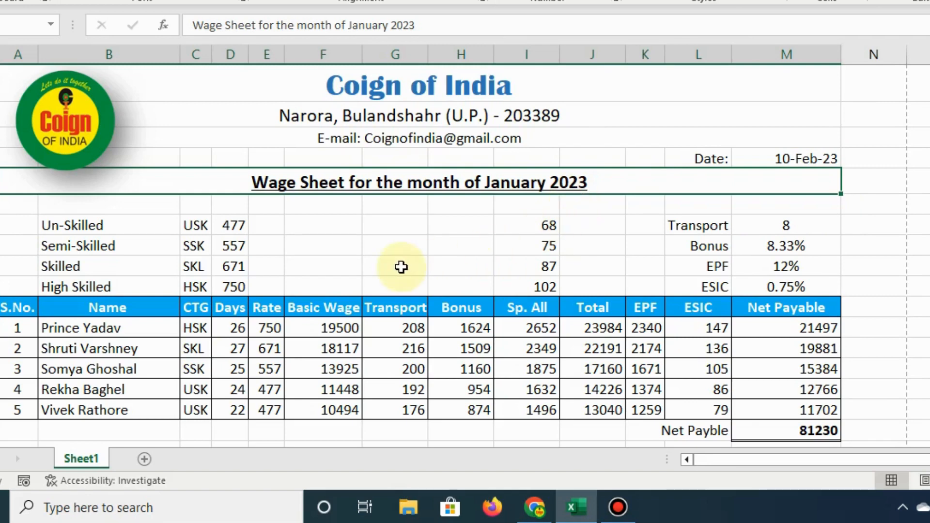
Examine the reference values above the table: skill categories, daily rates, special allowances, and the transport, bonus, EPF and ESIC rates
click(385, 239)
drag(123, 227, 124, 279)
click(121, 229)
click(187, 228)
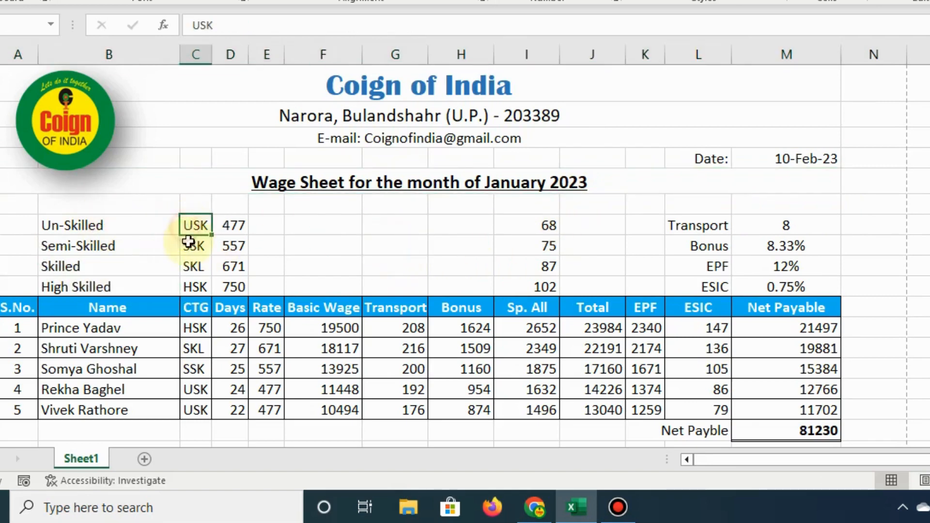
click(193, 245)
click(193, 266)
click(193, 287)
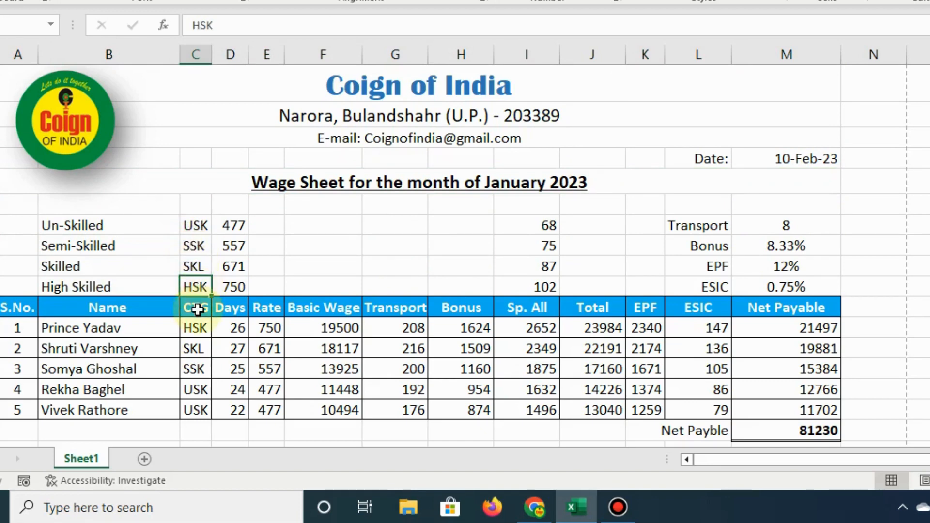
click(232, 225)
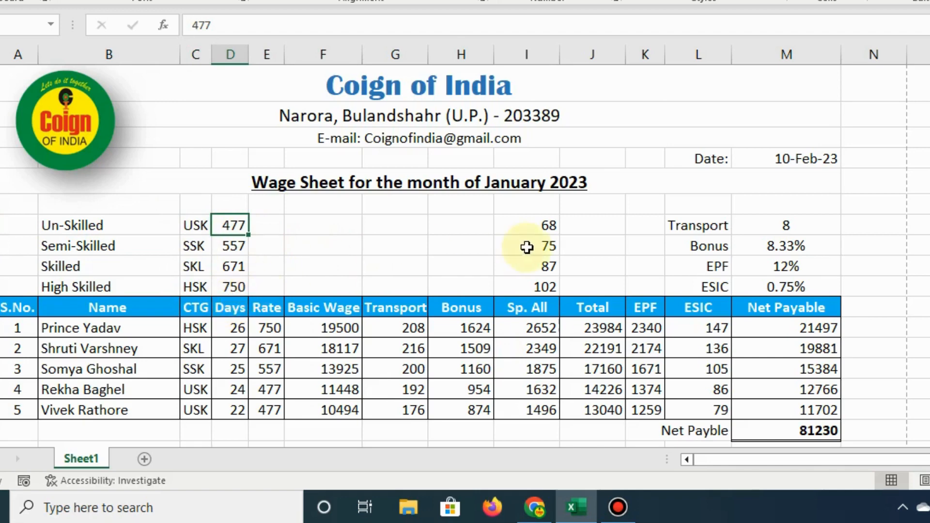
drag(538, 223, 536, 281)
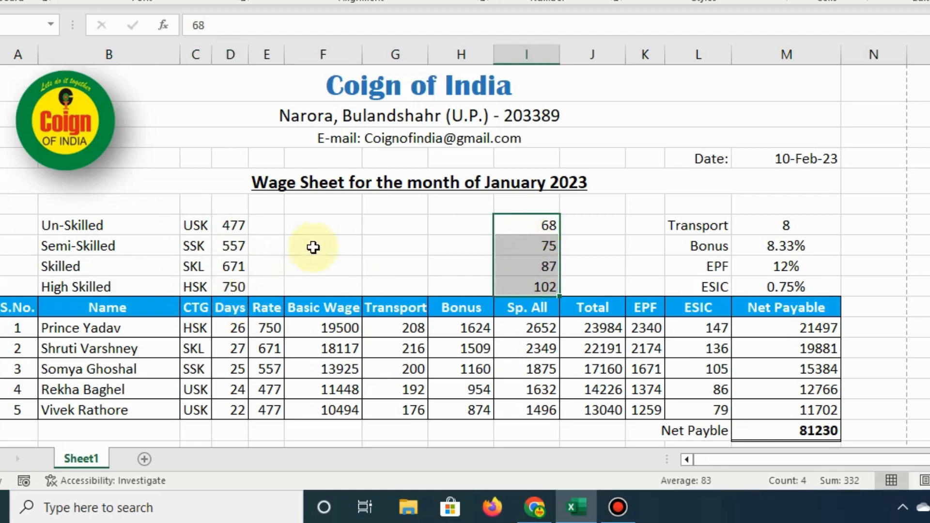
click(709, 230)
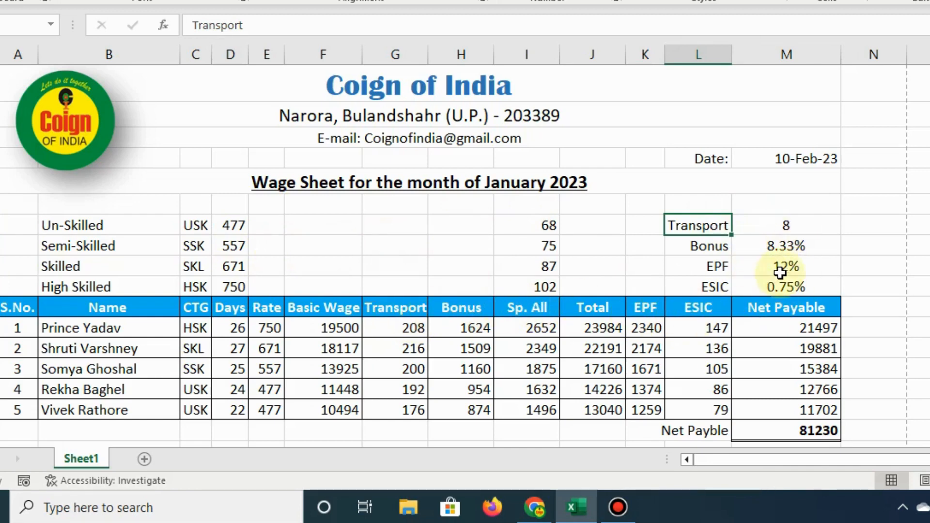
click(790, 225)
drag(790, 225, 785, 286)
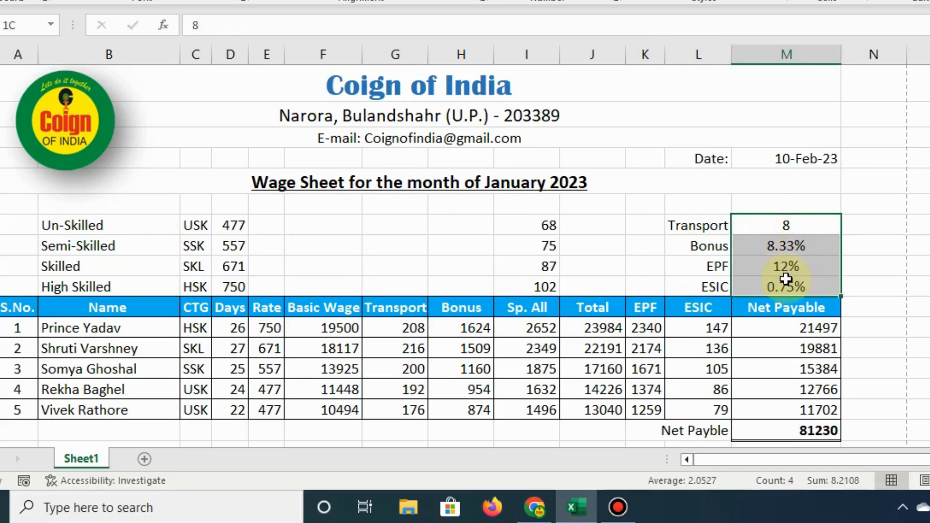
click(879, 264)
Inspect the first employee row's formulas for the serial number and the nested IF rate, including the rate's cell references
scroll(522, 269, down, 1)
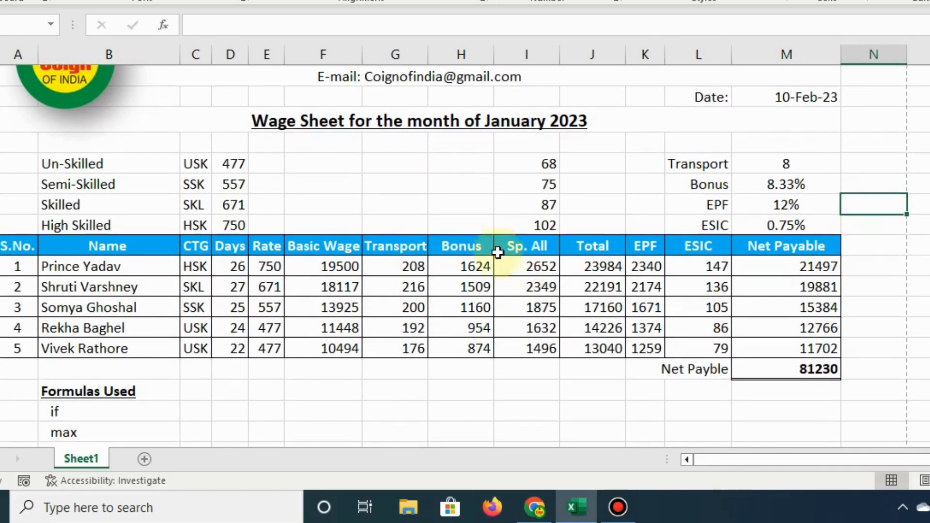
click(104, 265)
key(Left)
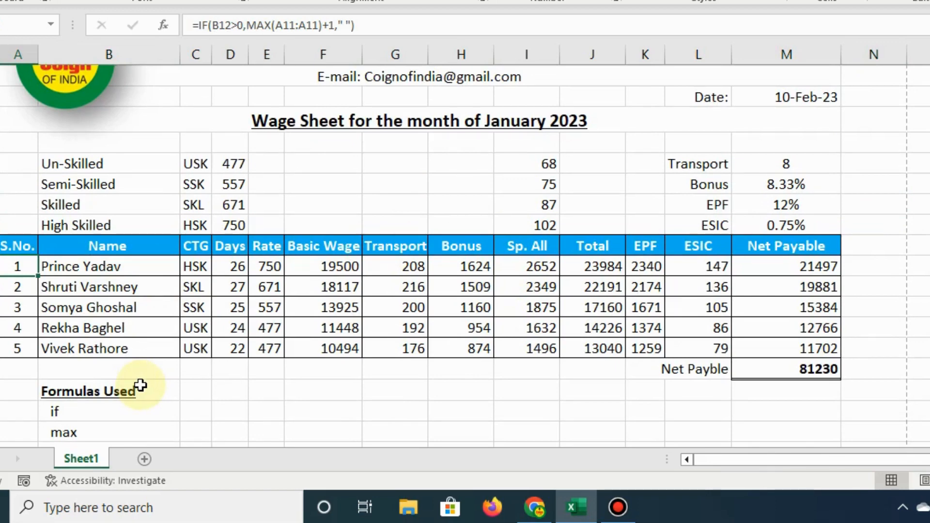
key(Right)
key(Right)
key(Right)
key(Right)
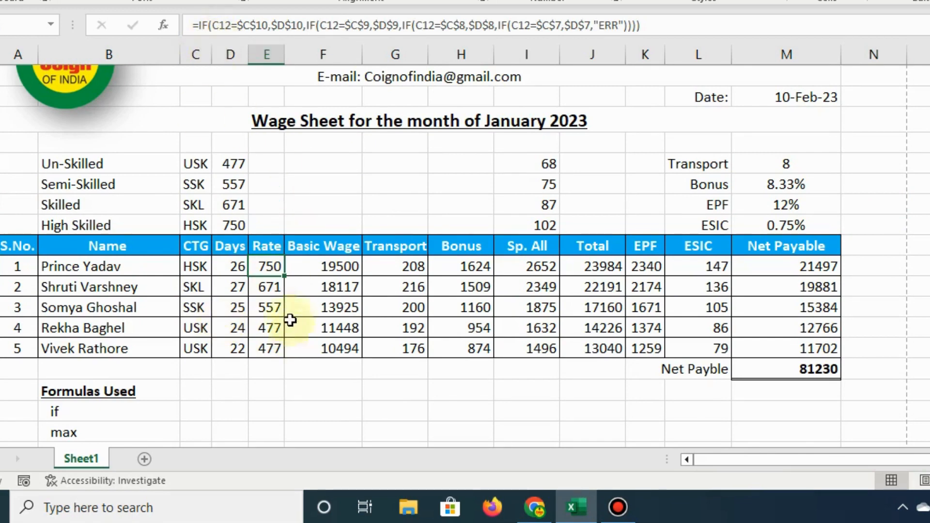
key(F2)
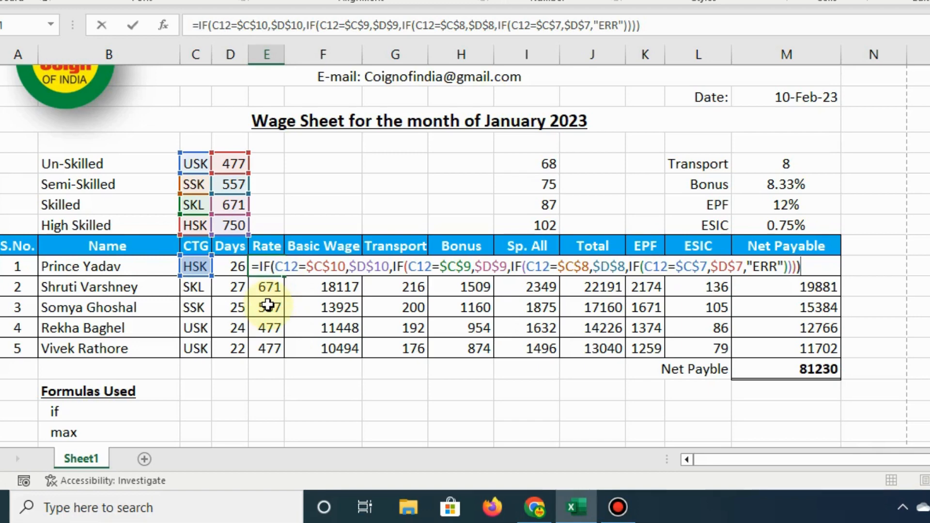
click(311, 383)
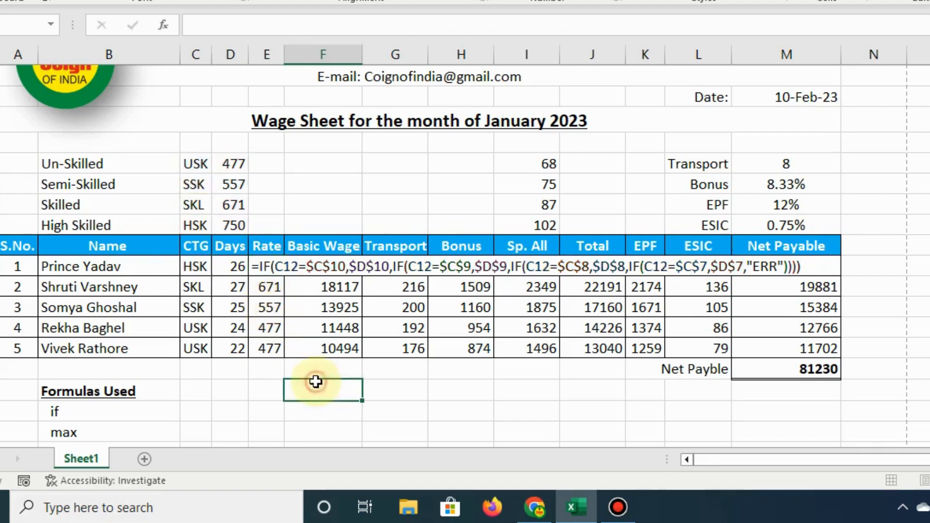
Replace the first employee's rate in E12 with a new IF formula whose first test, C12=C7, returns D7
click(269, 267)
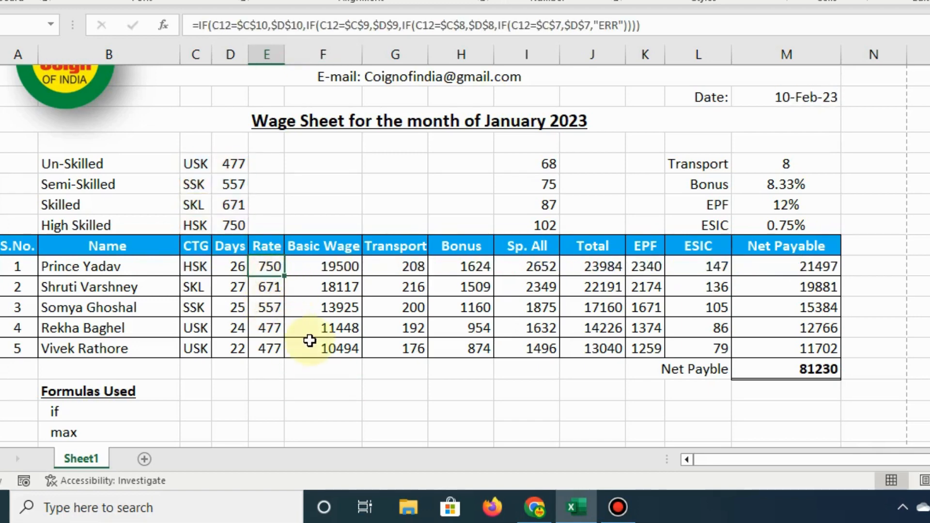
key(Delete)
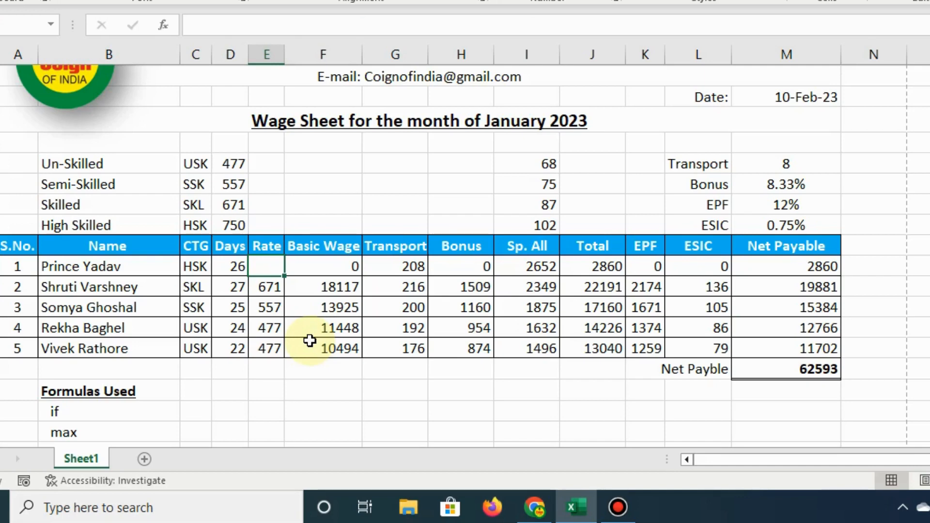
text(=if()
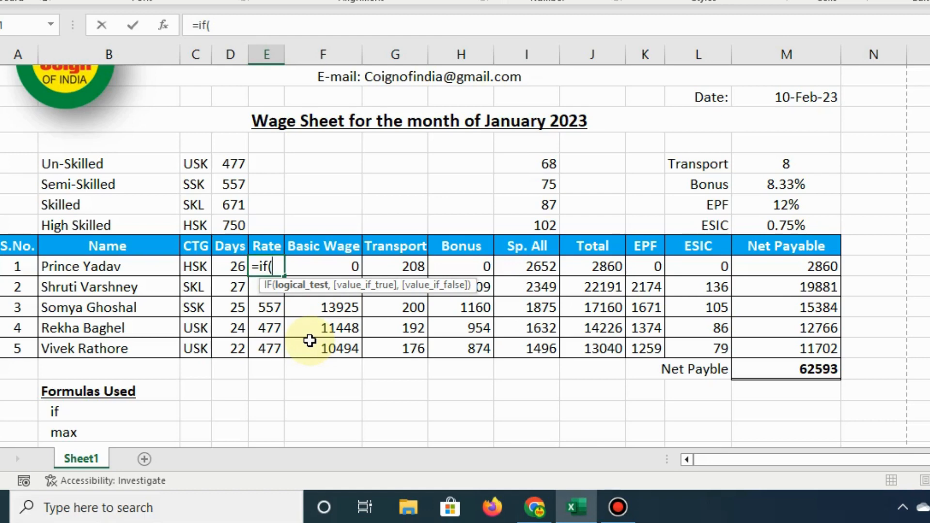
key(Left)
key(Left)
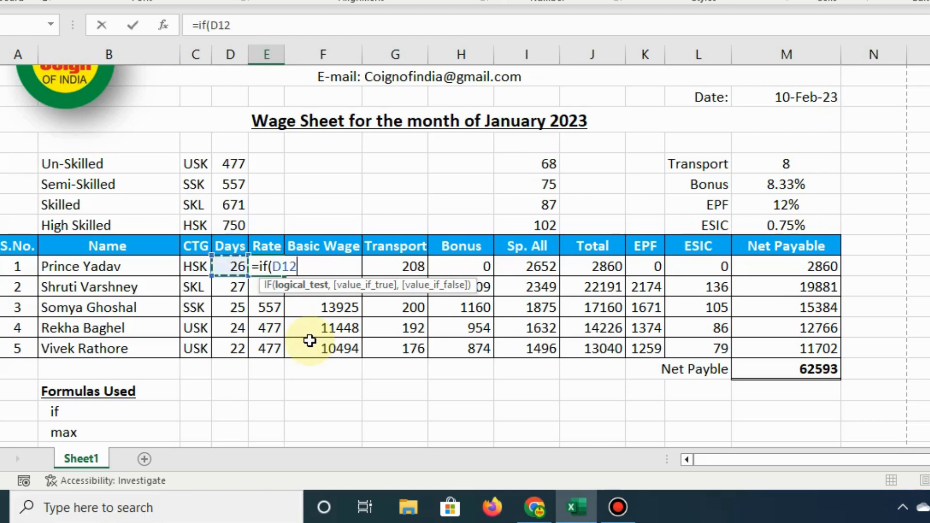
text(=)
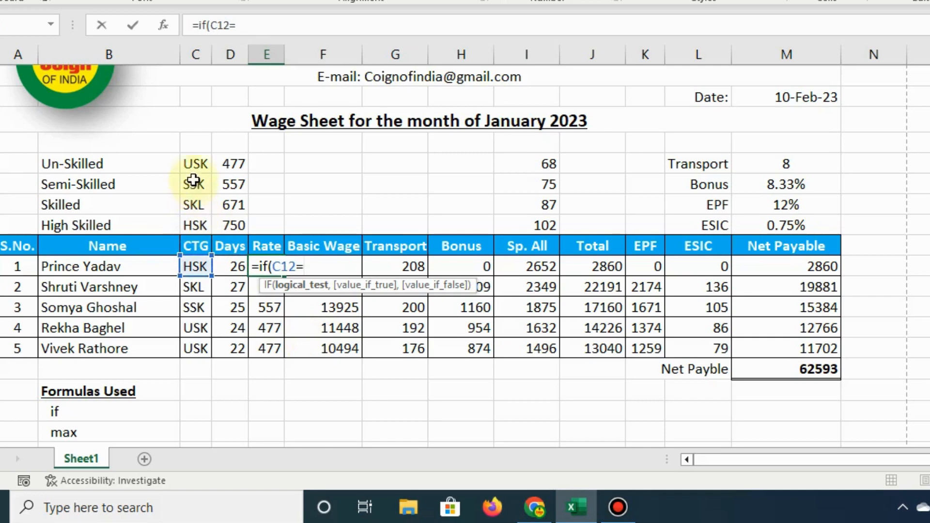
click(195, 163)
text(,)
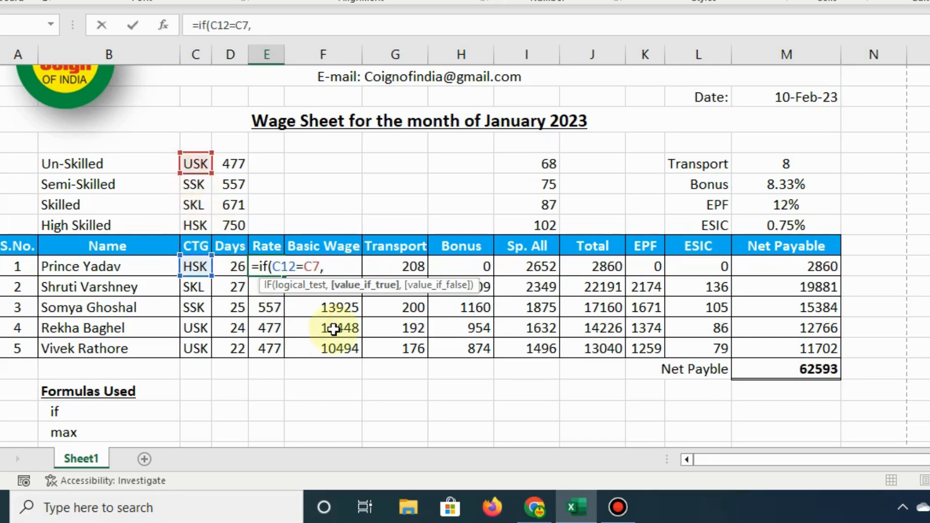
click(235, 166)
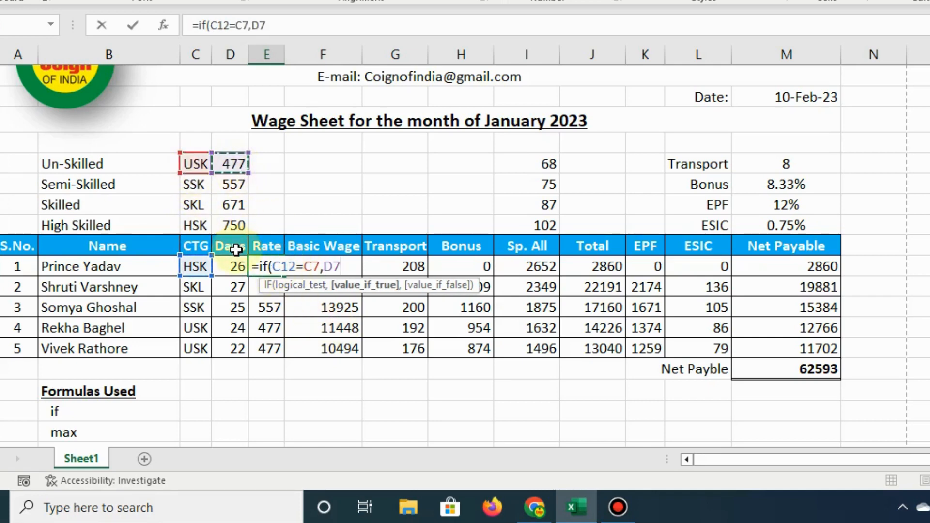
text(,)
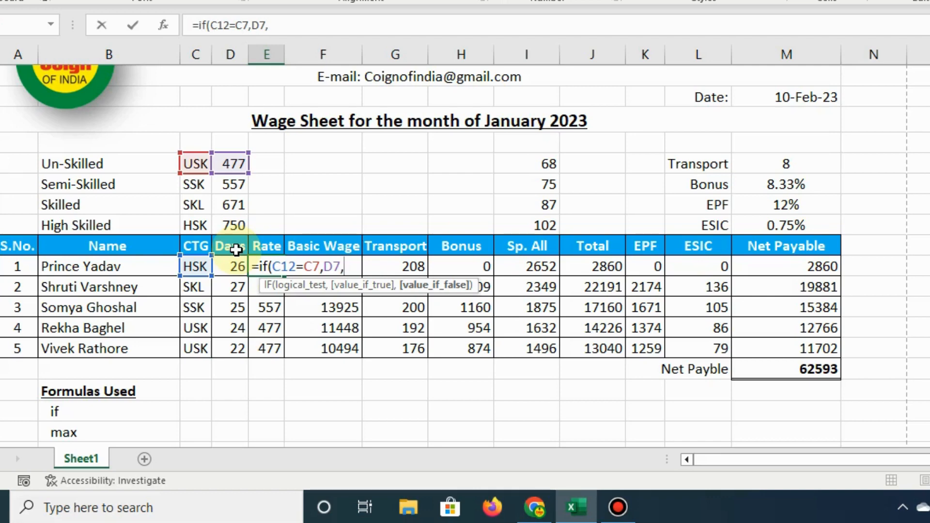
Add a nested IF to the rate formula that returns D8 when C12 equals C8
text(if)
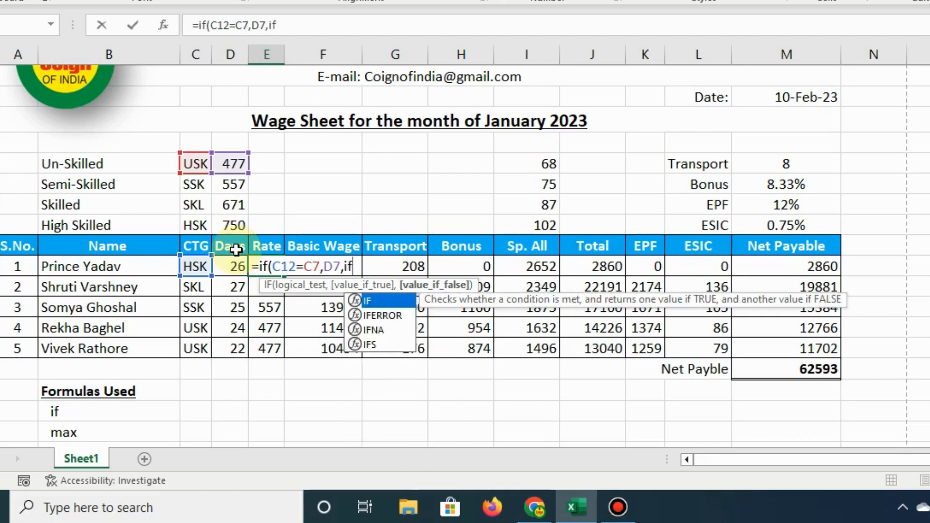
text(()
click(194, 266)
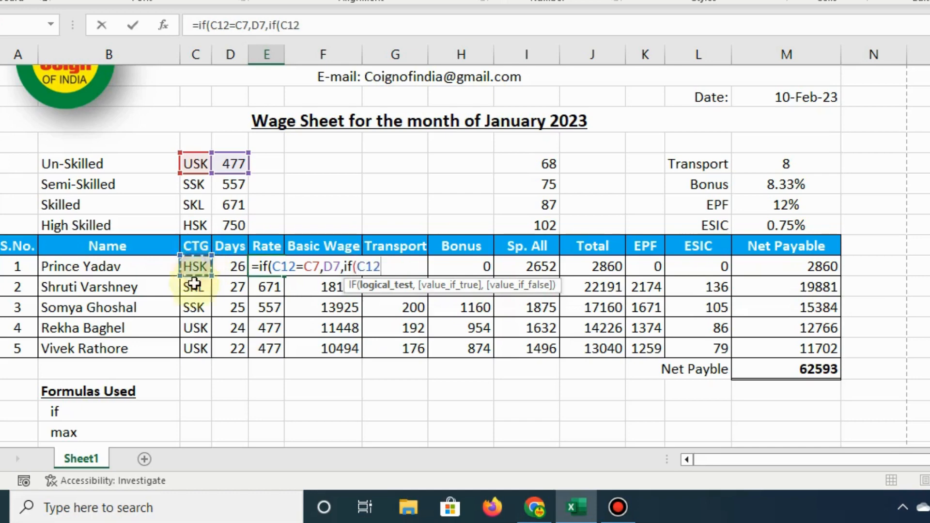
text(=)
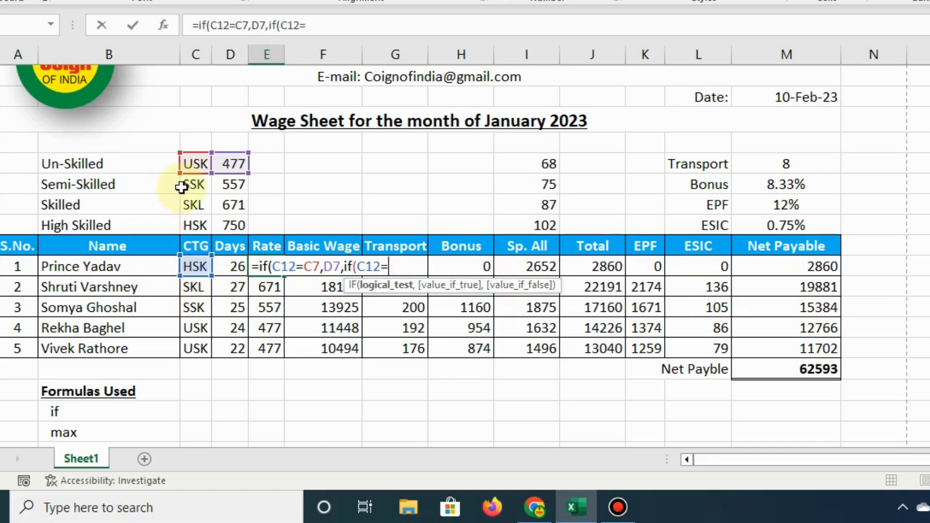
click(181, 186)
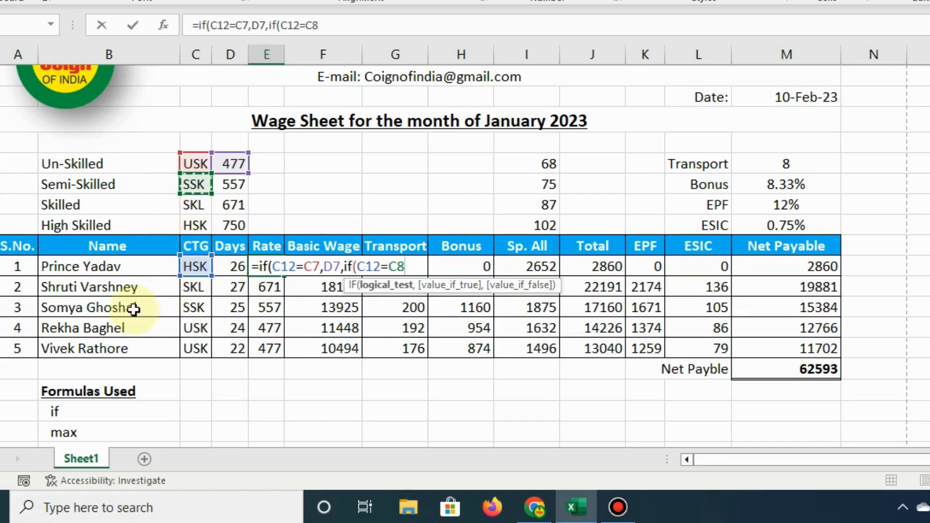
text(,)
click(242, 184)
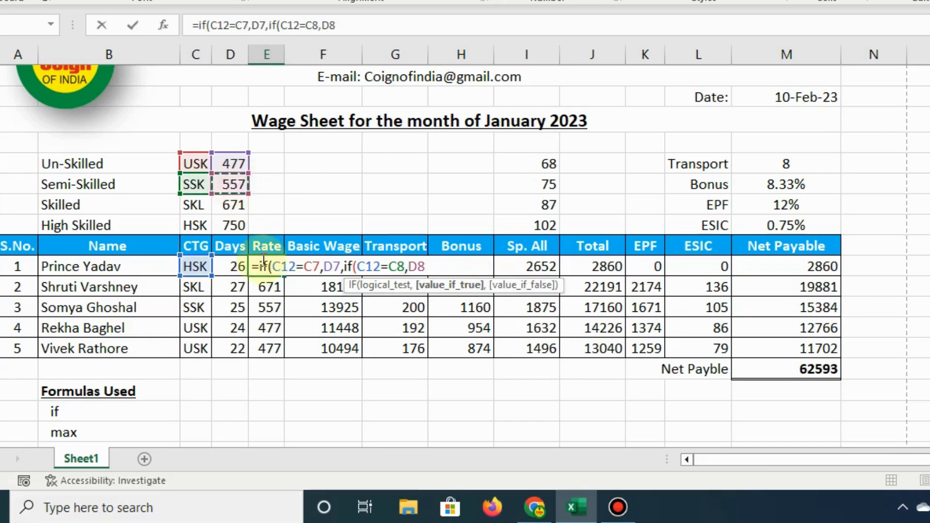
text(,)
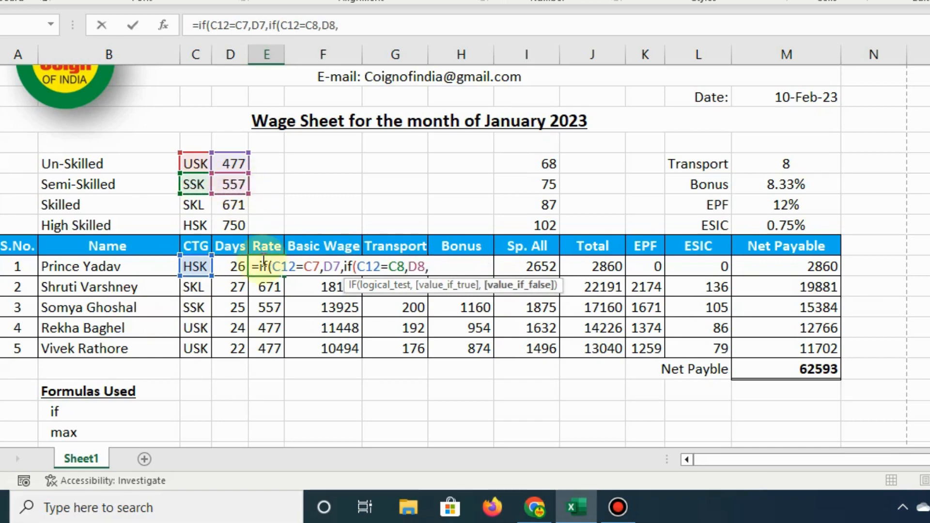
Nest a third IF in the rate formula that returns D9 when C12 equals C9
text(if()
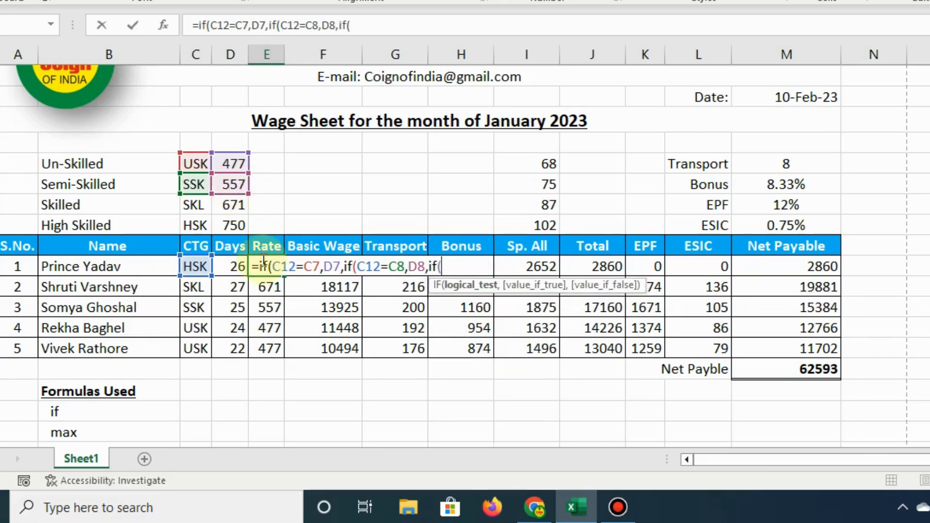
click(195, 266)
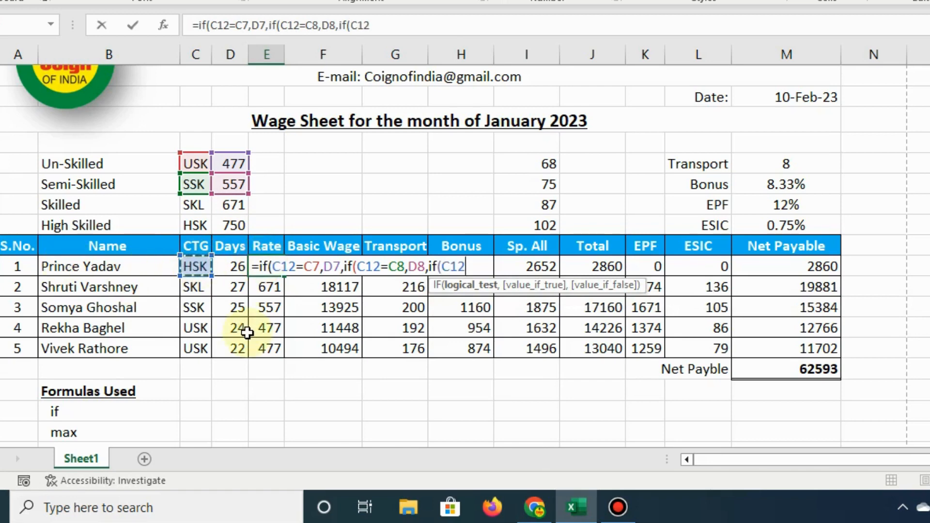
text(=)
click(188, 207)
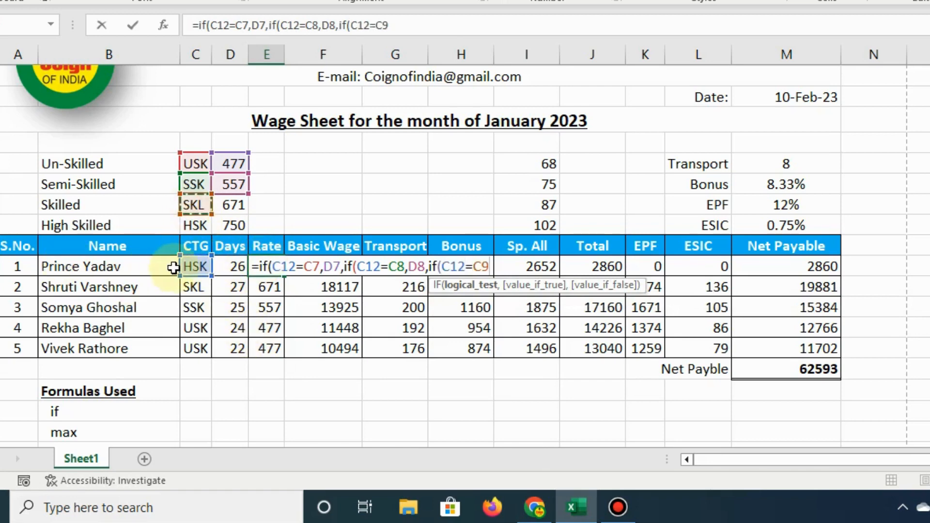
text(,)
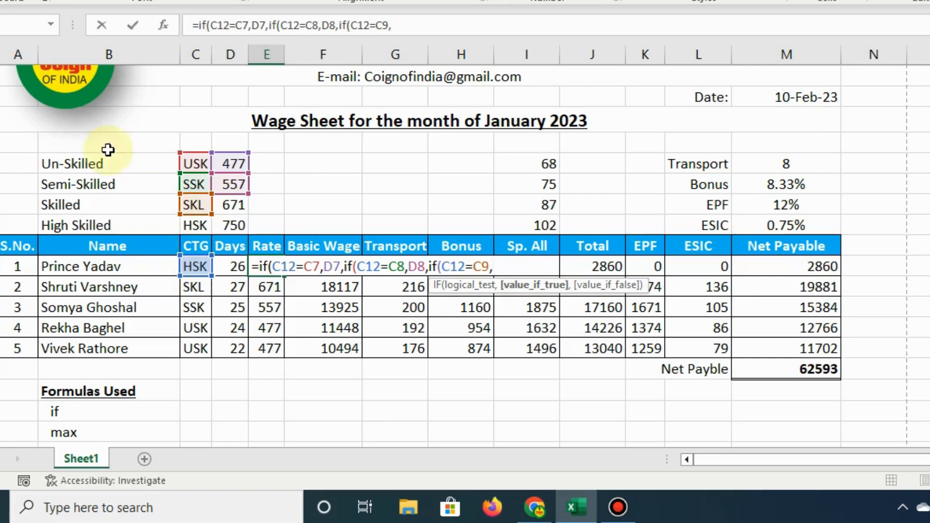
click(240, 205)
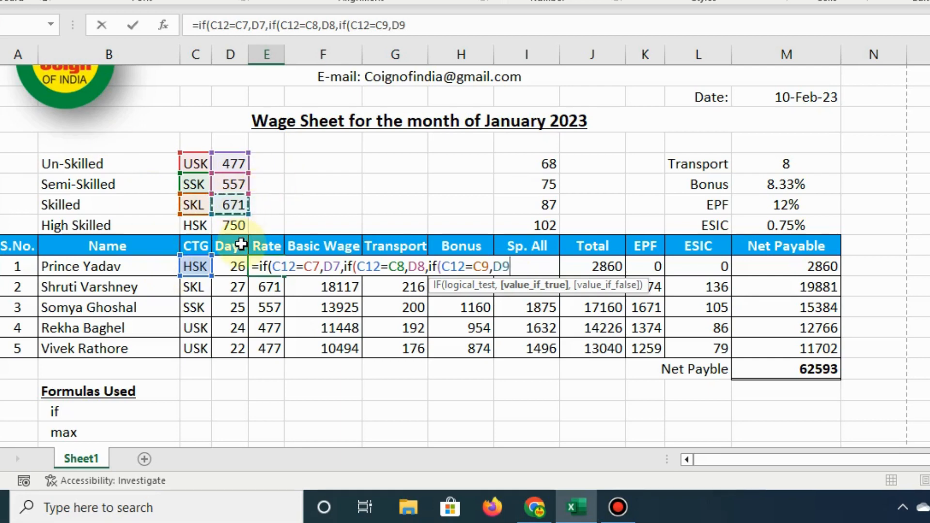
text(,)
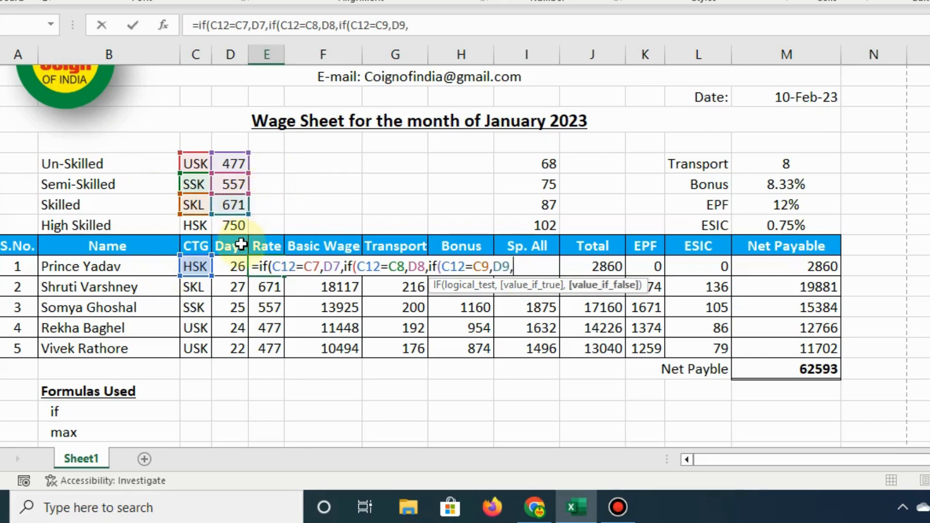
Nest a fourth IF returning +D10 when C12 equals C10, close all four brackets and enter the rate formula
text(if()
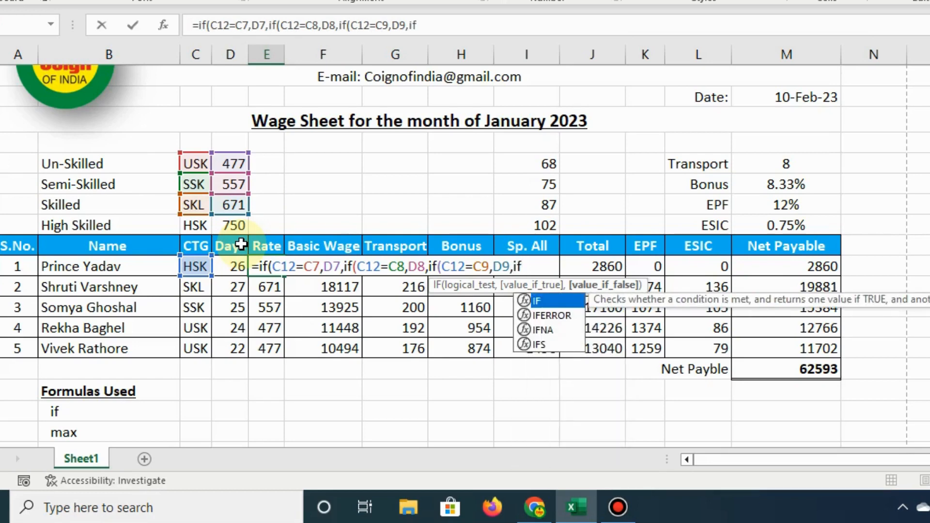
click(195, 266)
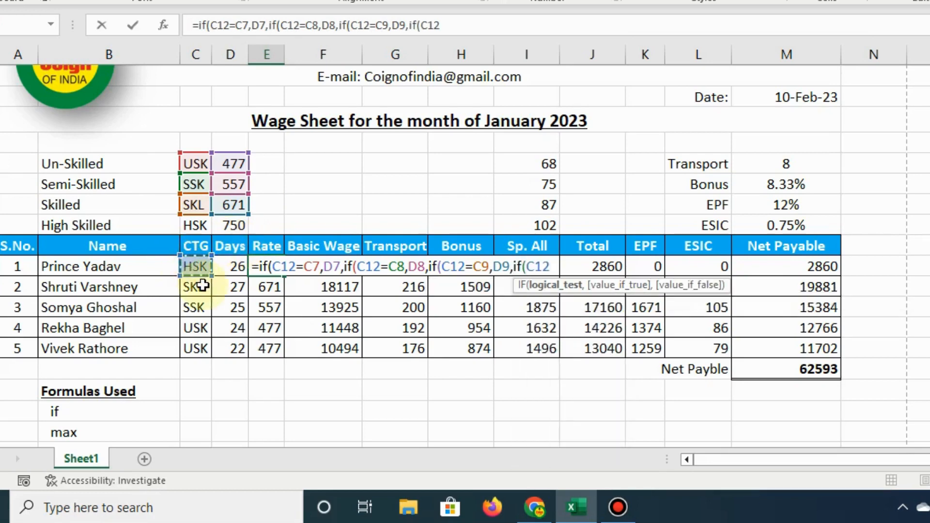
text(=)
click(198, 226)
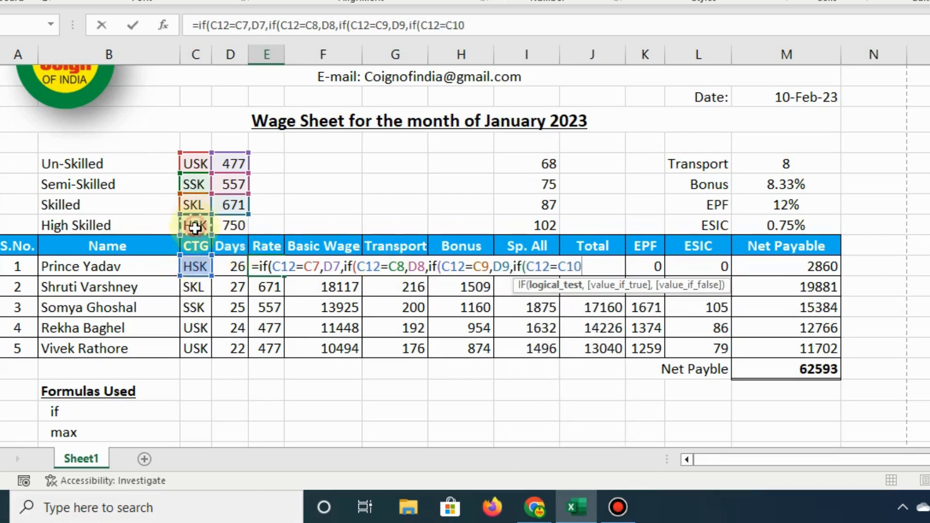
text(,)
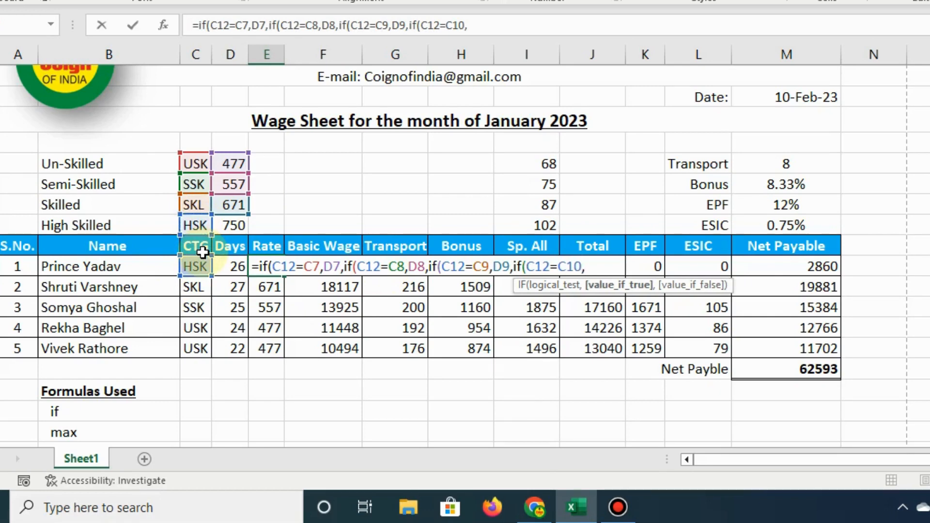
text(+)
click(231, 225)
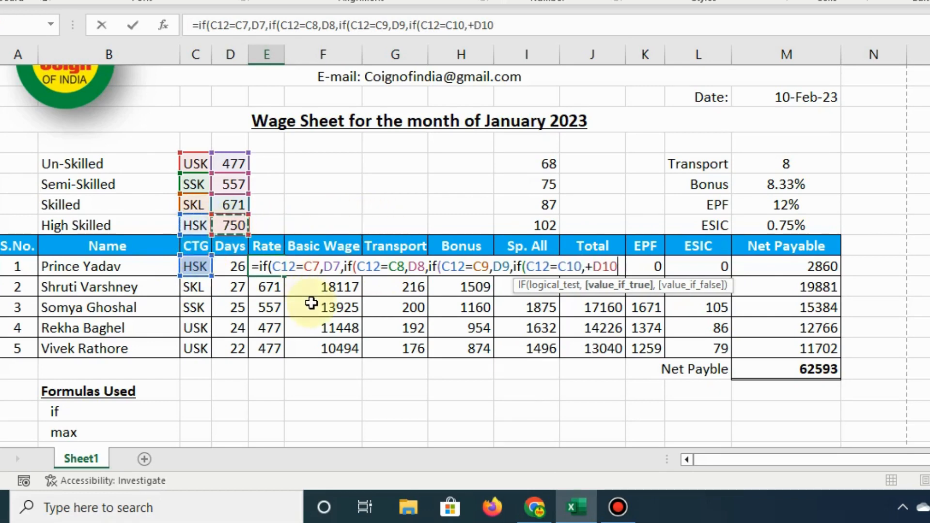
text())
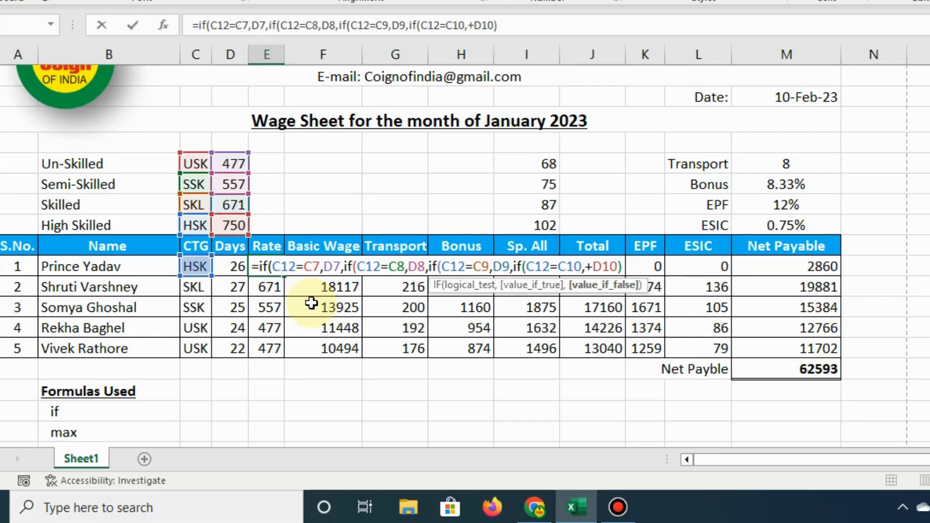
text())))
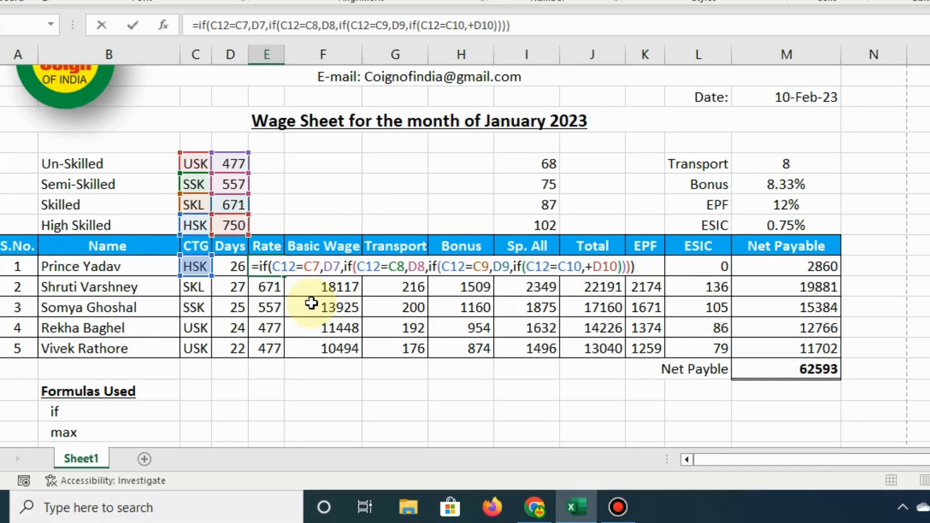
key(Return)
key(Up)
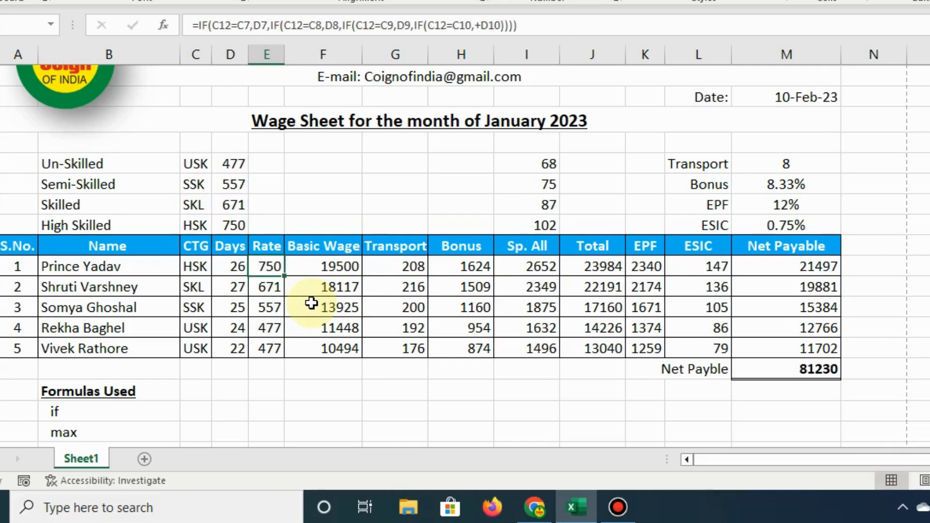
Compare the first employee's category and rate with the High Skilled reference values in C10 and D10
key(Left)
key(Left)
key(Right)
key(Right)
click(196, 225)
click(232, 225)
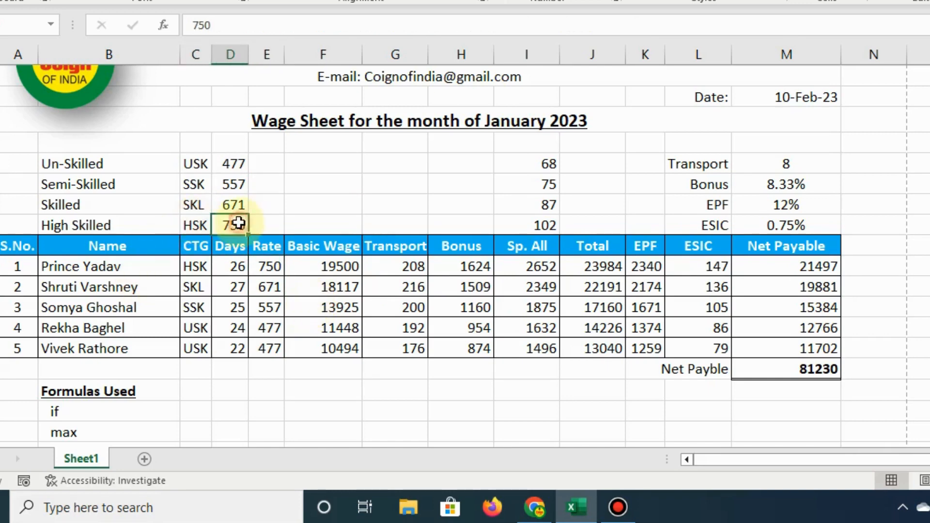
Test the rate formula by changing the first employee's category in C12 to SKL and to USK
click(197, 273)
text(SKL)
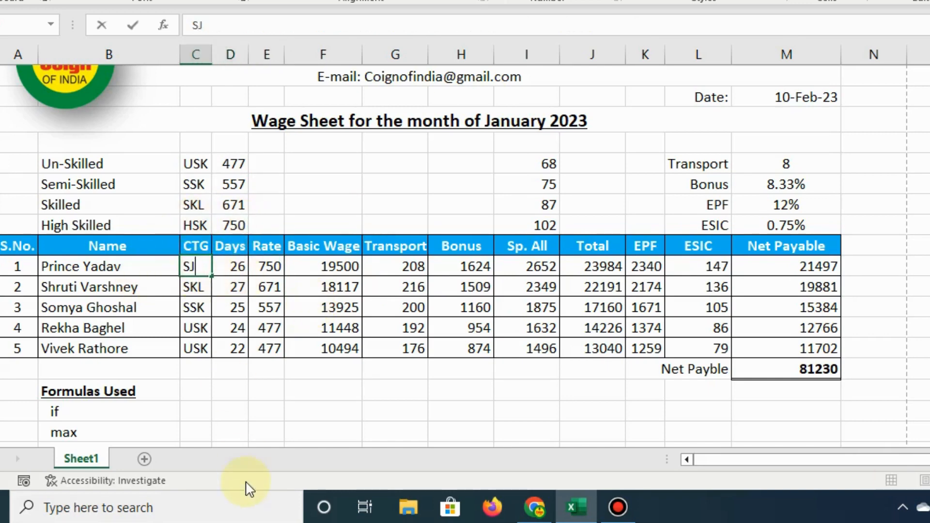
key(Return)
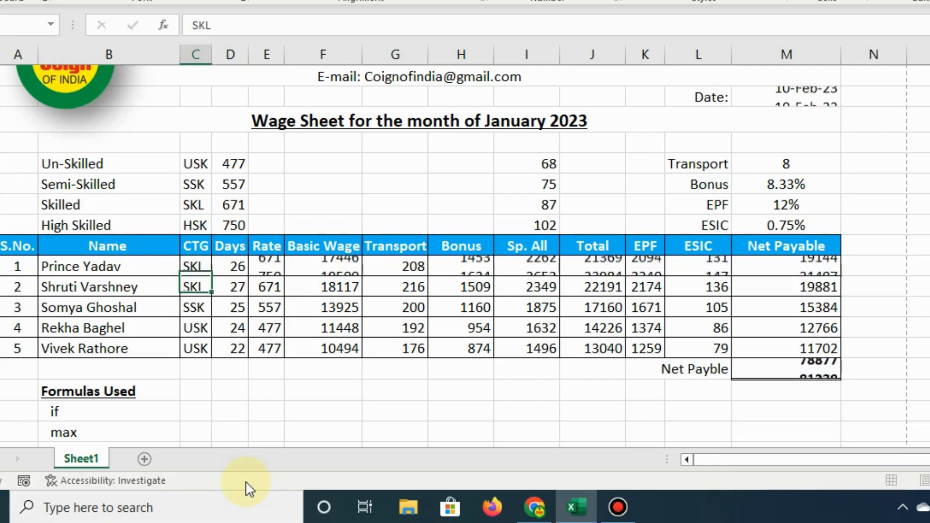
key(Up)
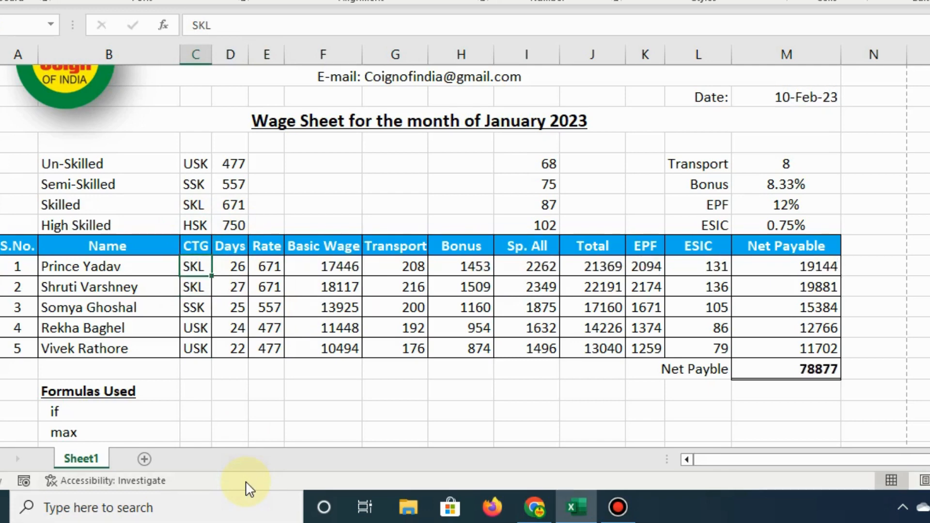
text(USK)
key(Return)
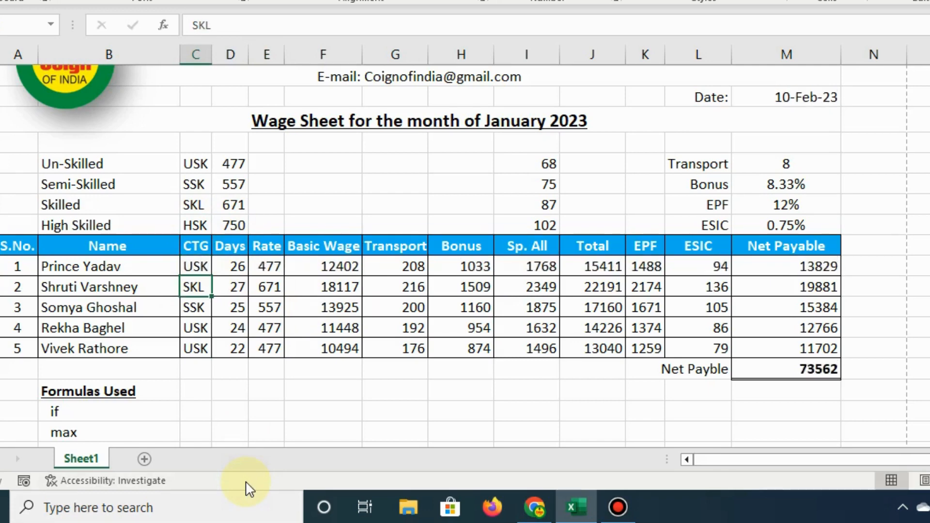
Set the first employee's category in C12 to SSK and check the rate
key(Up)
text(SSK)
key(ctrl+Return)
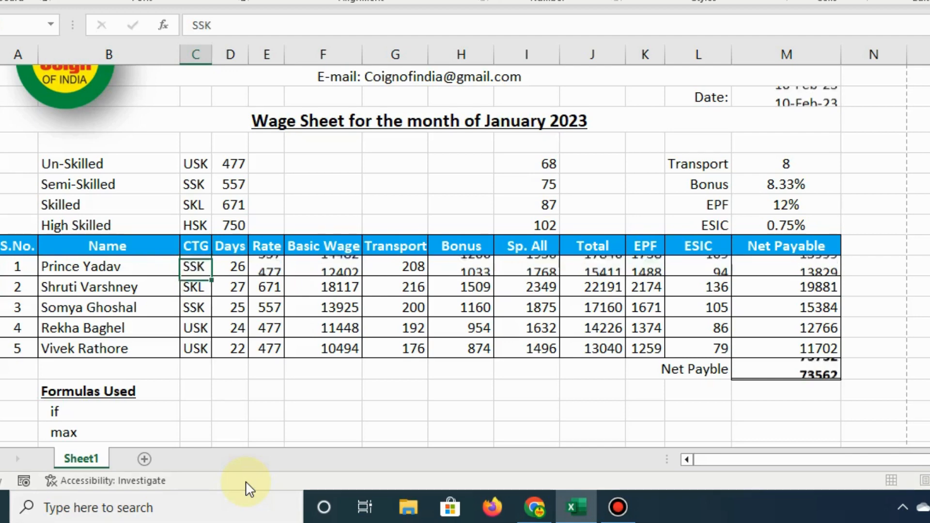
key(Down)
key(Up)
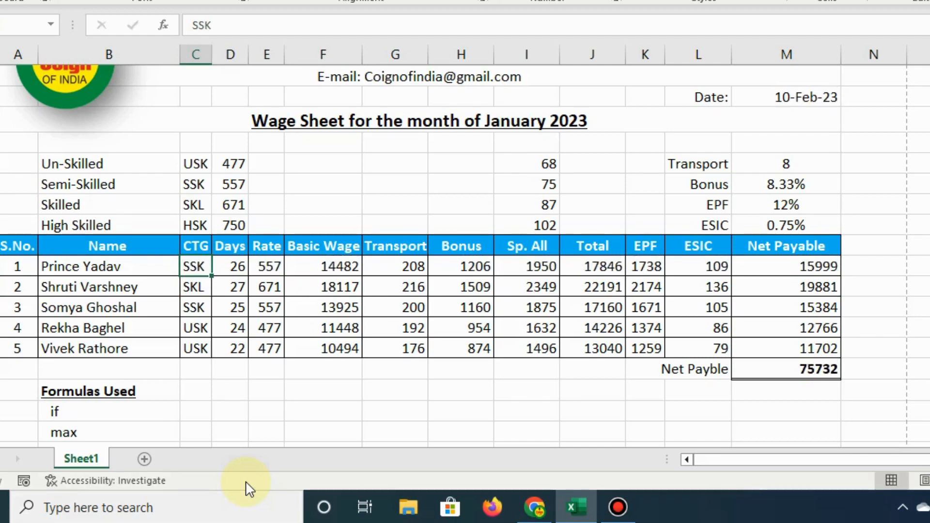
Set the first employee's category in C12 to HSK and check the rate in E12
text(HSK)
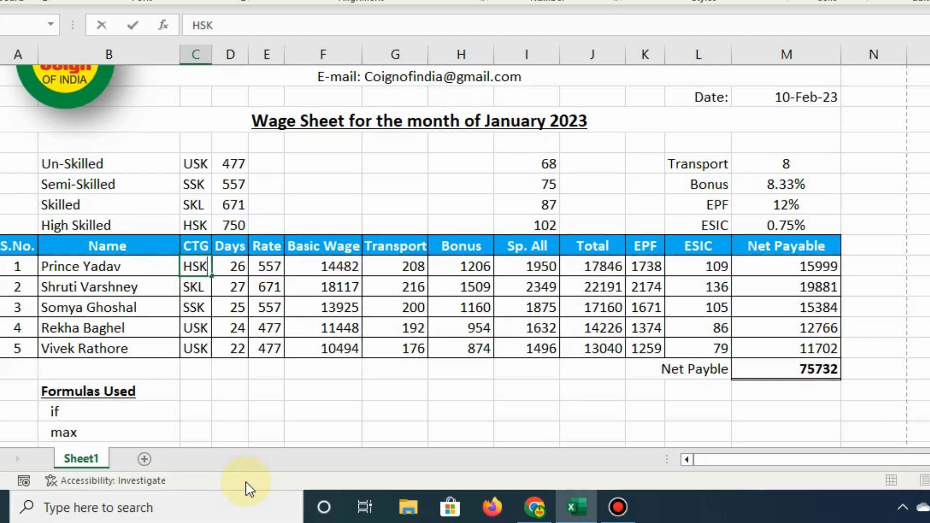
key(ctrl+Return)
key(Right)
key(Right)
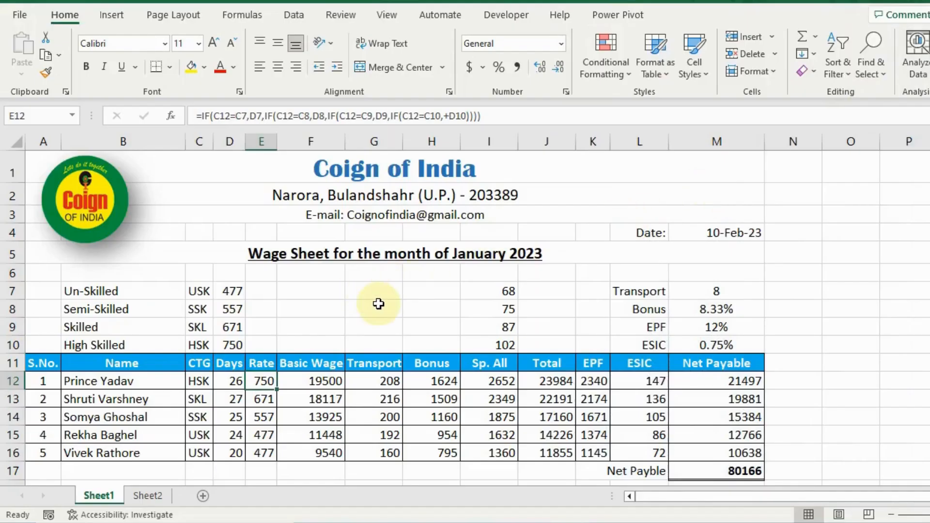
Edit the rate formula in E12 so the Un-Skilled references have locked rows, C$7 and D$7
key(F2)
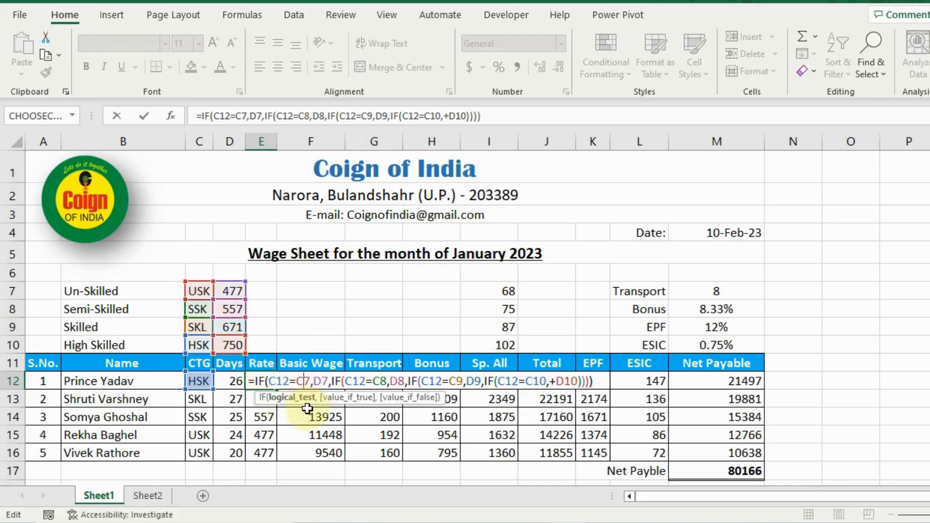
text($)
key(Right)
key(Right)
key(Right)
text($)
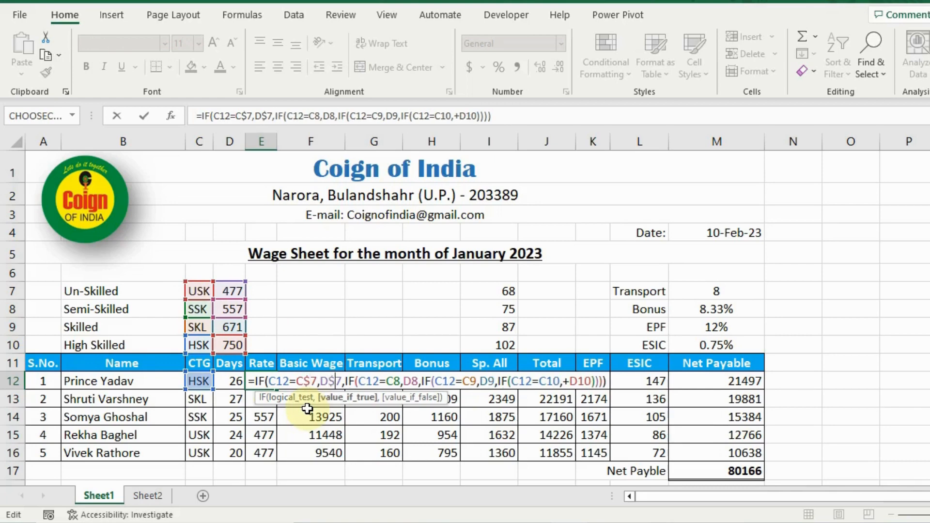
Lock the rows of the Semi-Skilled references in the rate formula as C$8 and D$8
key(Right)
key(Right)
key(Right)
key(Right)
key(Right)
key(Right)
key(Right)
key(Right)
key(Right)
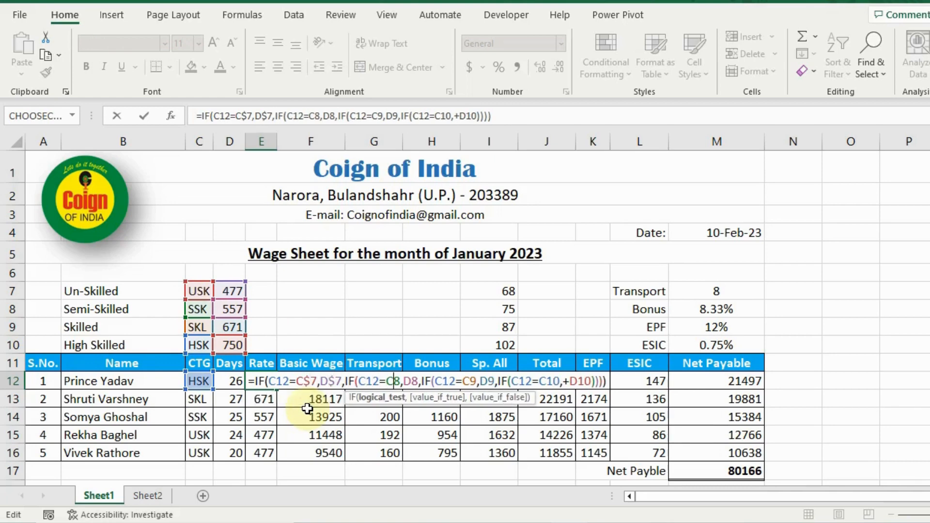
text($)
key(Right)
key(Right)
key(Right)
text($)
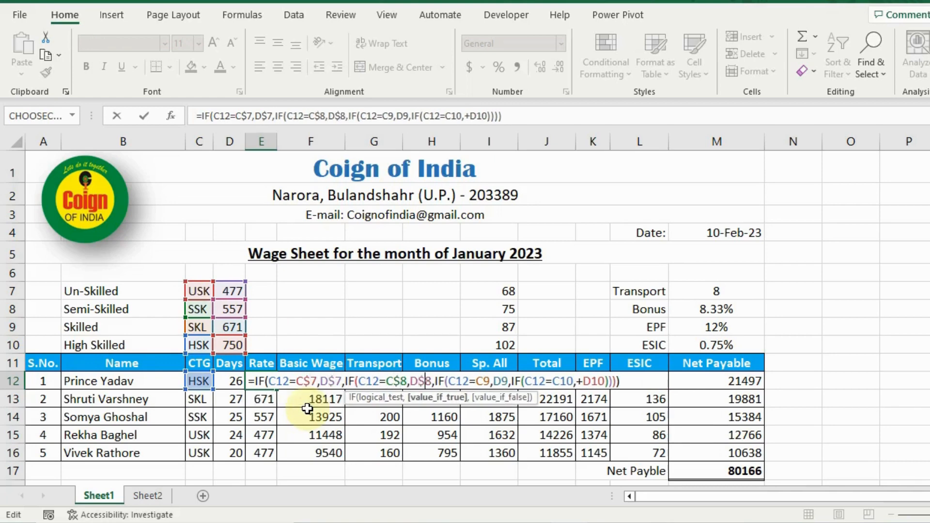
Lock the rows of the Skilled references in the rate formula as C$9 and D$9
key(Right)
key(Right)
key(Right)
key(Right)
key(Right)
key(Right)
key(Right)
key(Right)
key(Right)
text($)
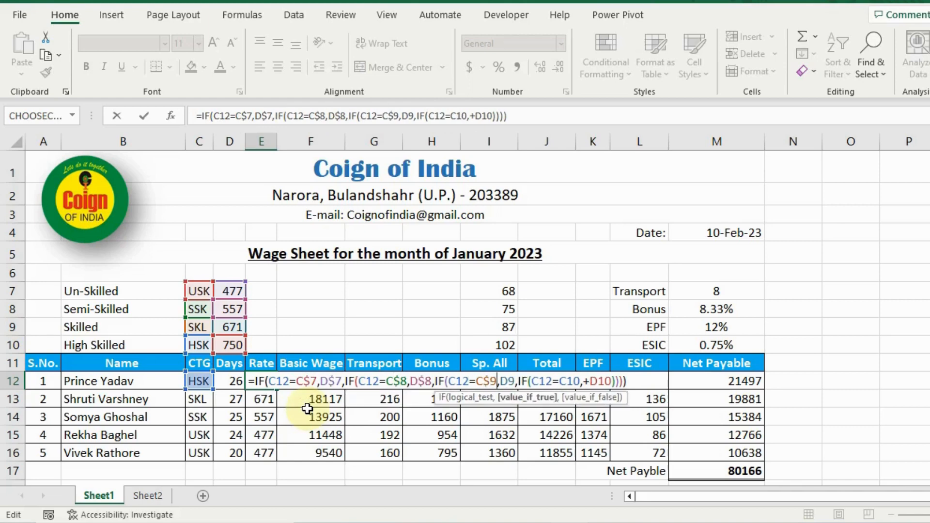
key(Right)
key(Right)
key(Right)
text($)
Lock the High Skilled references as C$10 and D$10, and fill the rate formula down from E12 to E16
key(Right)
key(Right)
key(Right)
key(Right)
key(Right)
key(Right)
key(Right)
key(Right)
key(Right)
key(Right)
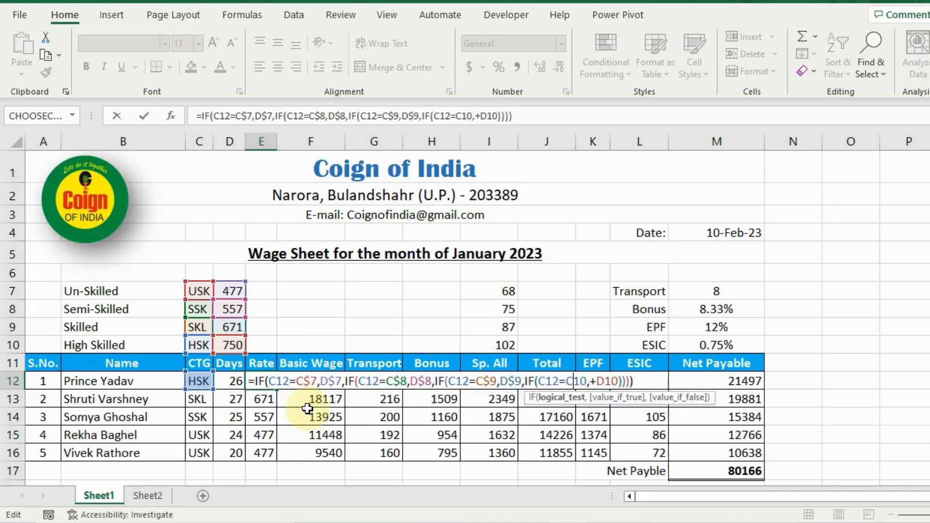
text($)
key(Right)
key(Right)
key(Right)
key(Right)
text($)
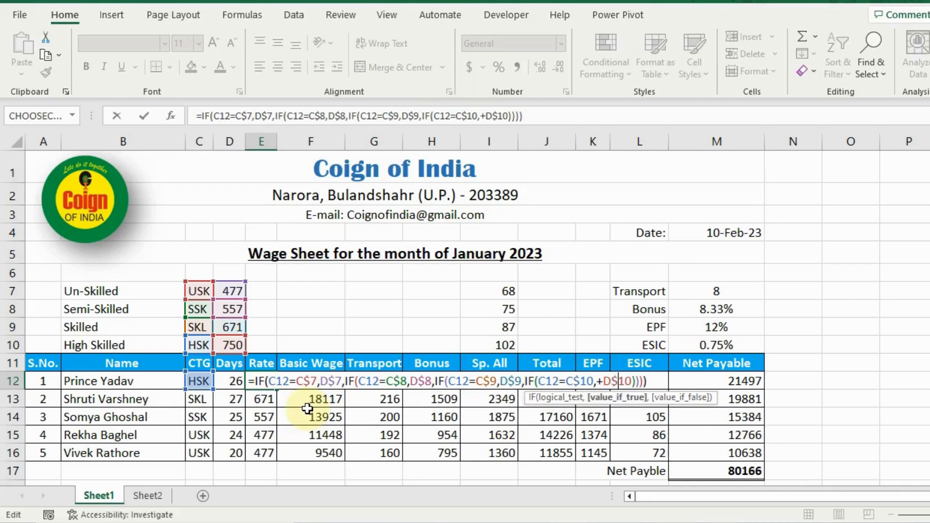
key(ctrl+Return)
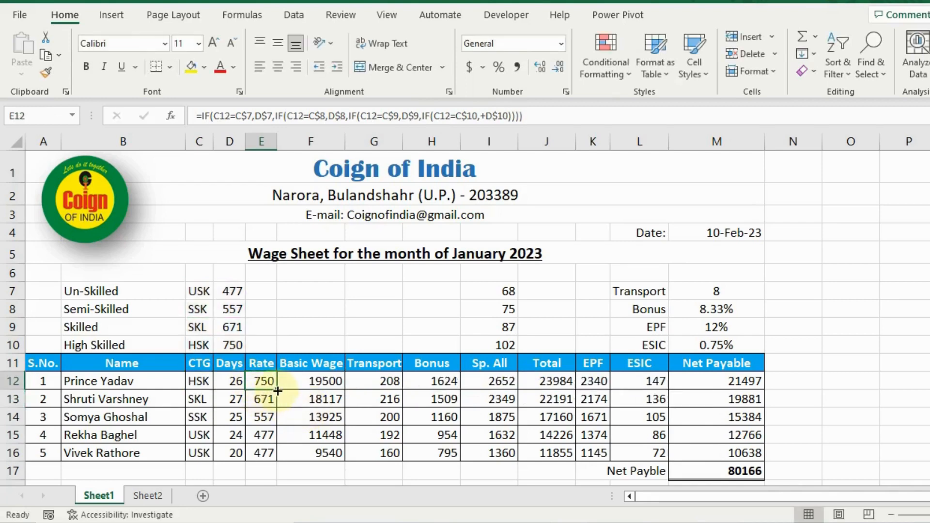
drag(276, 389, 273, 459)
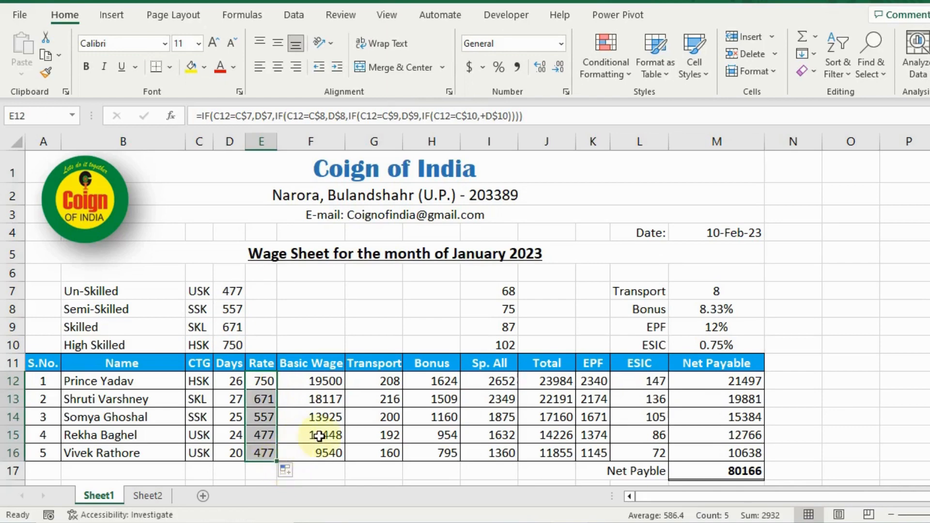
Examine the basic wage formula in F12 and the rate and days cells it multiplies
click(305, 384)
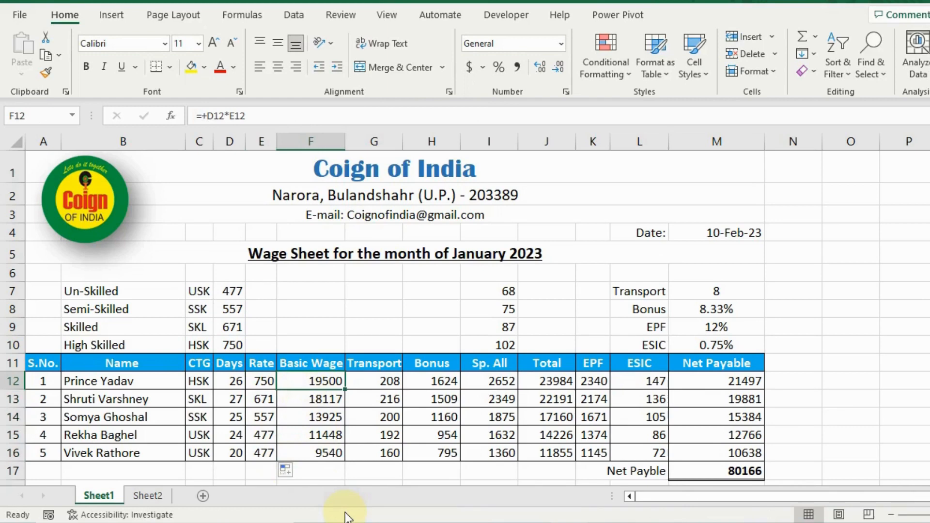
click(261, 385)
click(229, 381)
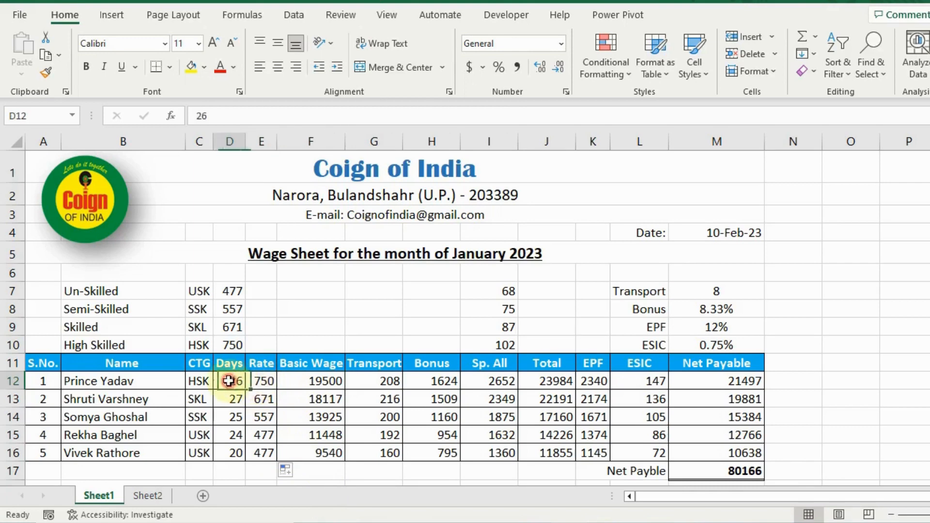
Enter the basic wage formula +D12*E12 in F12 and fill it down to F16
click(323, 386)
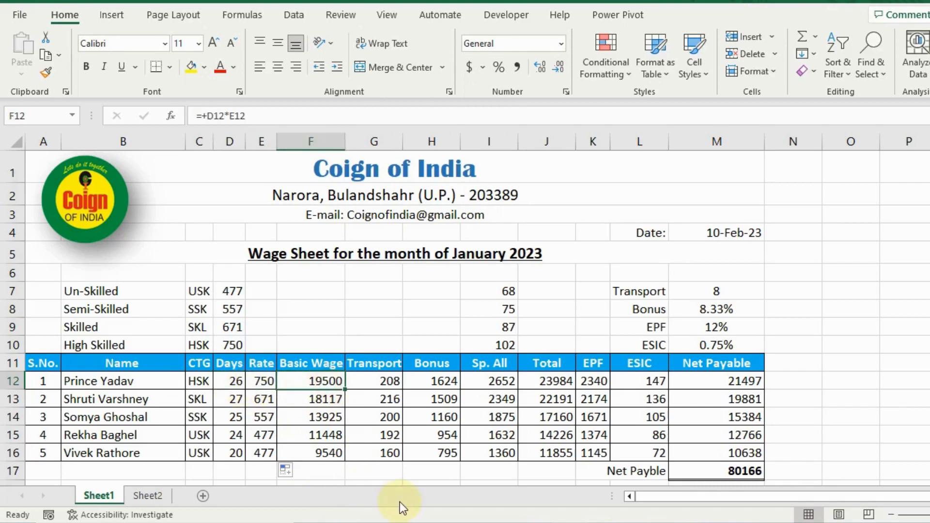
text(+D12*)
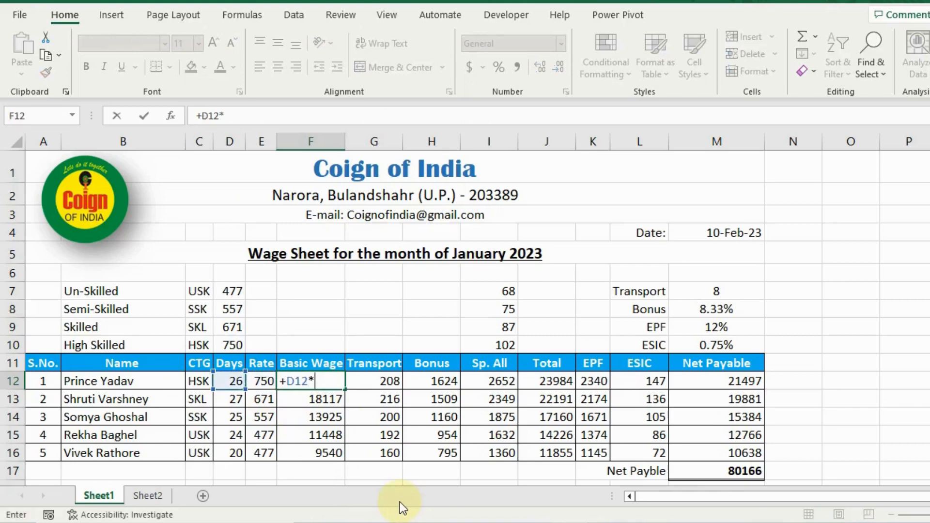
key(Left)
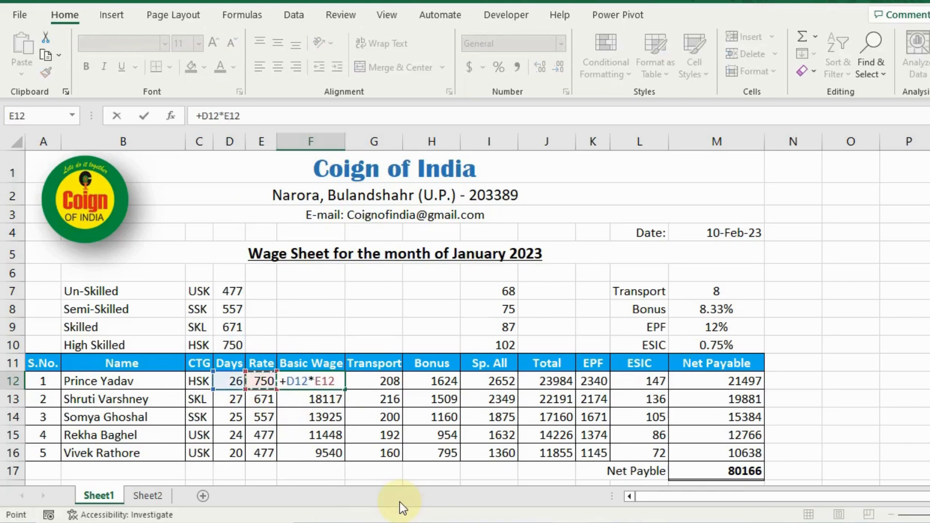
key(ctrl+Return)
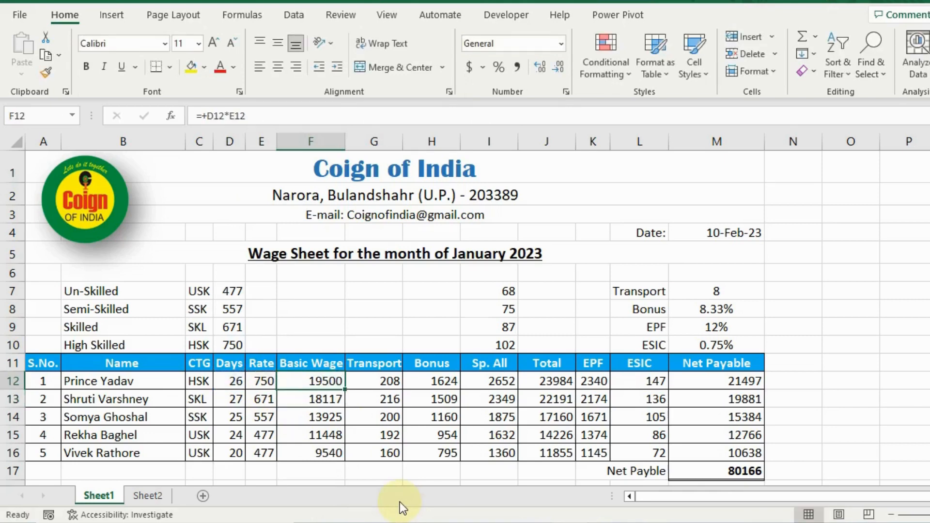
drag(344, 390, 344, 464)
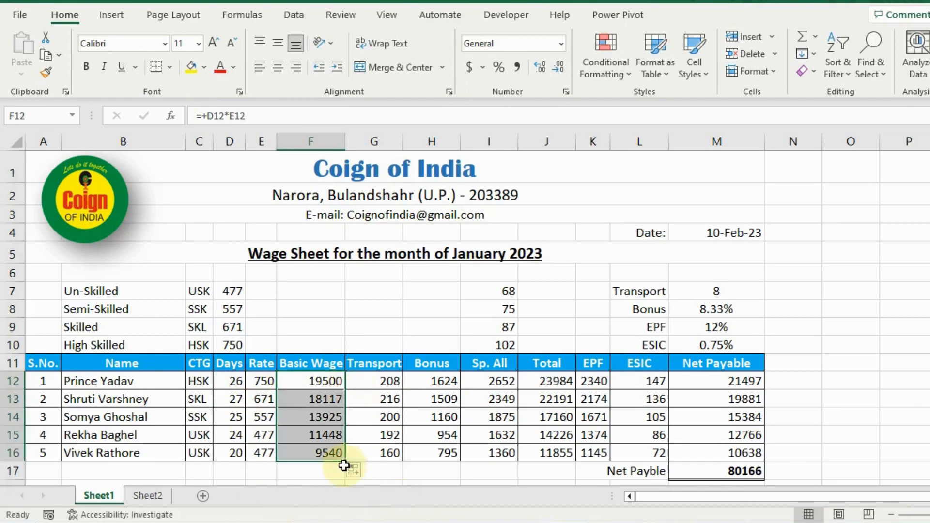
Review the transport formula in G12 and the days and transport rate cells it references
click(375, 381)
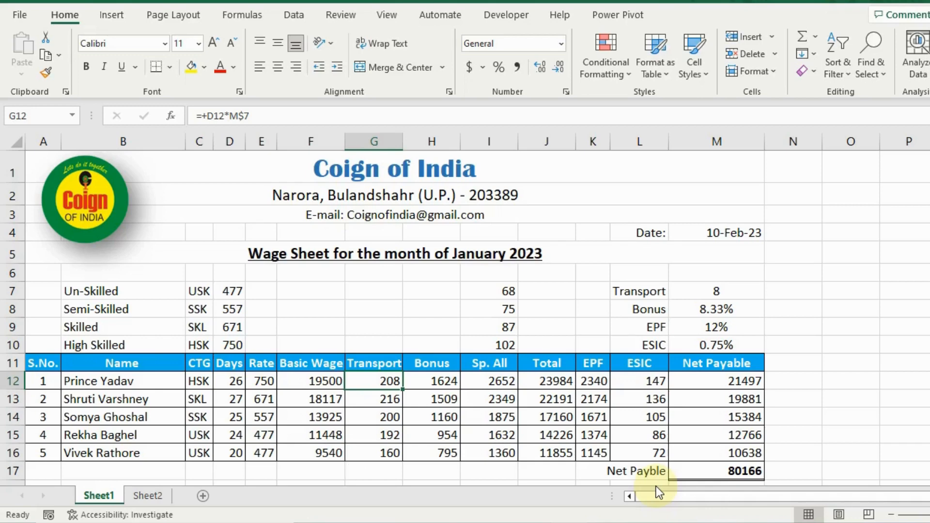
key(F2)
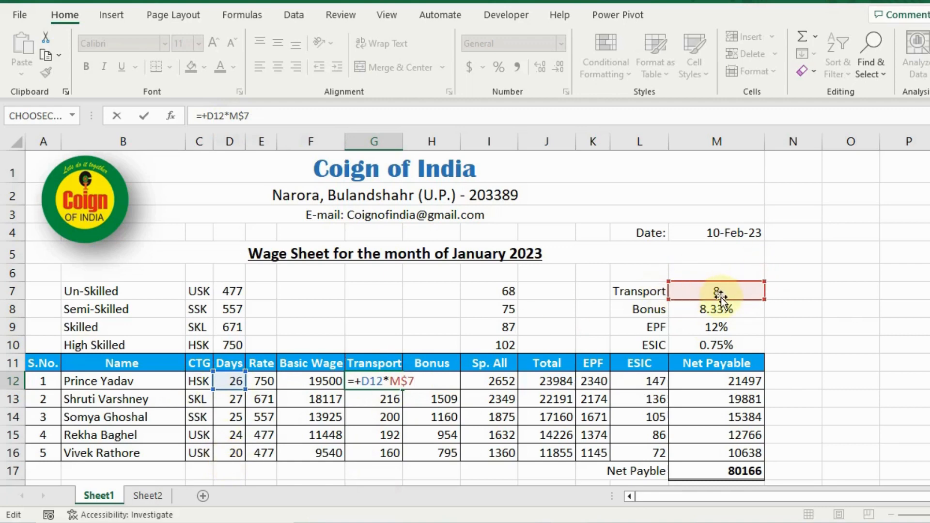
click(491, 416)
click(235, 383)
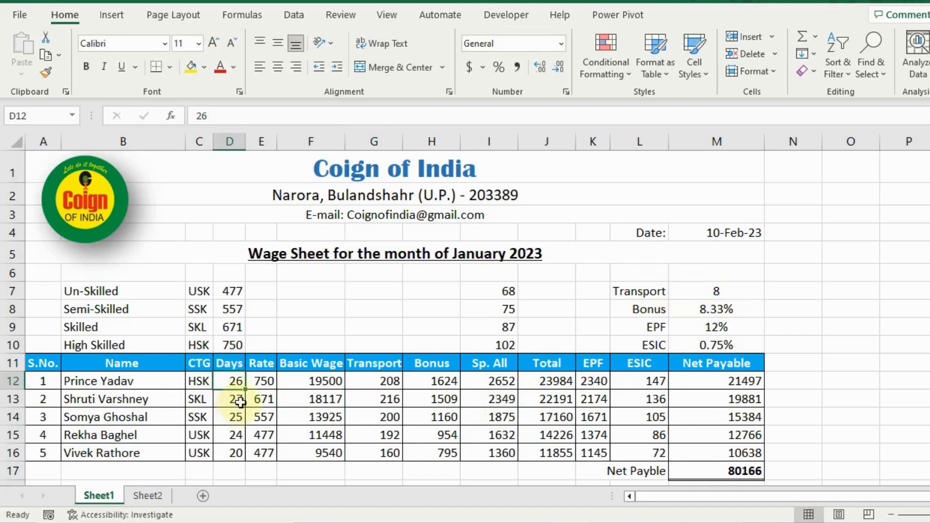
Re-enter the transport formula in G12 as +D12*M7, multiplying the days by the transport rate
click(367, 383)
text(+)
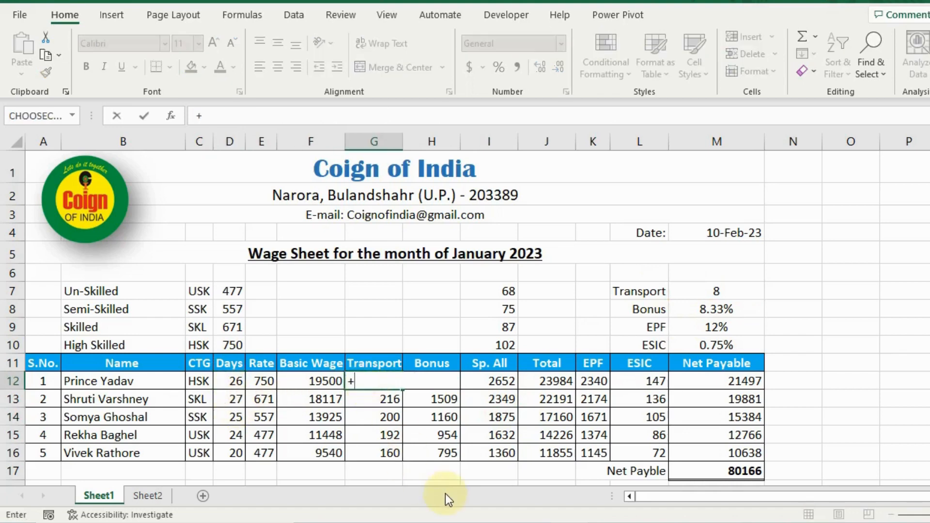
click(235, 381)
text(*)
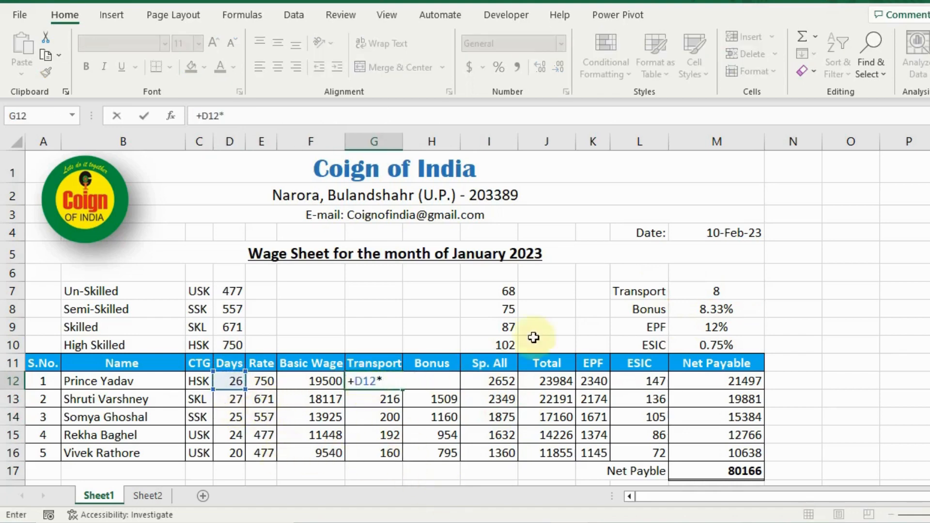
click(698, 291)
key(F4)
key(F4)
key(Return)
key(Up)
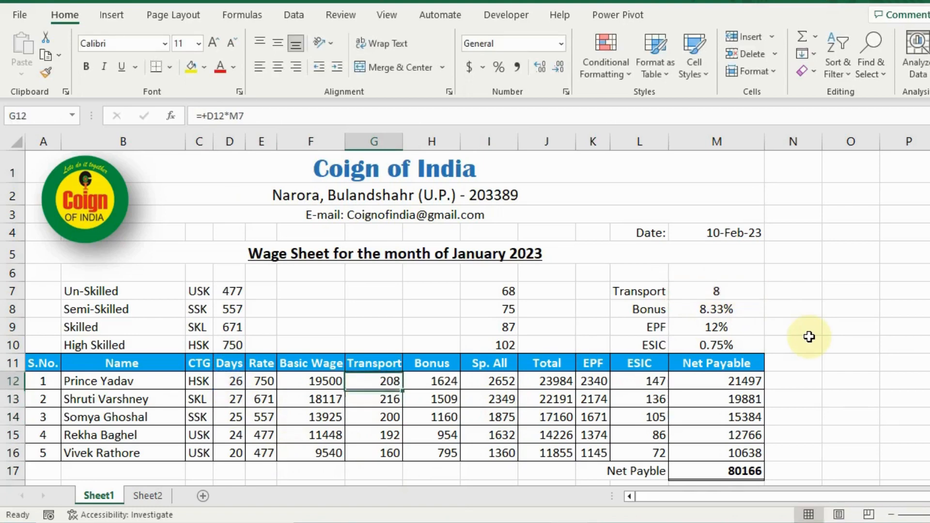
Lock the transport rate reference in G12 as M$7 and fill the formula down to G16
key(F2)
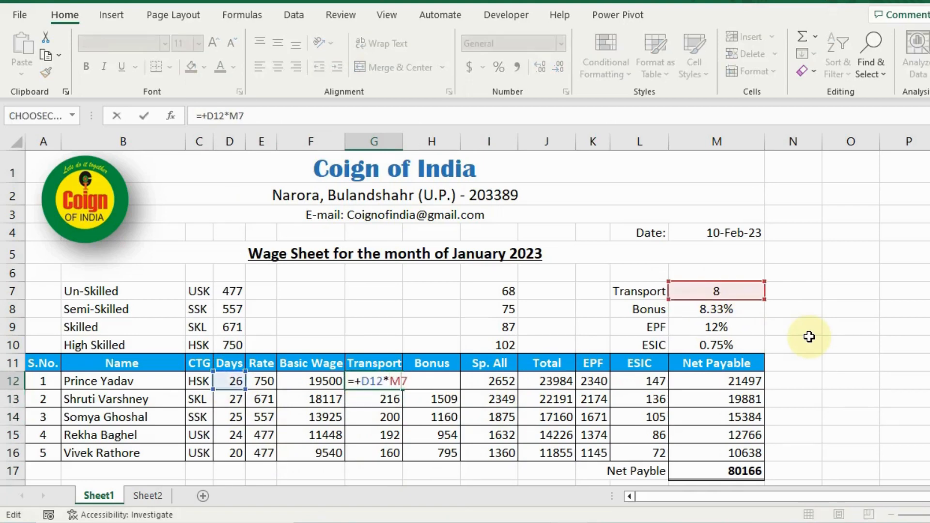
key(F4)
key(F4)
key(Return)
key(Up)
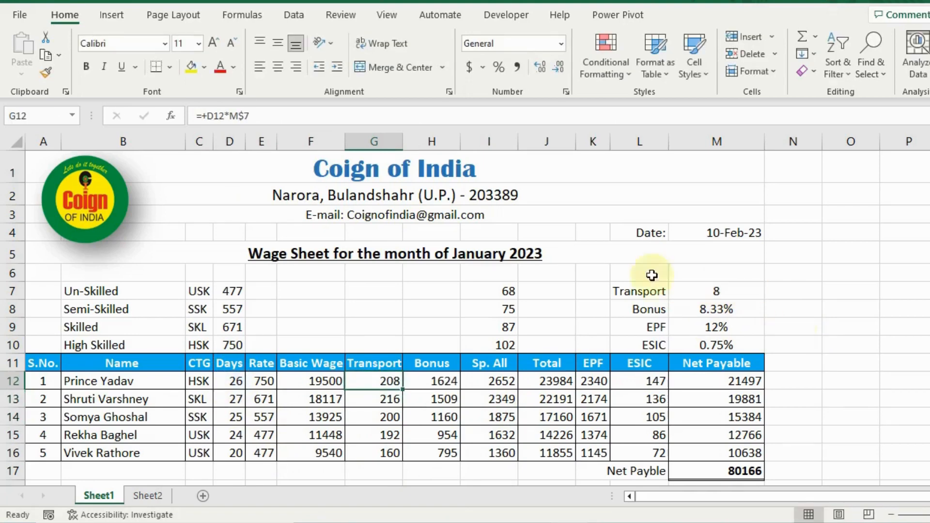
drag(403, 389, 405, 458)
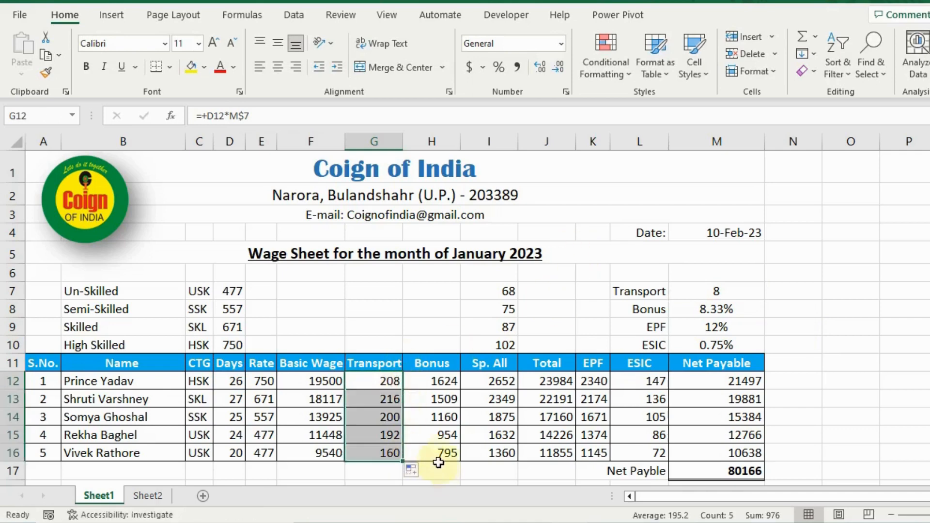
Examine the first employee's bonus formula in H12 and the bonus percentage in M8
click(437, 457)
click(427, 385)
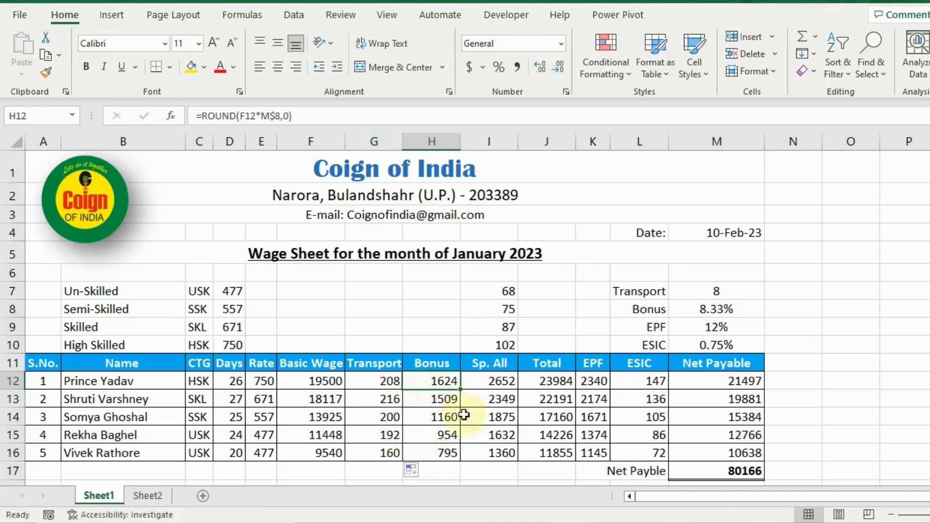
click(715, 312)
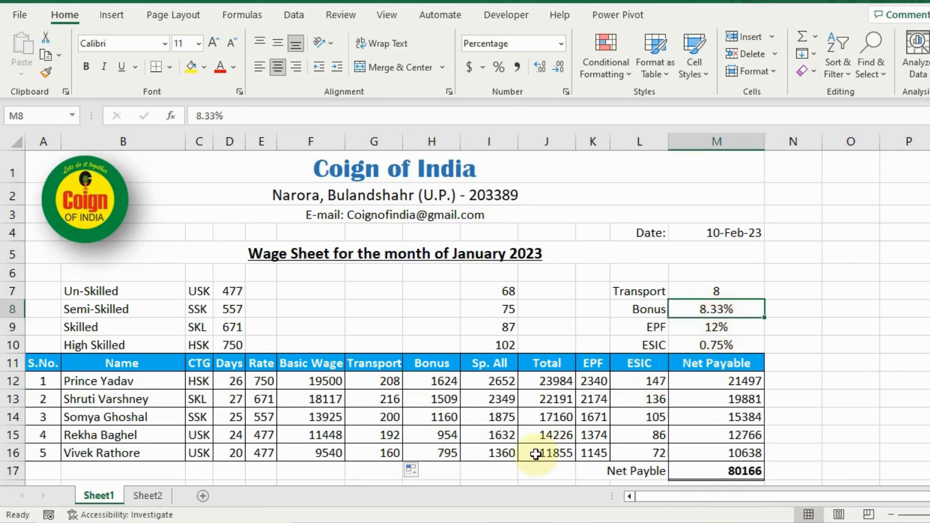
Re-enter the bonus formula in H12 as =ROUND(F12*M8,0), multiplying the basic wage by the bonus percentage
click(429, 381)
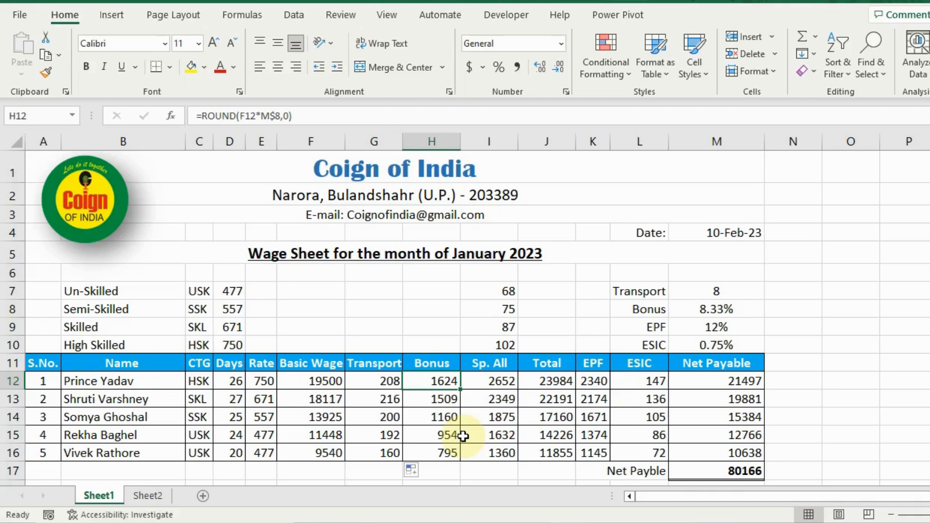
text(=)
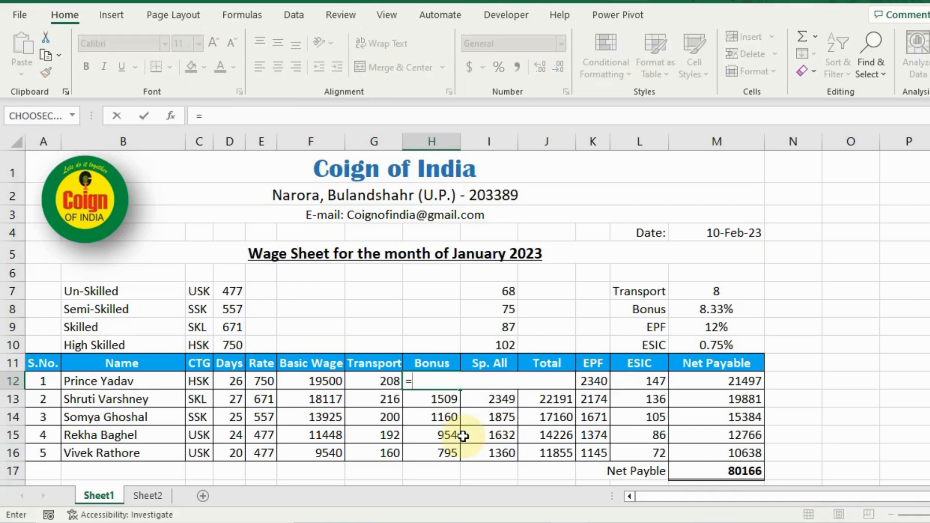
text(round()
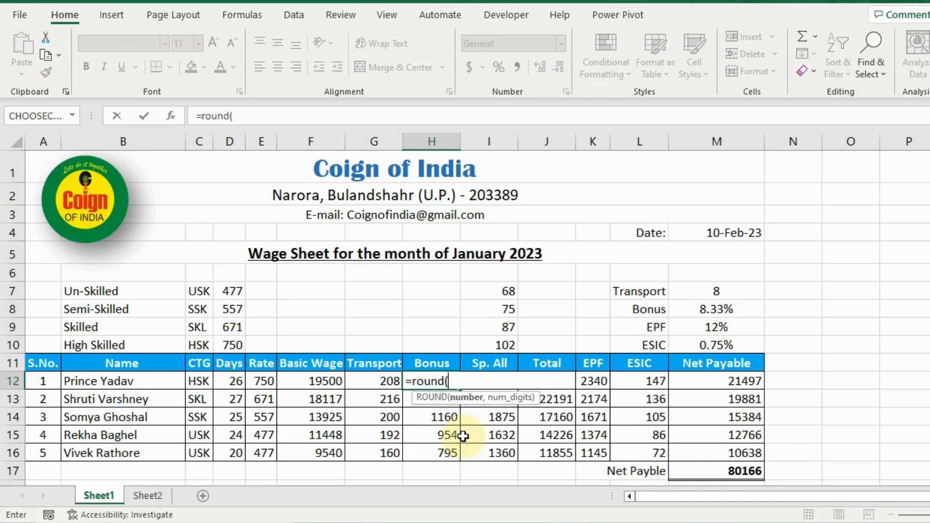
click(312, 381)
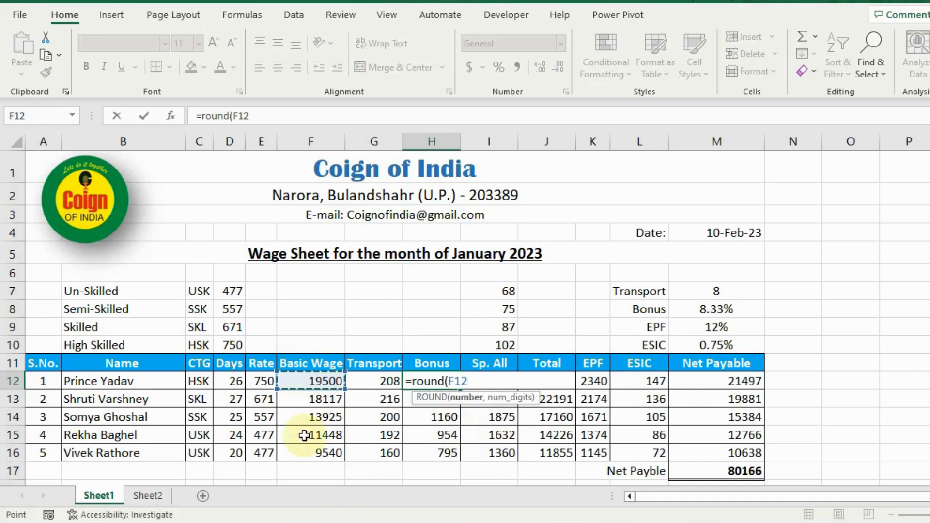
text(*)
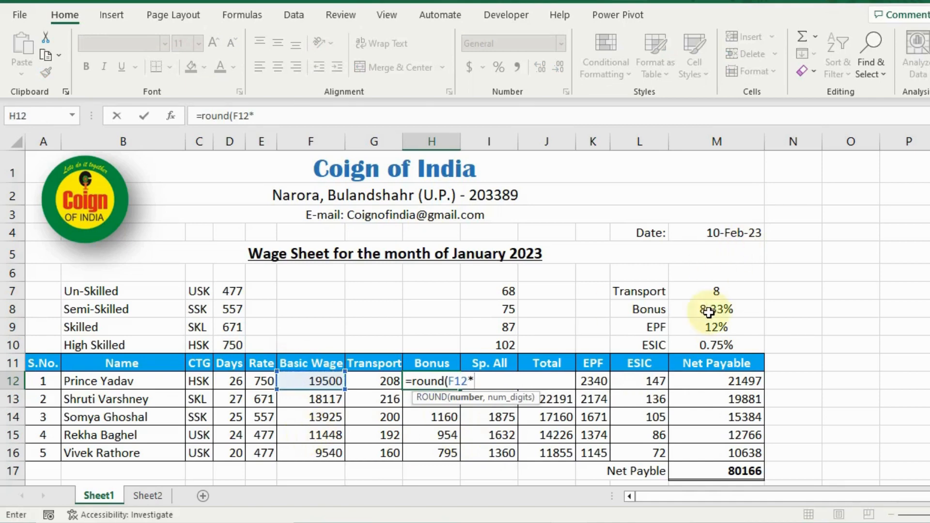
click(716, 309)
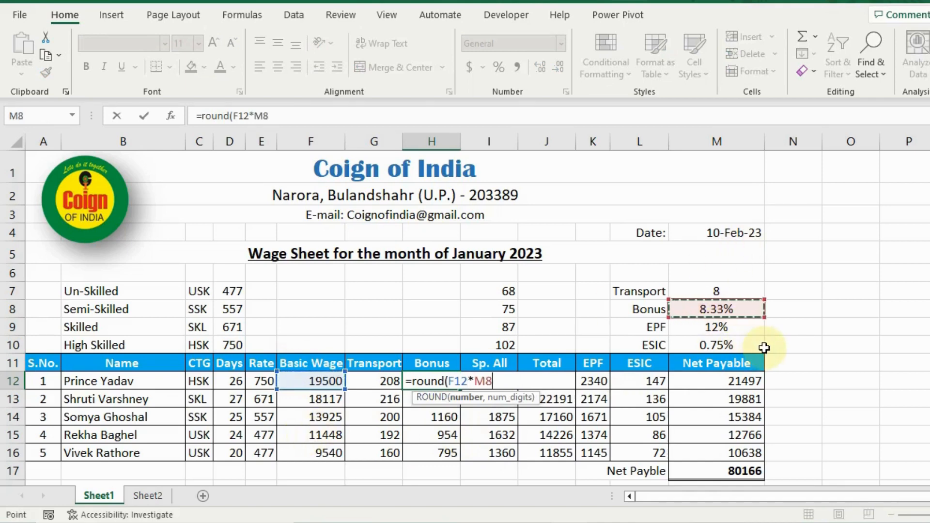
text(,0)
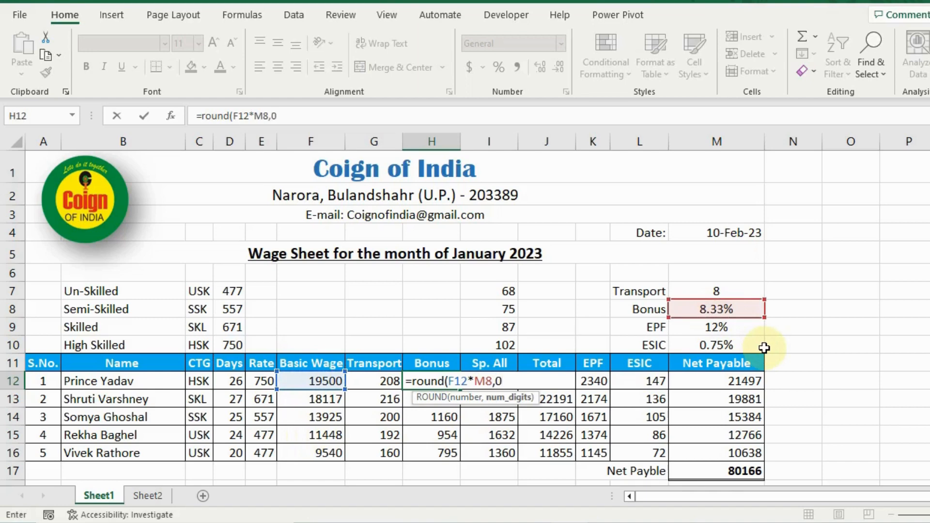
text())
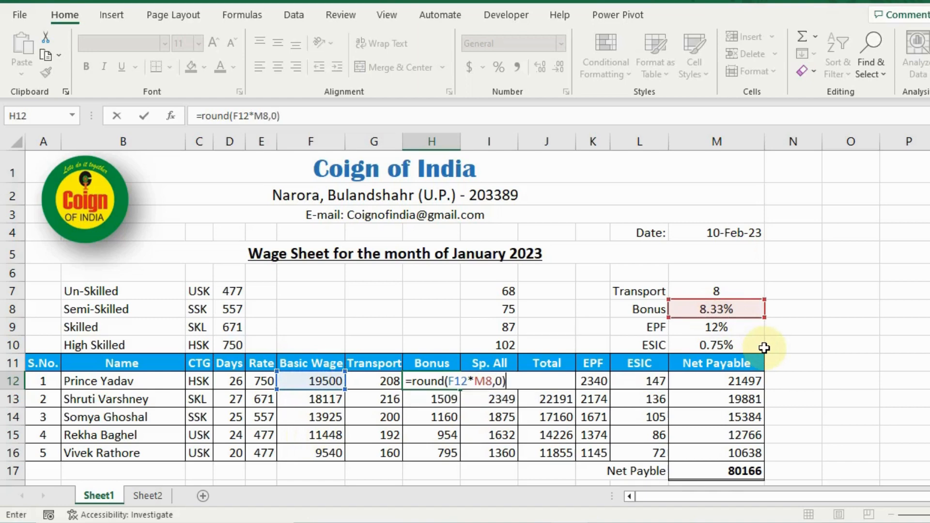
key(ctrl+Return)
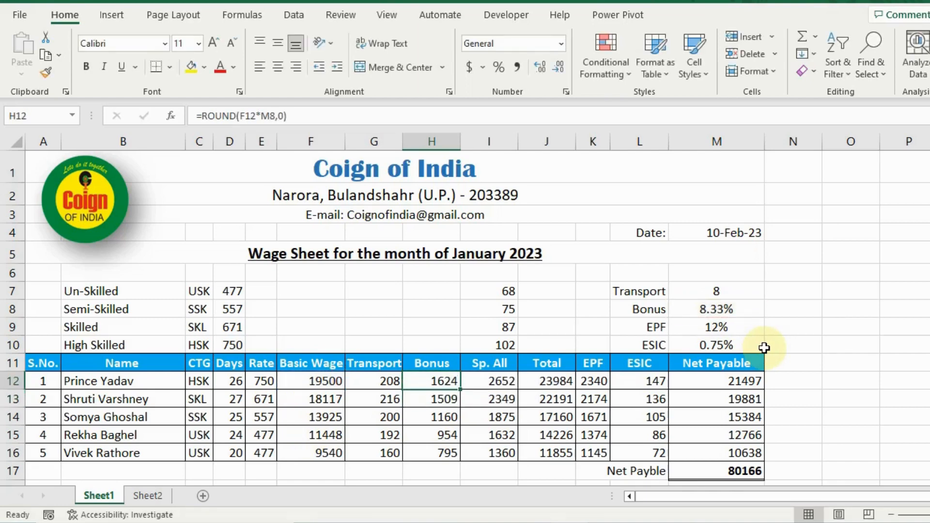
Lock the bonus percentage reference in H12 as M$8 and fill the formula down to H16
key(F2)
key(Left)
key(Left)
key(Left)
key(Left)
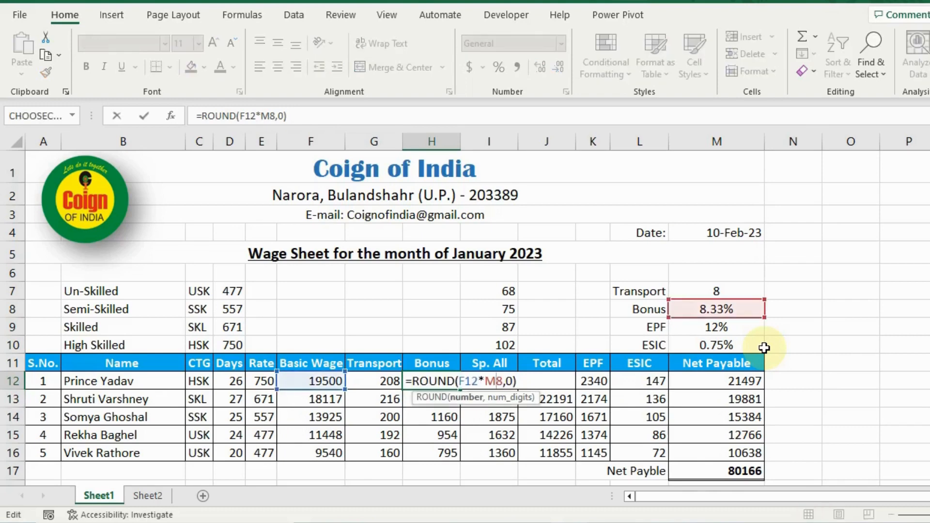
text($)
key(ctrl+Return)
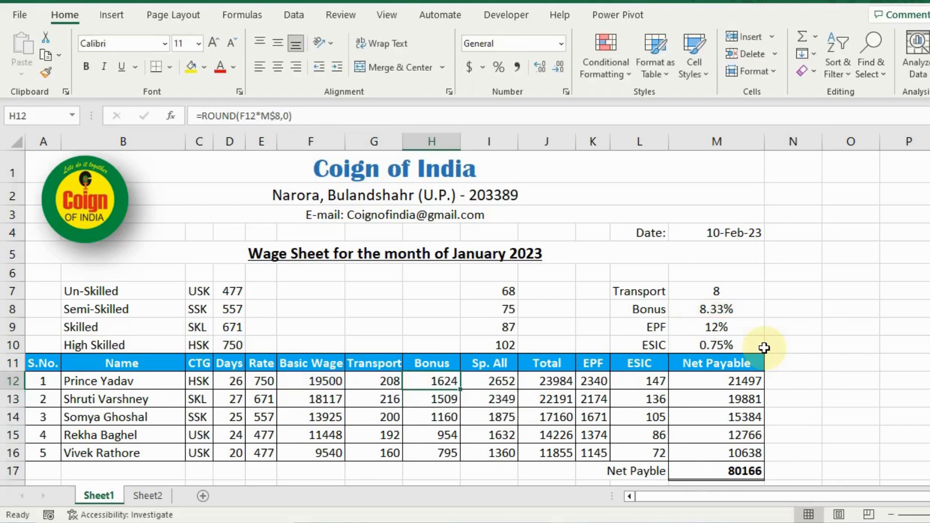
drag(459, 389, 465, 462)
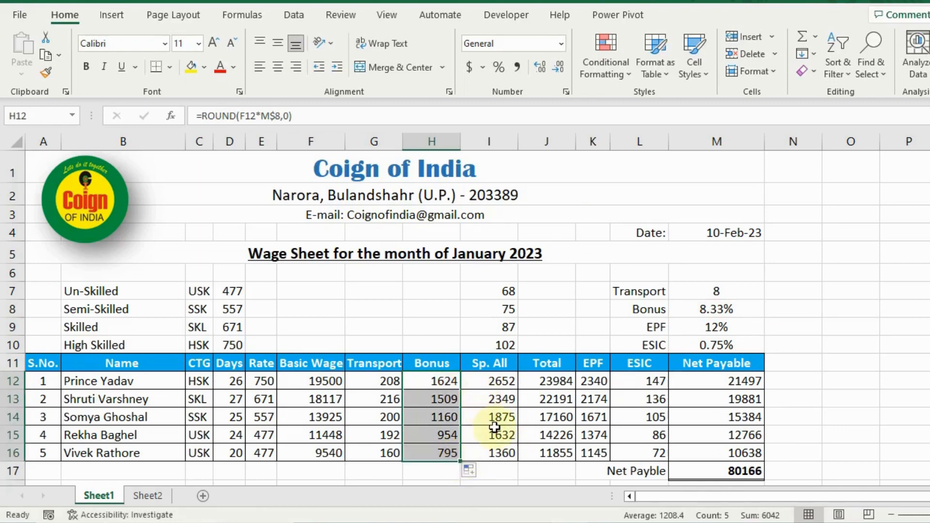
Examine the nested IF formula for the special allowance in I12 and the allowance rates it references
click(495, 382)
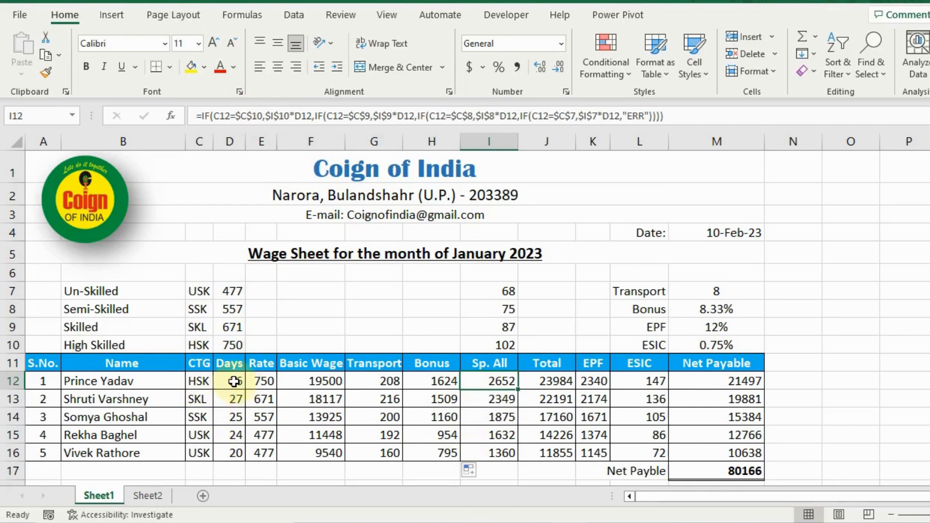
click(507, 292)
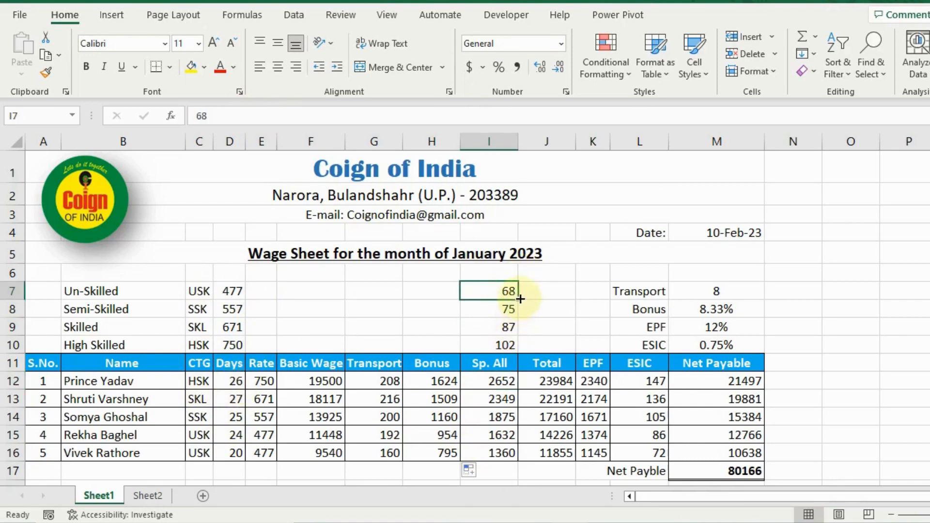
click(489, 382)
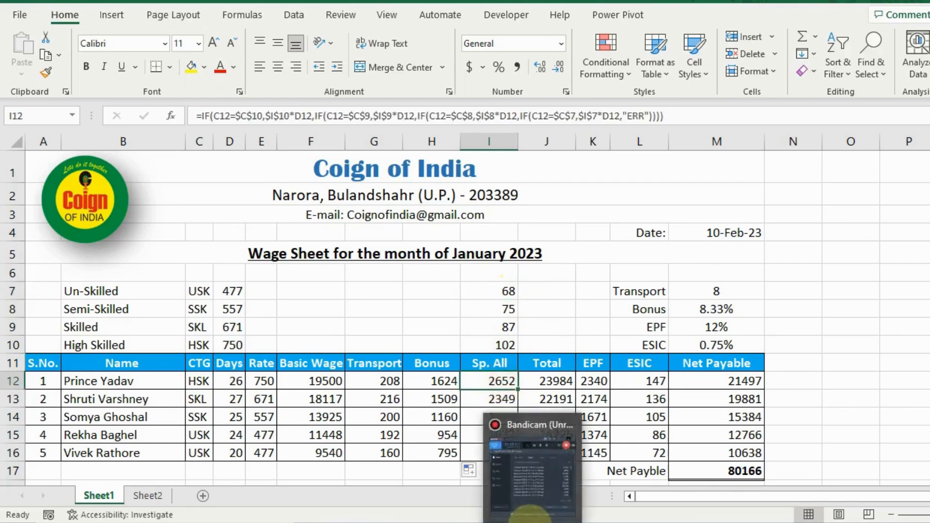
key(F2)
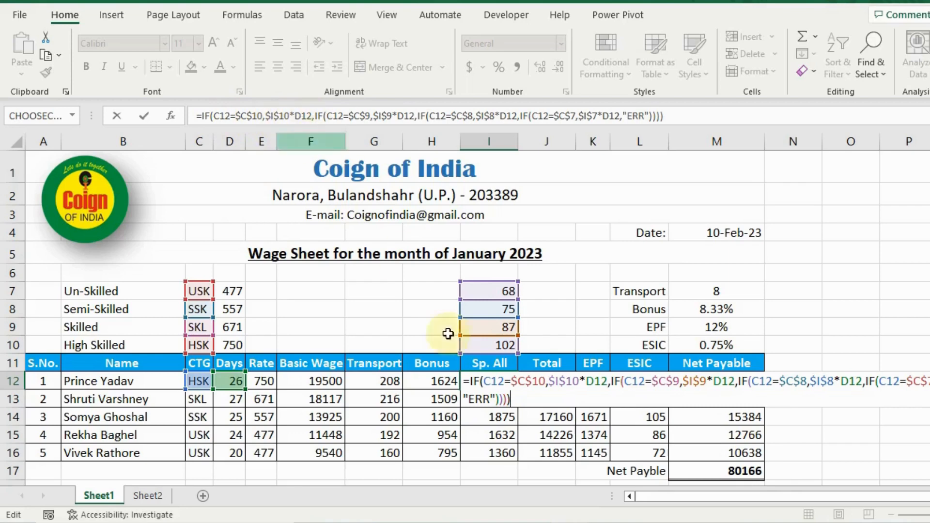
click(429, 417)
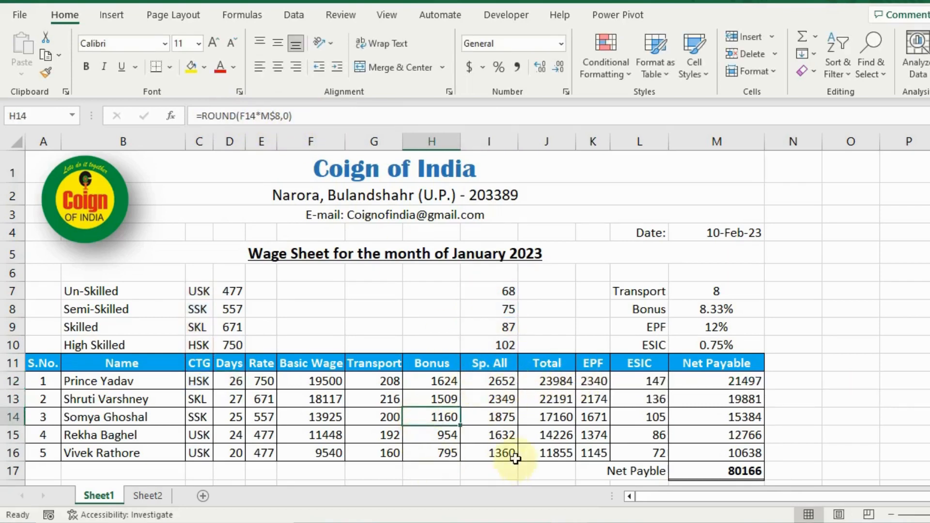
Re-enter the total formula in J12 as +I12+H12+G12+F12 and fill it down to J16
click(547, 381)
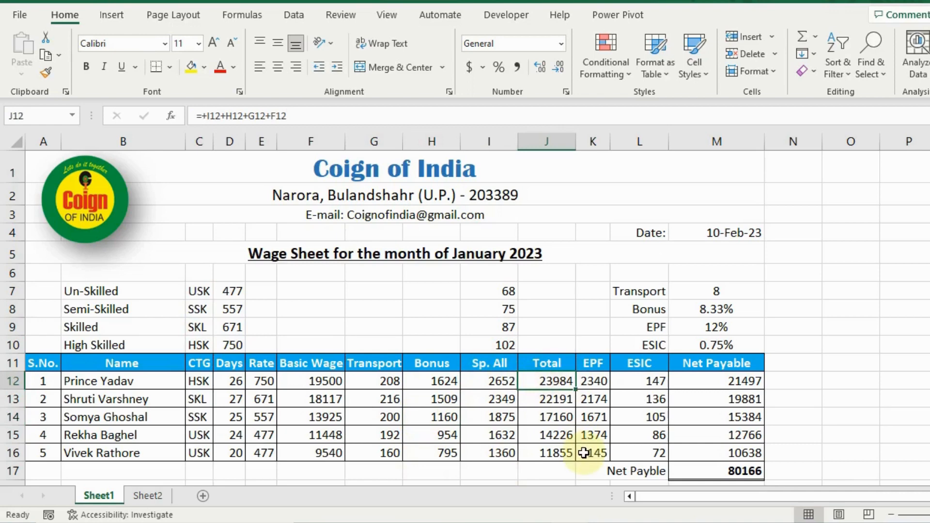
text(+)
key(Left)
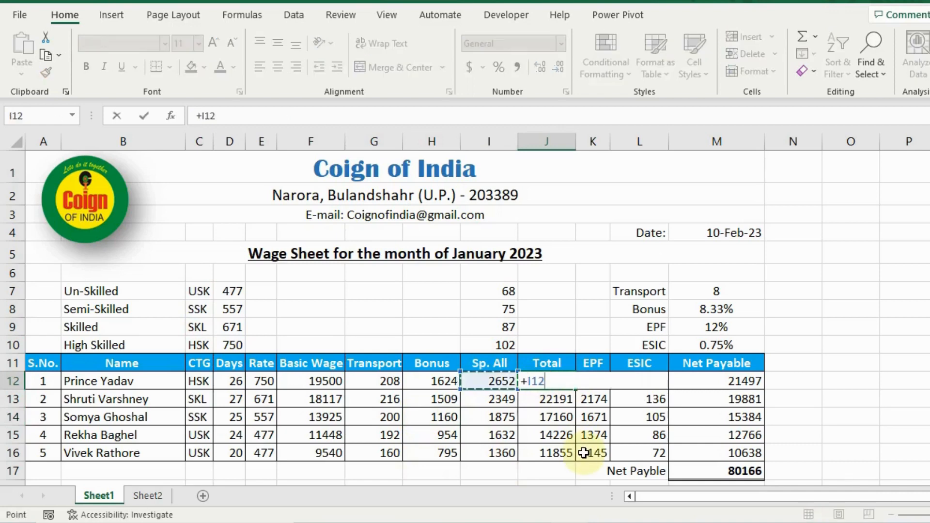
text(+)
key(Left)
key(Left)
key(Right)
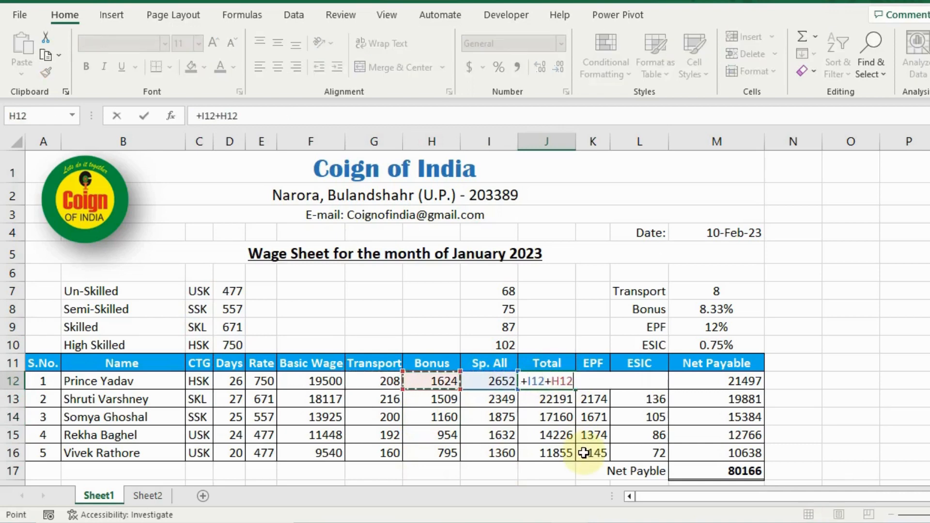
text(+)
key(Left)
text(+)
key(Left)
key(Left)
key(Left)
key(Left)
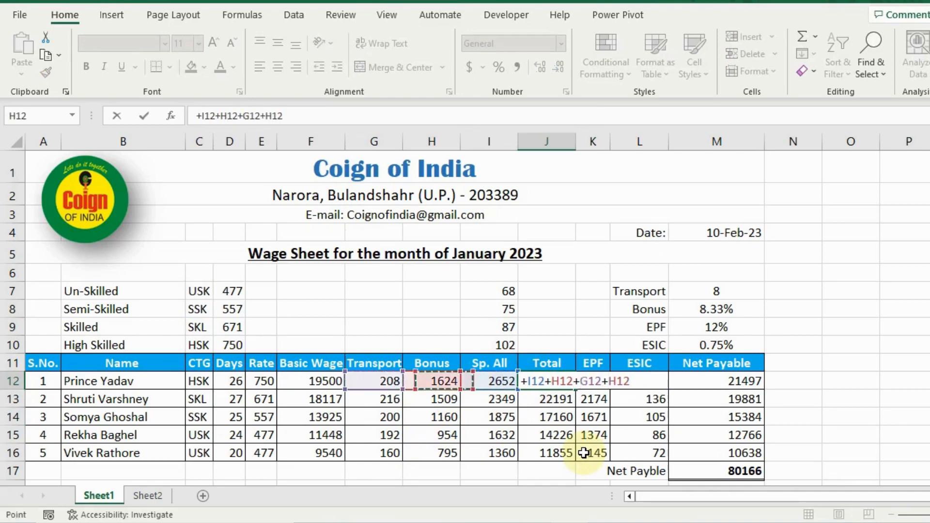
key(Return)
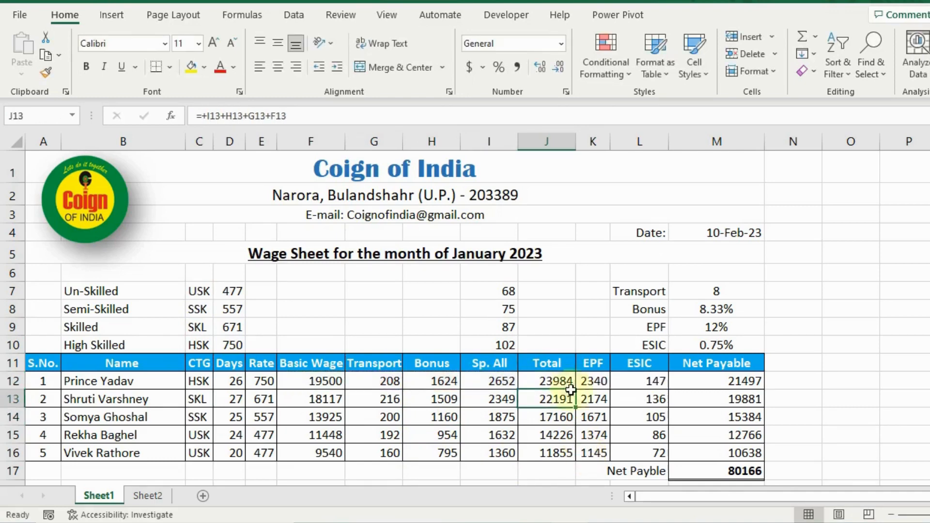
click(558, 374)
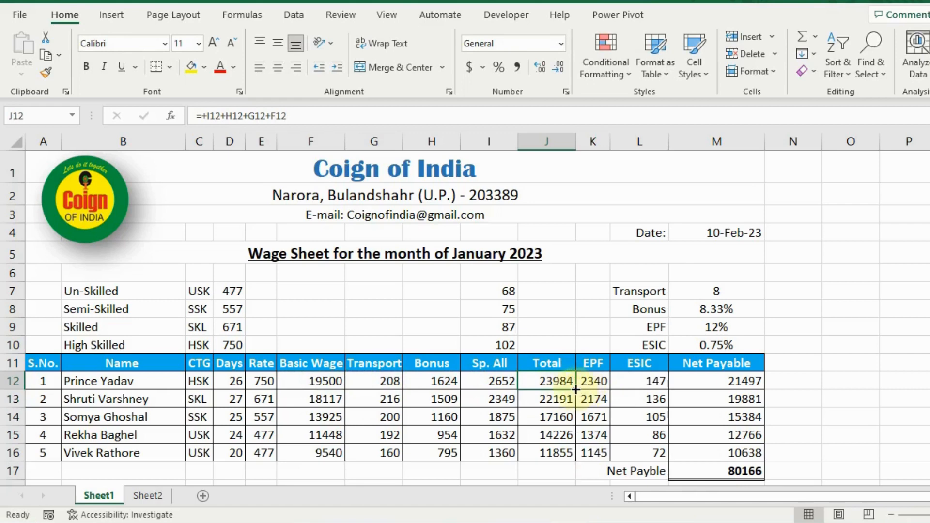
drag(575, 390, 575, 455)
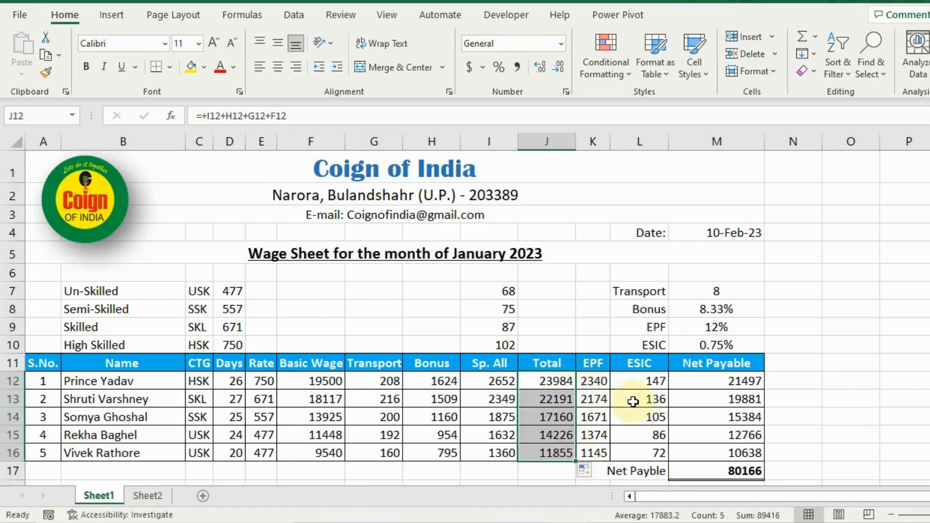
Examine the EPF formula in K12 together with the EPF percentage in M9 and the basic wage in F12
click(588, 382)
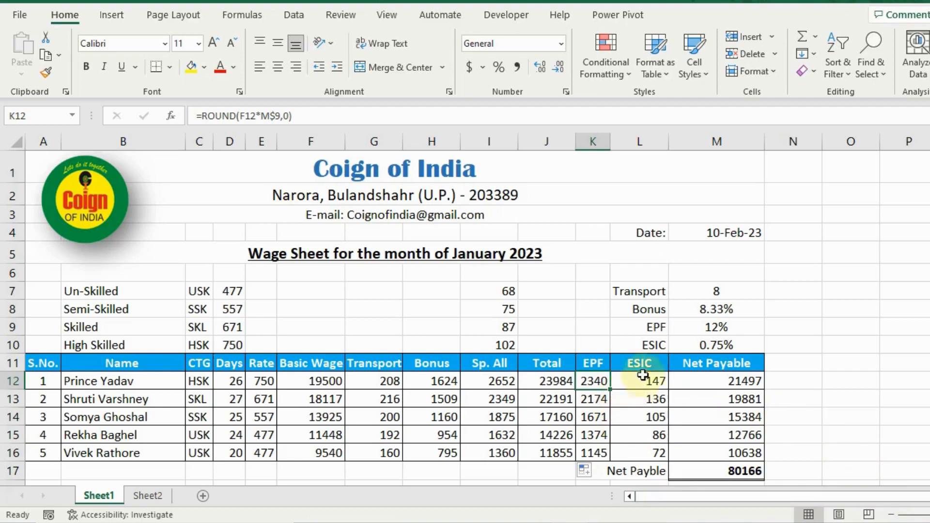
click(710, 327)
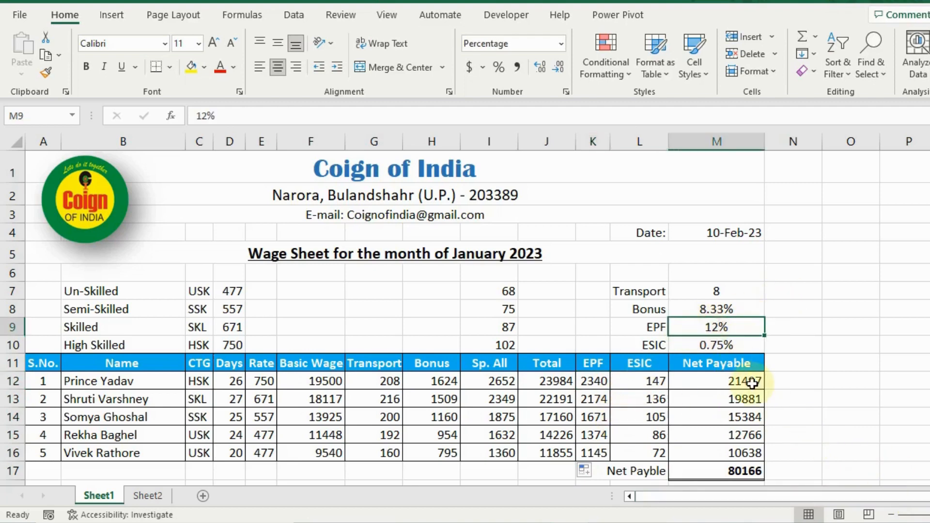
click(592, 383)
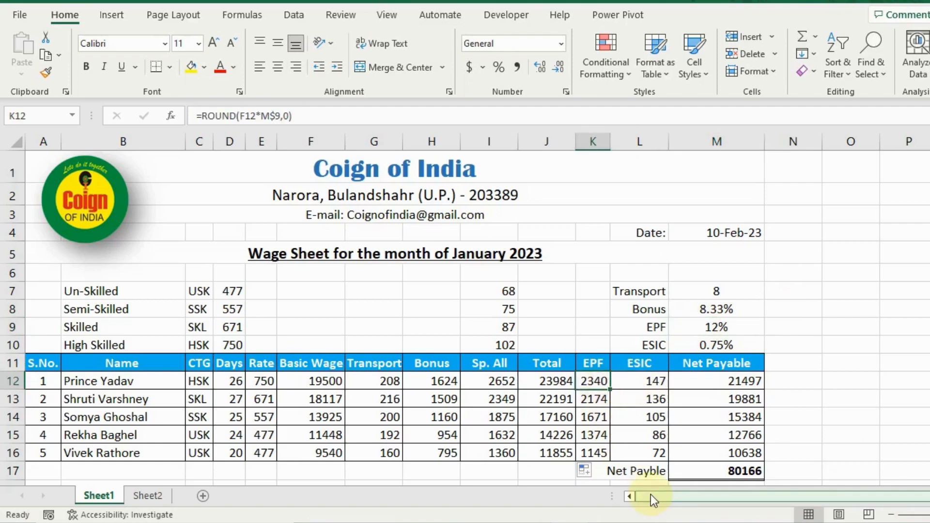
key(Left)
key(Left)
key(Left)
key(Left)
key(Left)
key(Right)
key(Right)
key(Right)
key(Right)
key(Right)
Re-enter the ESIC formula in L12 as =ROUNDUP(F12*M10,0), multiplying the basic wage by the ESIC percentage
key(Right)
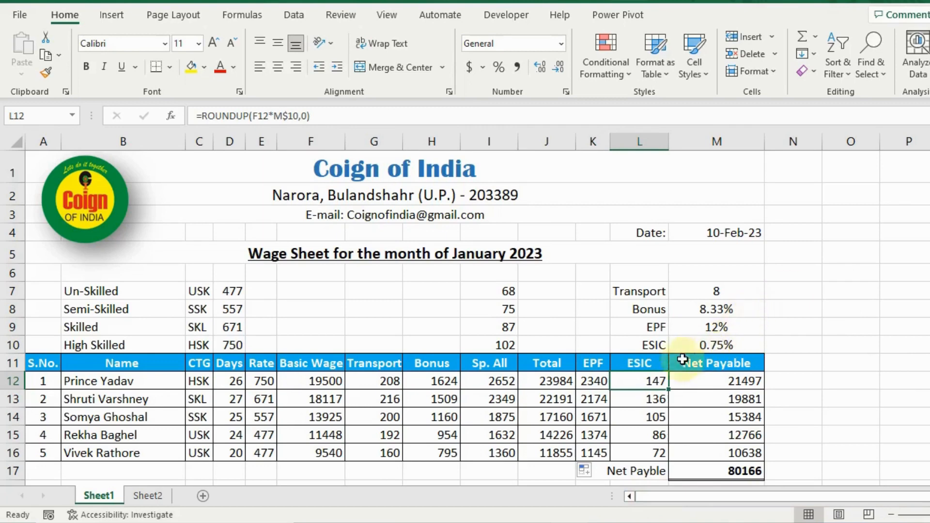
click(312, 383)
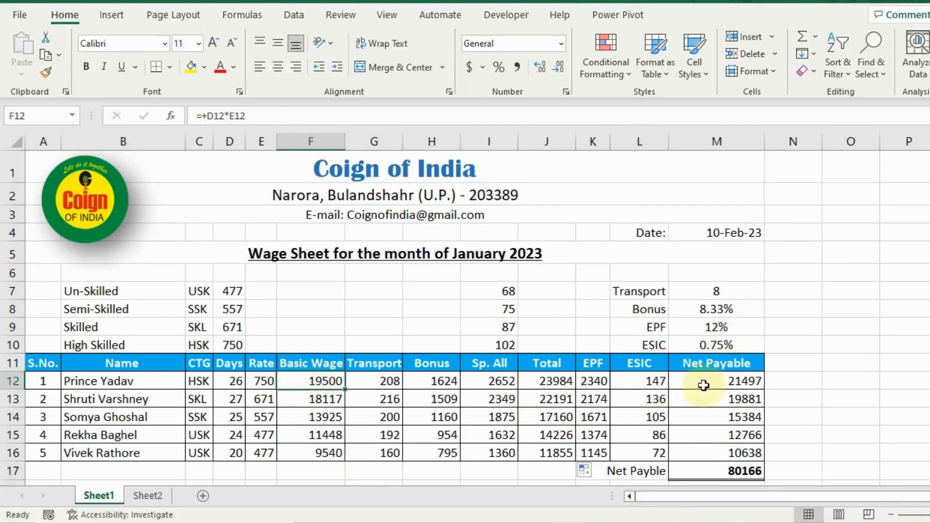
click(635, 382)
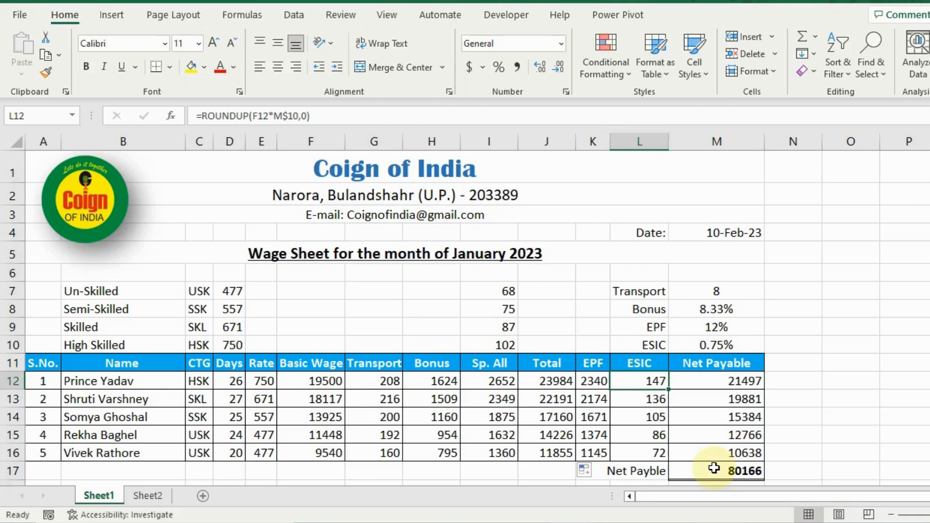
text(=roun)
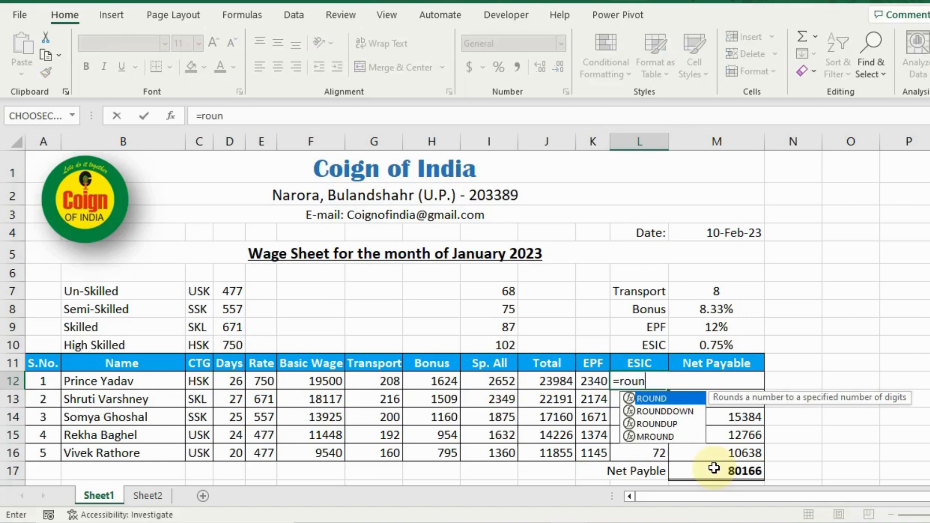
text(dup()
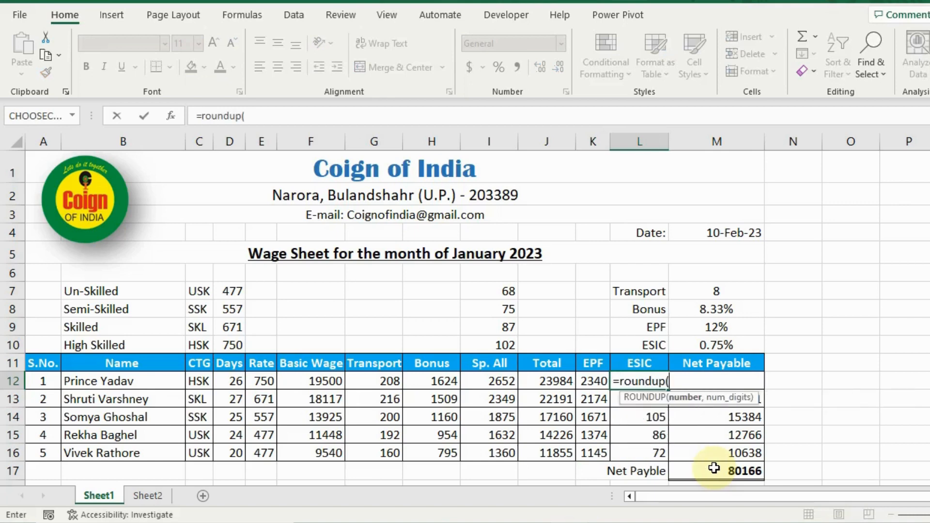
click(299, 383)
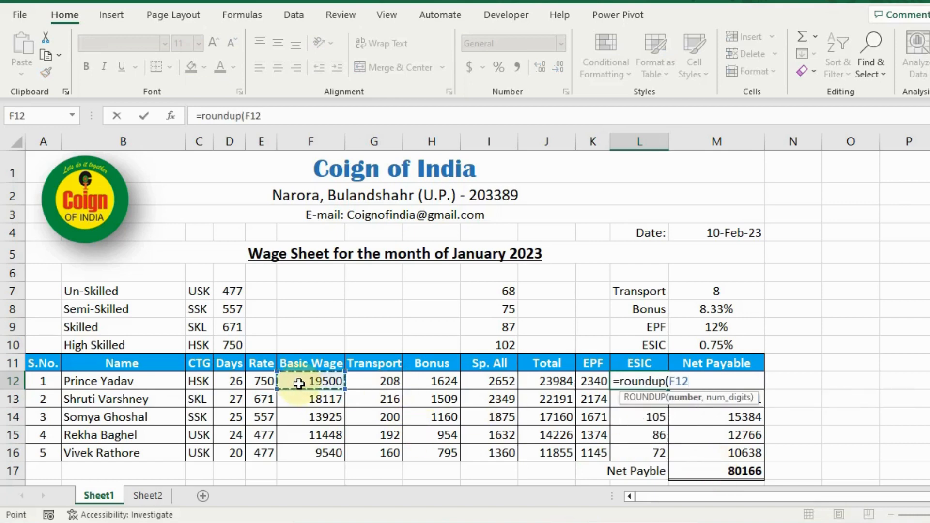
text(*)
click(721, 342)
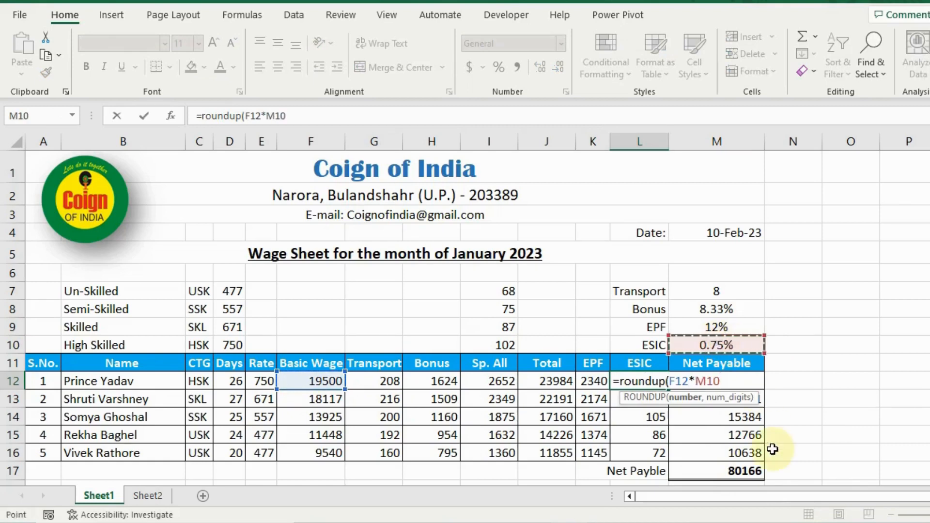
text(,0)
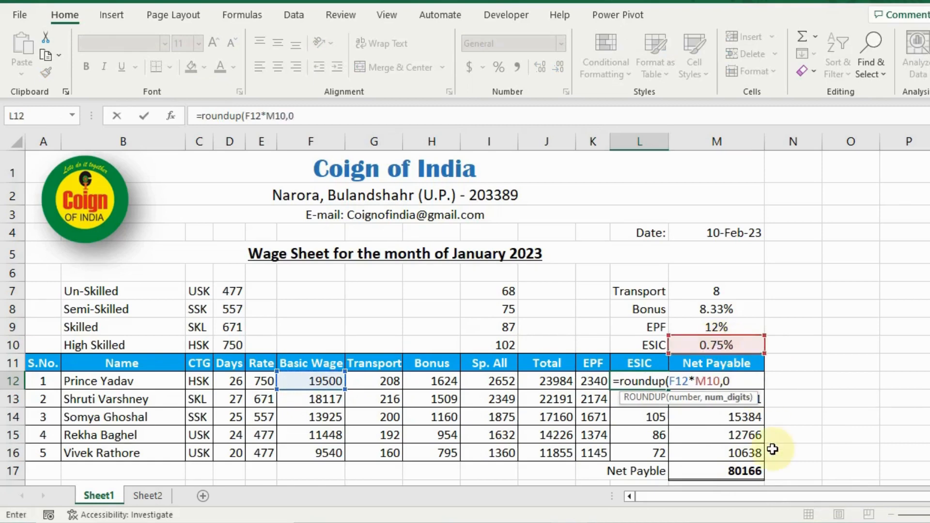
key(Return)
key(Up)
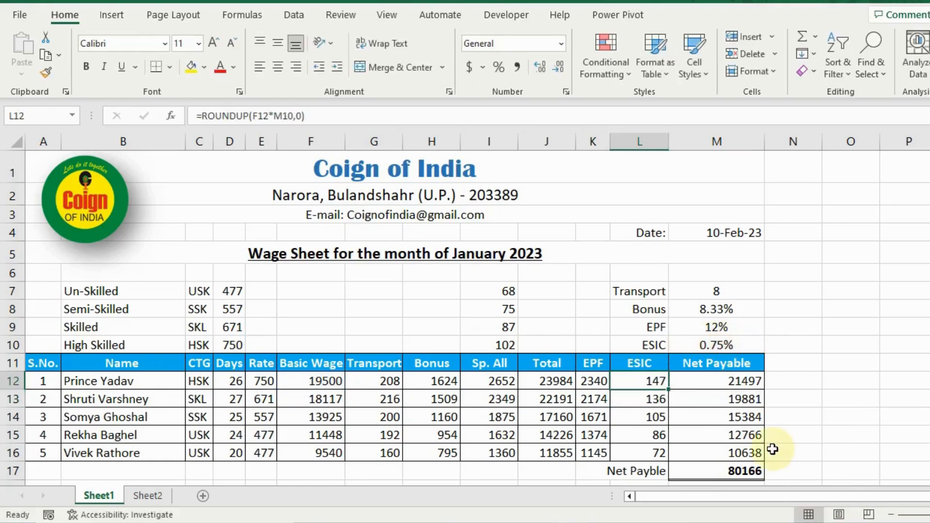
Lock the ESIC percentage reference in L12 as M$10 and fill the formula down to L16
key(F2)
key(Left)
key(Left)
key(Left)
key(Left)
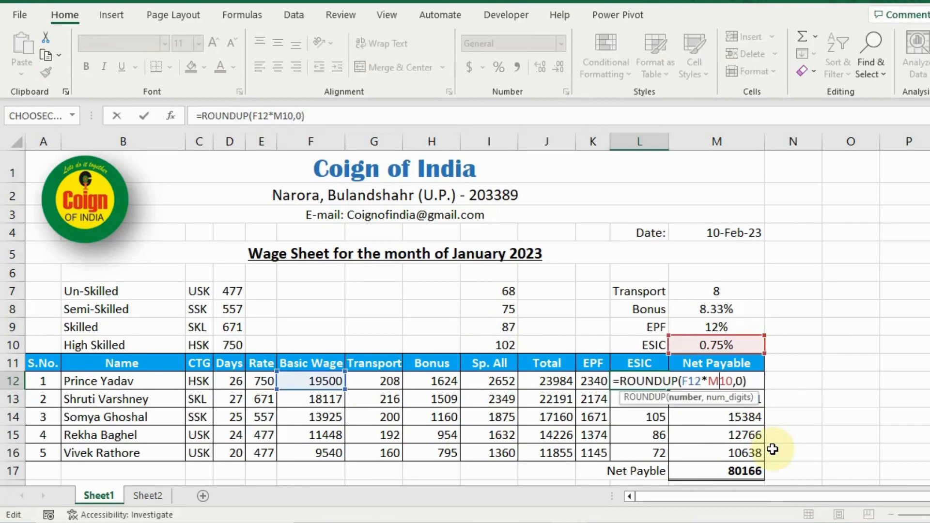
key(F4)
key(F4)
key(Return)
key(Up)
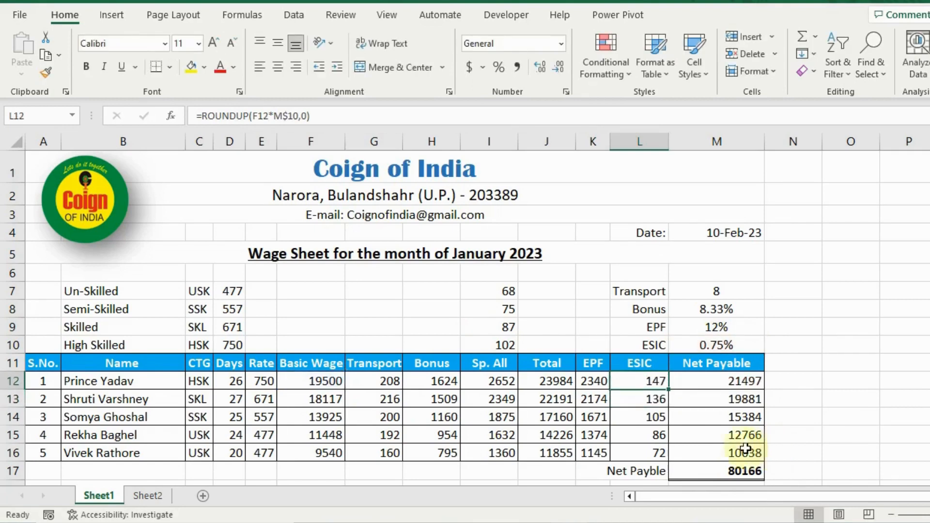
drag(668, 392, 668, 458)
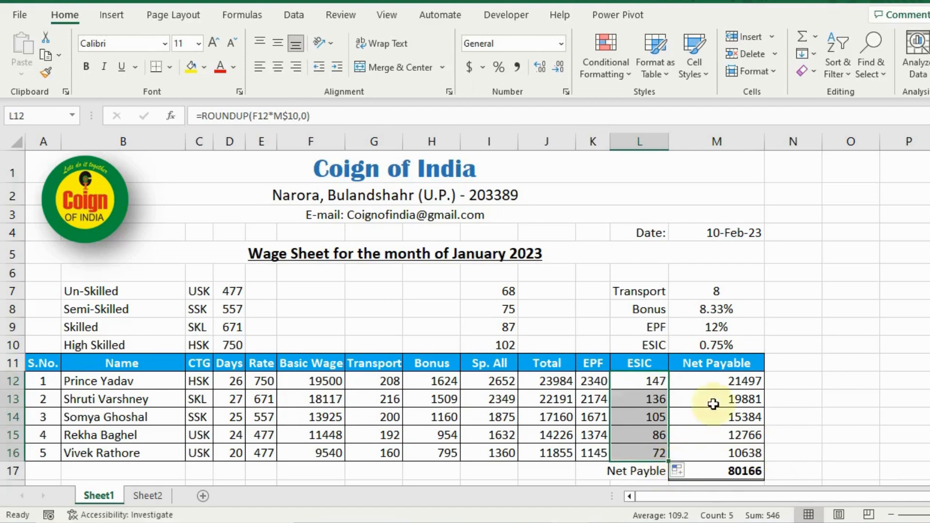
Re-enter the net payable formula in M12 as +J12-K12-L12 and fill it down to M16
click(712, 381)
text(+)
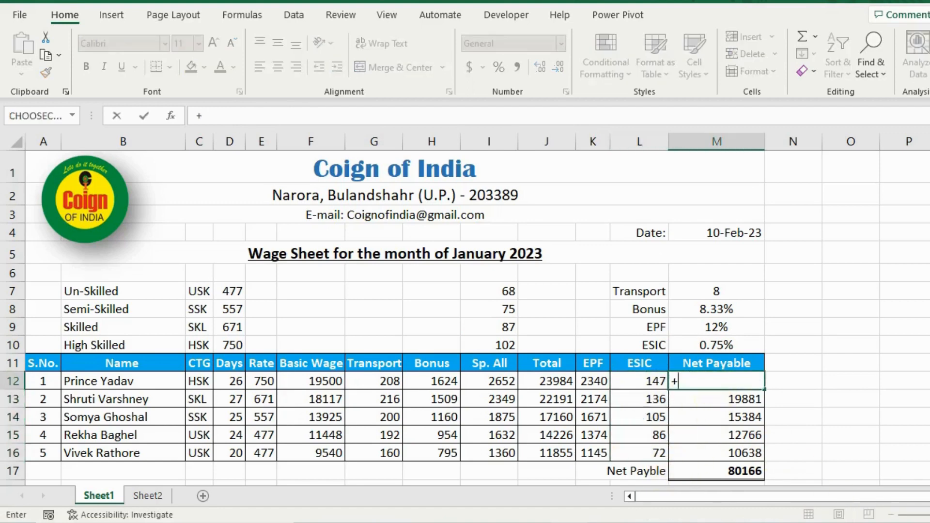
key(Left)
key(Left)
key(Left)
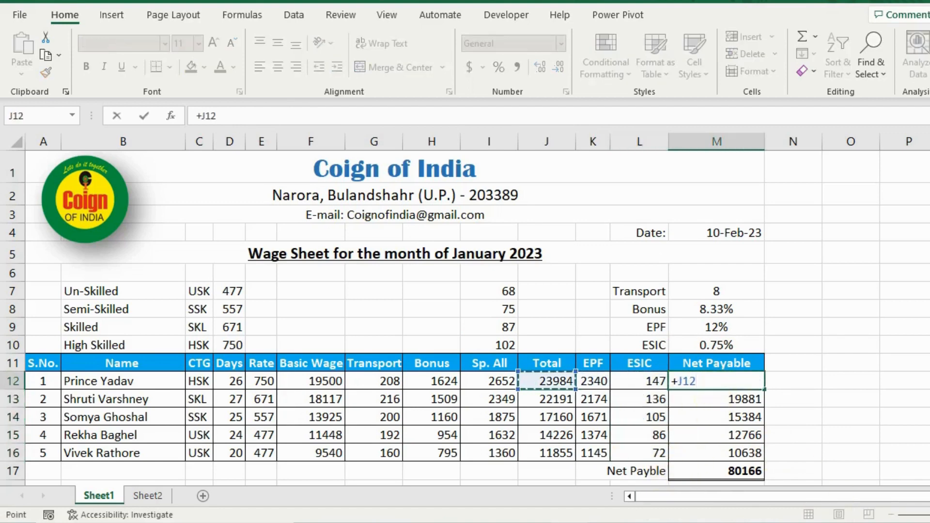
text(-)
key(Left)
key(Left)
text(-)
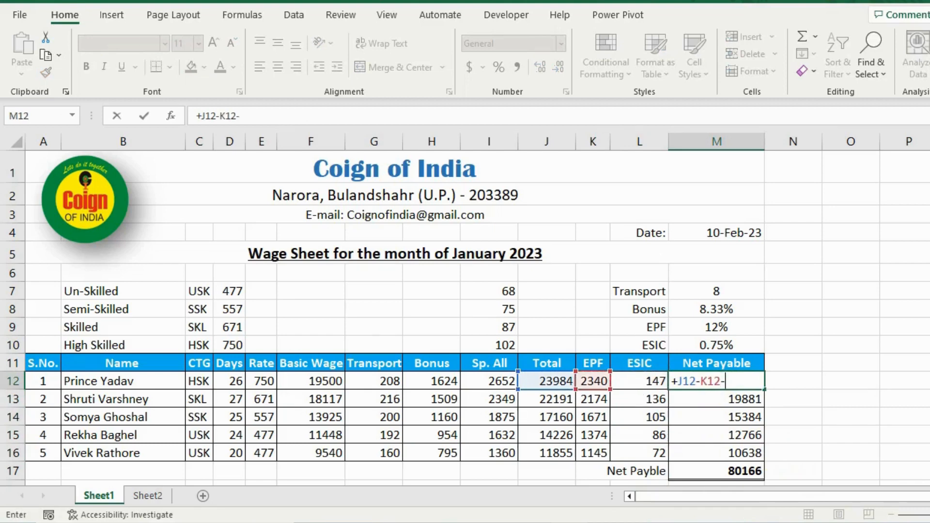
key(Left)
key(ctrl+Return)
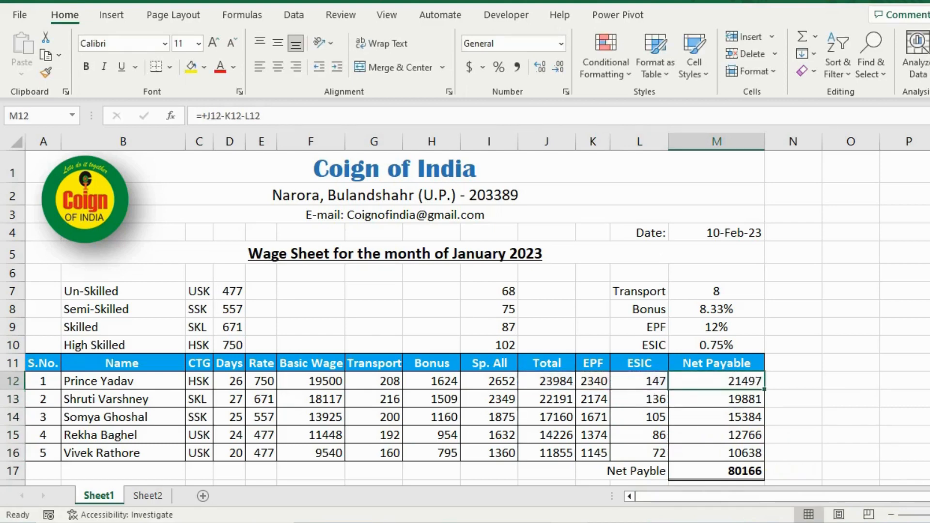
drag(764, 389, 756, 457)
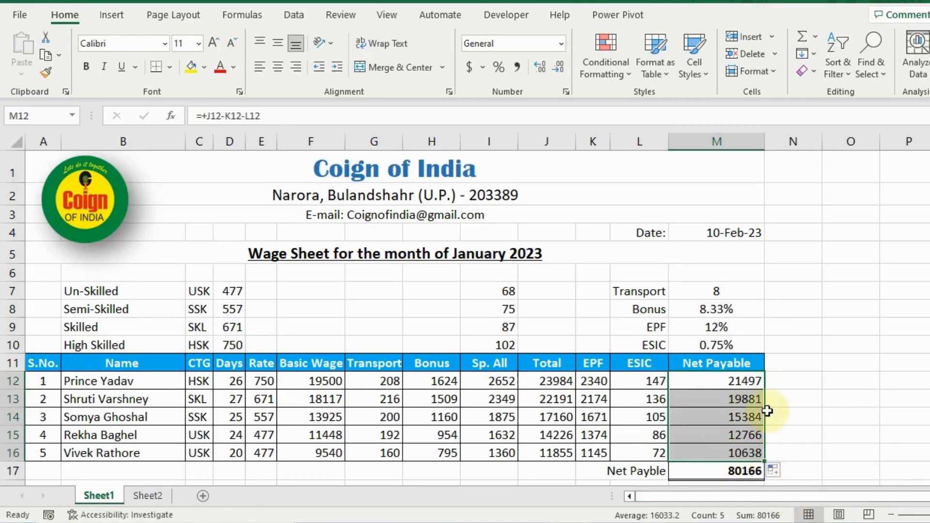
click(816, 402)
Re-enter the net payable total in M17 as =SUM(M12:M16)
scroll(818, 401, down, 1)
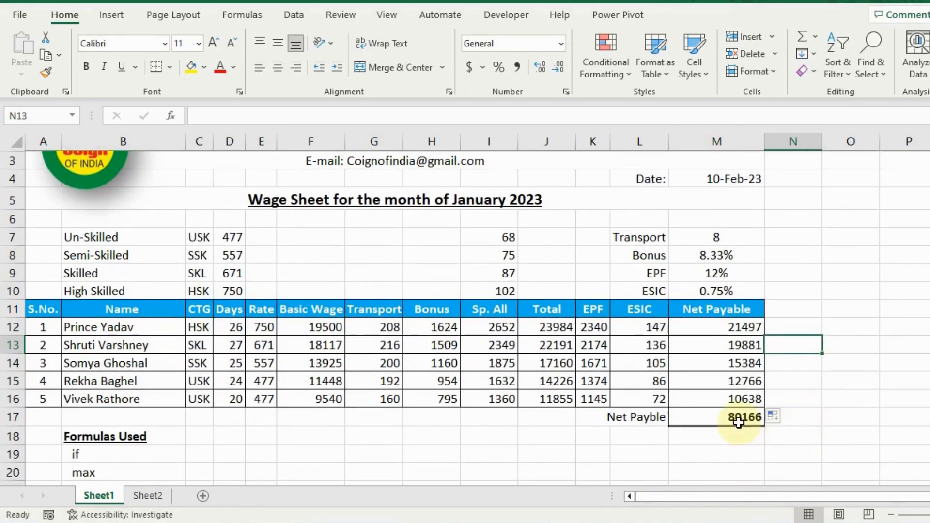
click(738, 421)
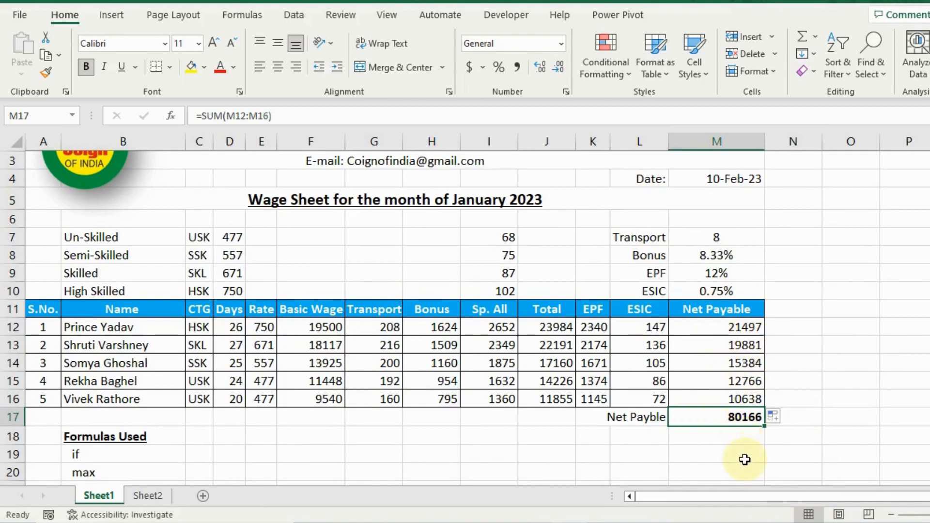
text(=s)
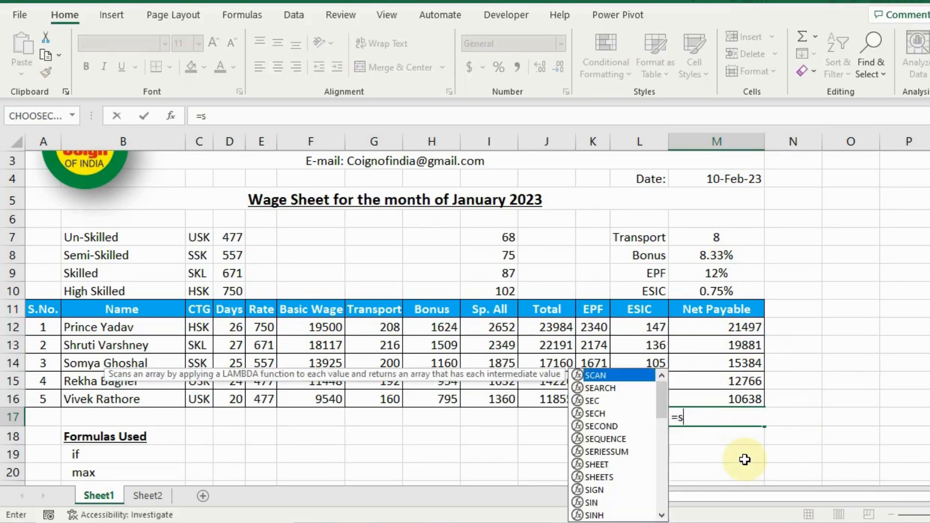
text(um()
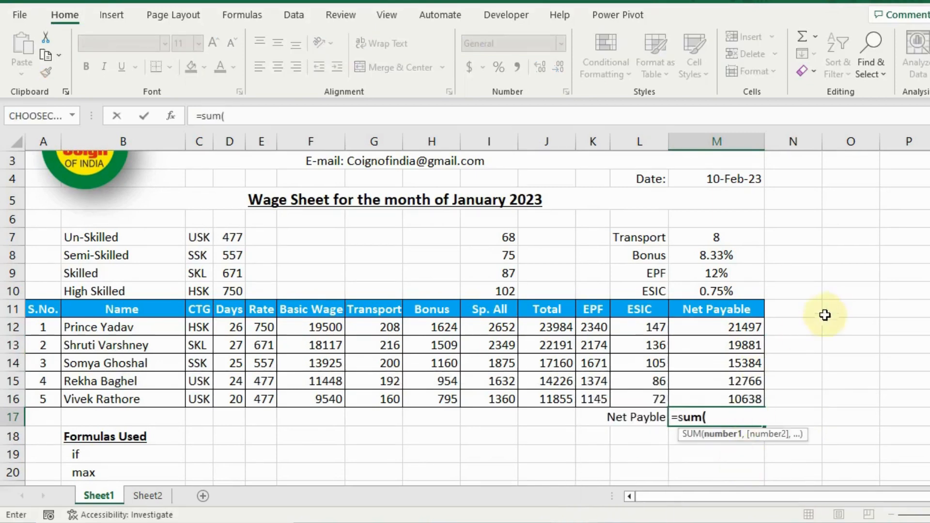
drag(739, 326, 738, 397)
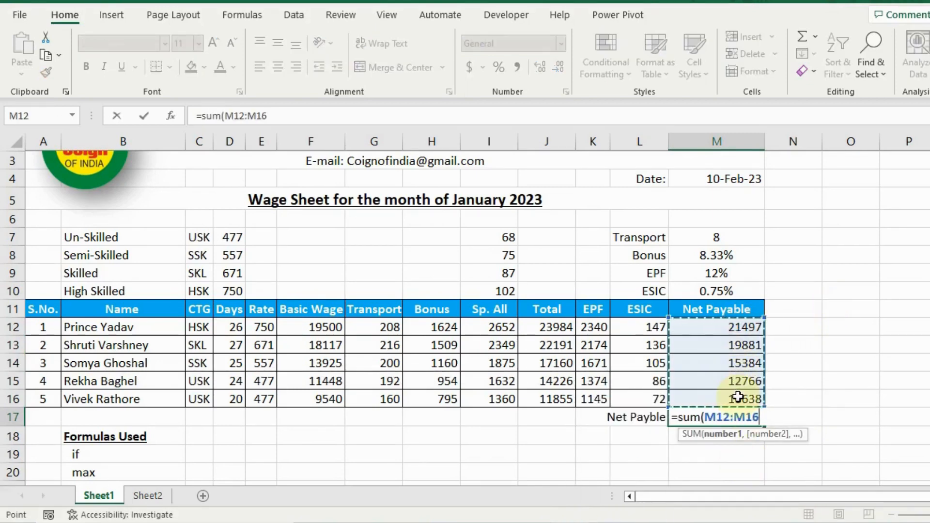
text())
key(ctrl+Return)
key(Return)
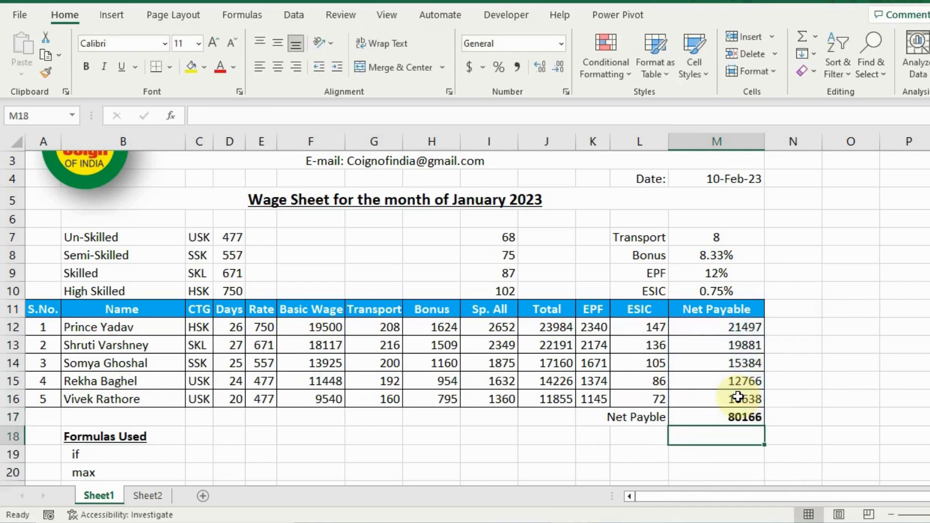
Clear the total in M17 and rebuild it with AutoSum over M12:M16
key(Up)
key(Delete)
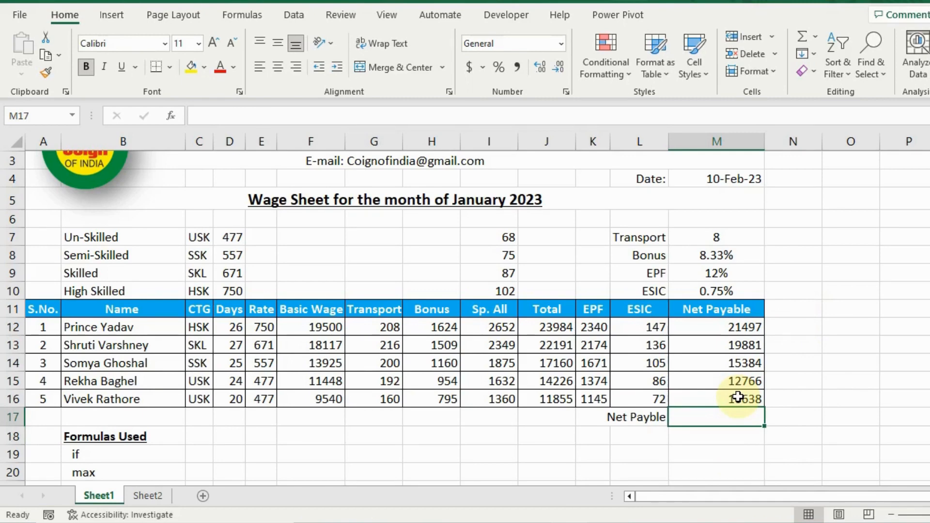
key(alt+equal)
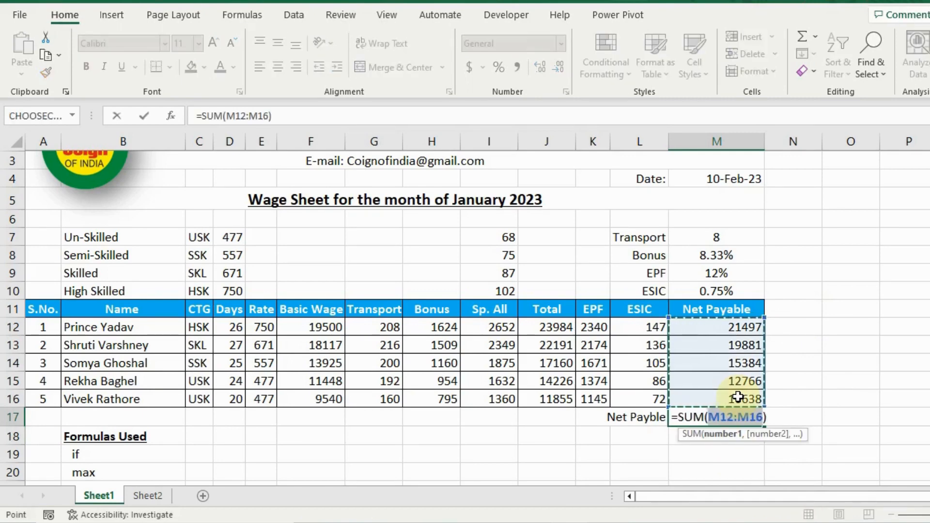
key(Return)
key(Up)
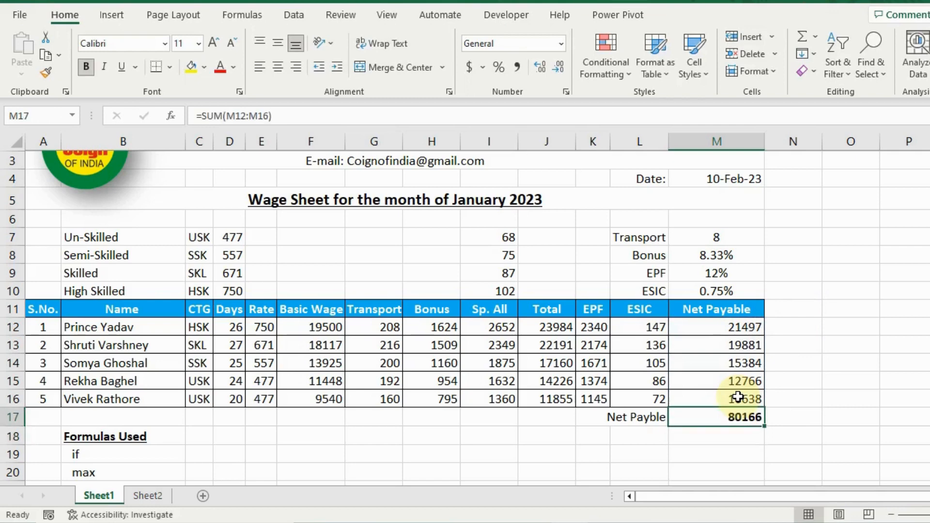
Delete the total in M17 once more and insert an AutoSum of the net payable amounts in M12:M16
key(Delete)
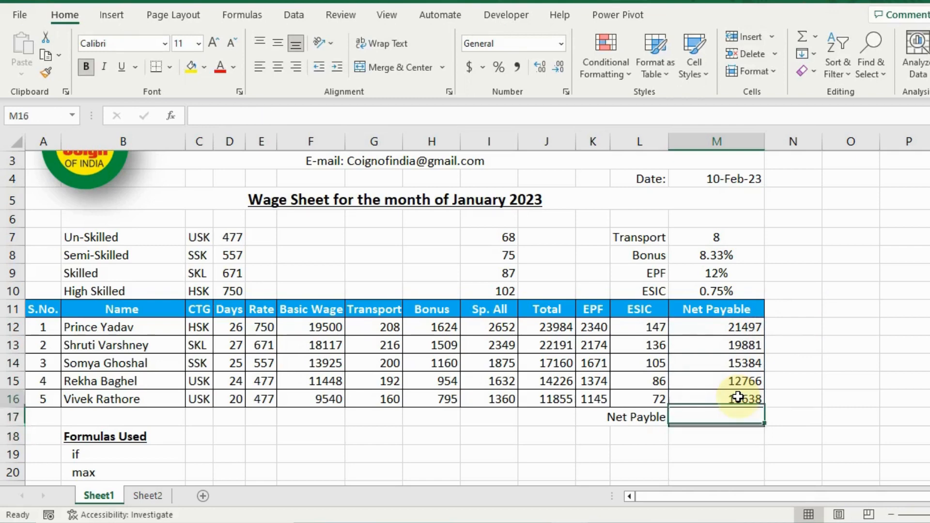
click(805, 38)
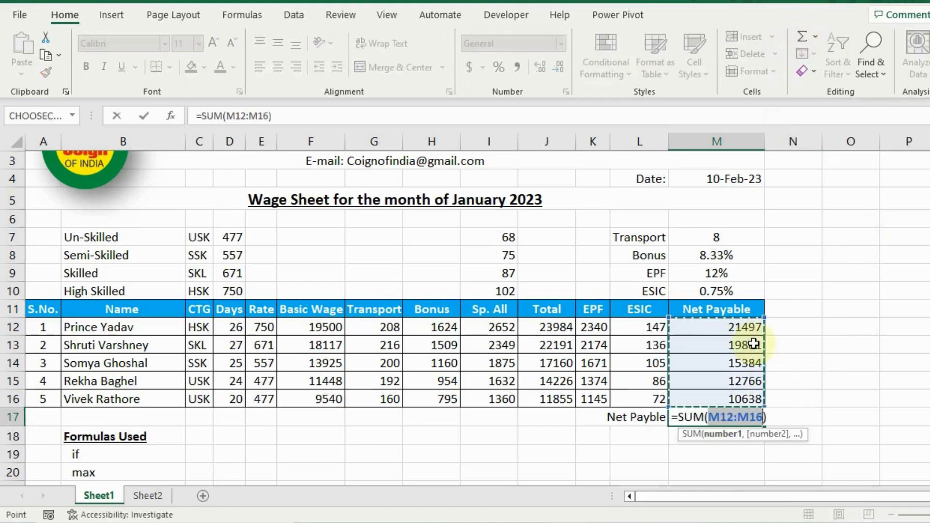
key(Return)
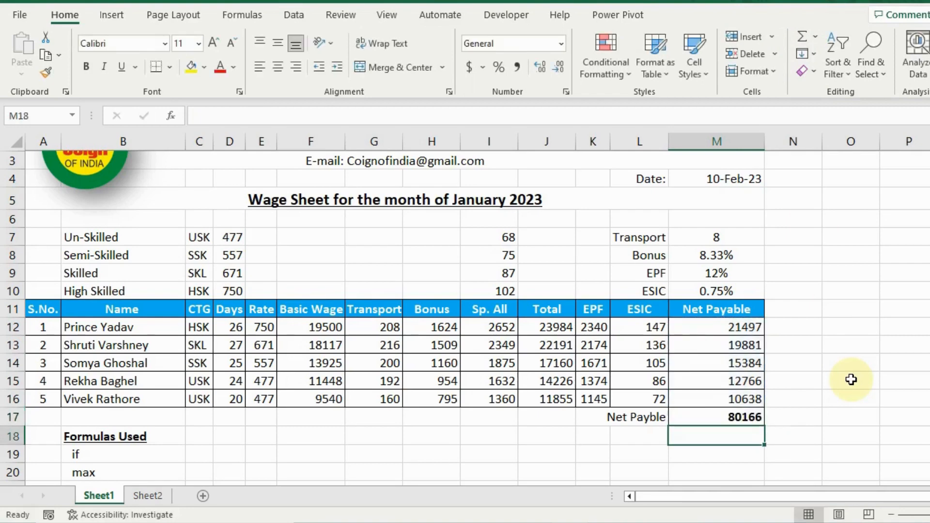
Enter =MAX(F12:F16) in F17 below the Basic Wage column and copy it to H17 and K17
scroll(339, 428, down, 2)
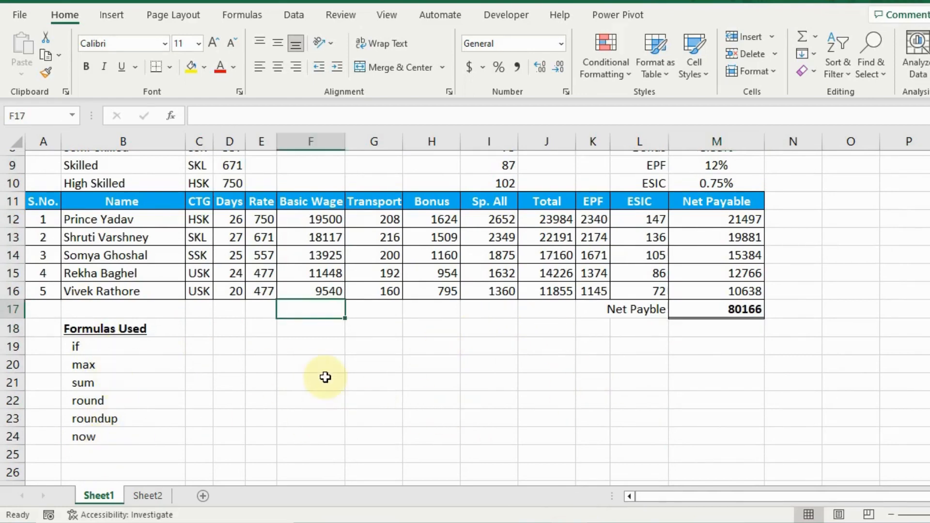
drag(303, 221, 301, 296)
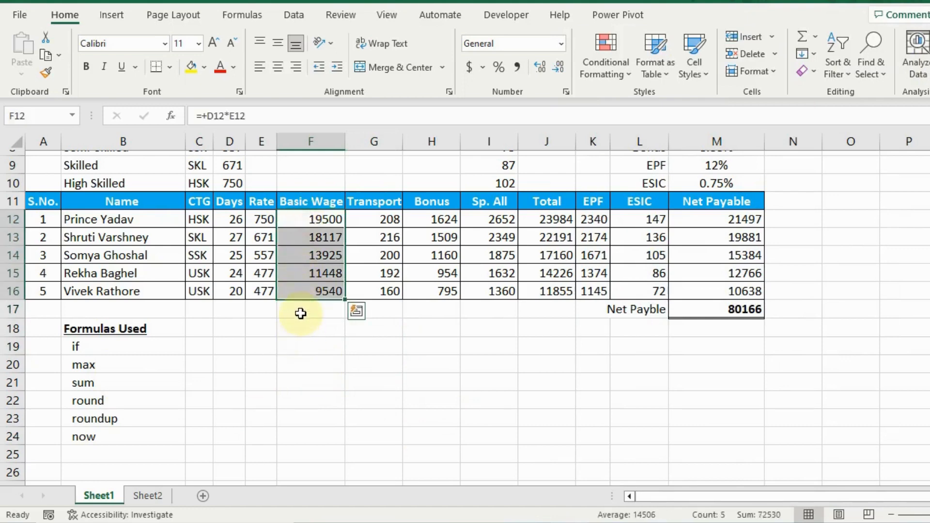
click(300, 313)
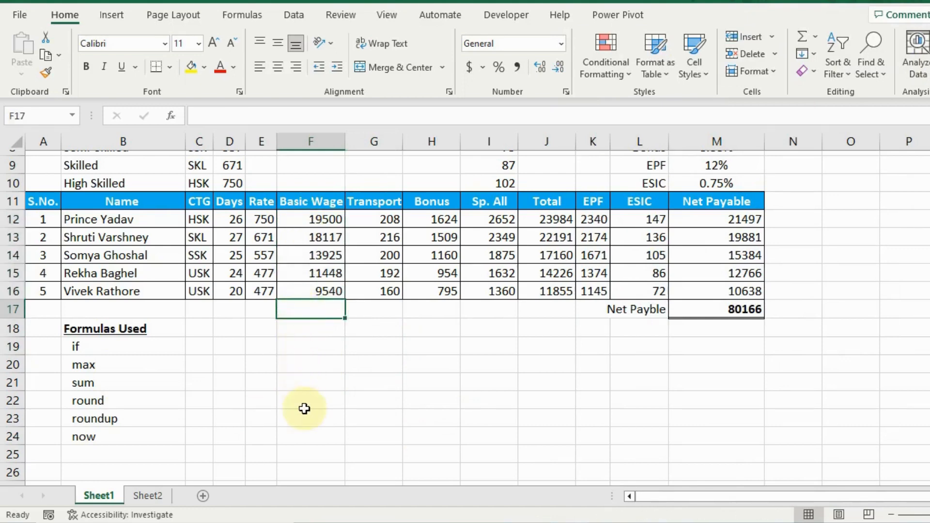
text(=ma)
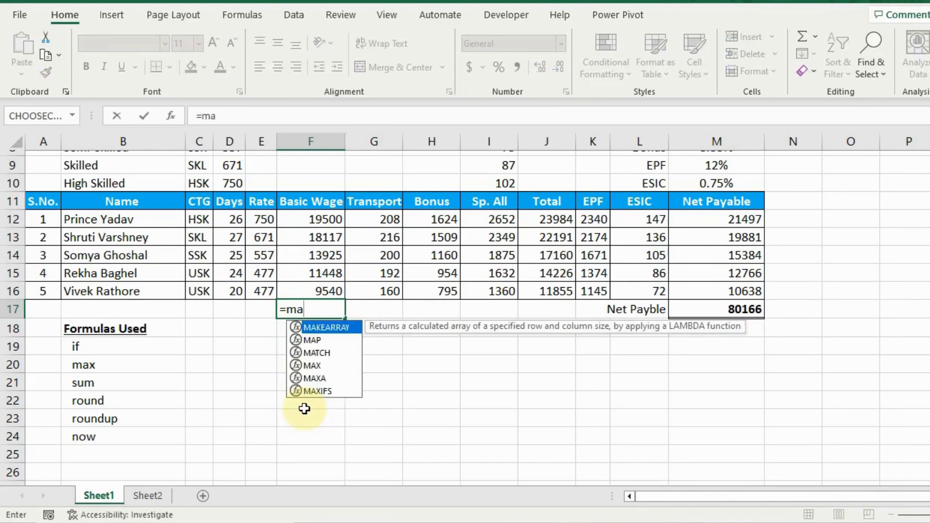
text(x()
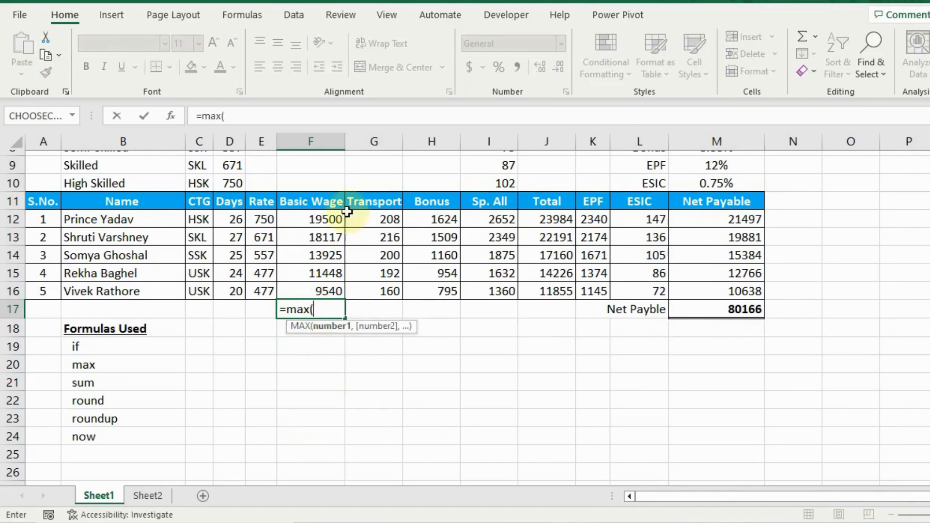
click(325, 219)
drag(327, 239, 325, 292)
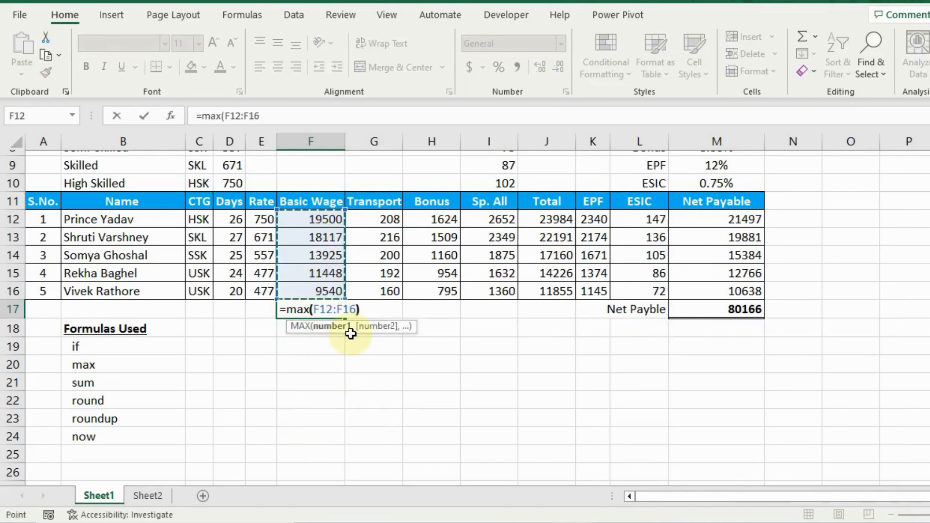
key(Return)
key(Up)
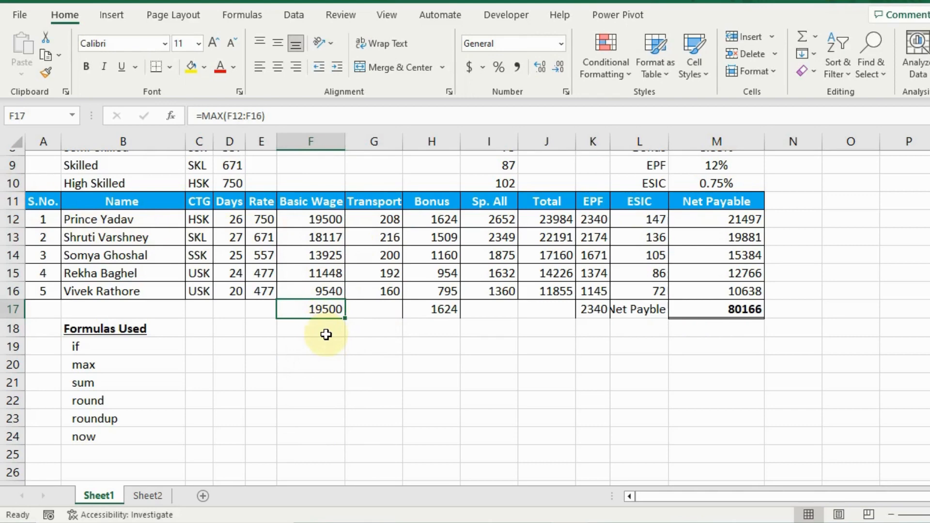
Enter the note "Conditional formatting" in C19, beside the if entry of the Formulas Used list
key(Down)
key(Down)
key(Left)
key(Left)
key(Left)
text(Condi)
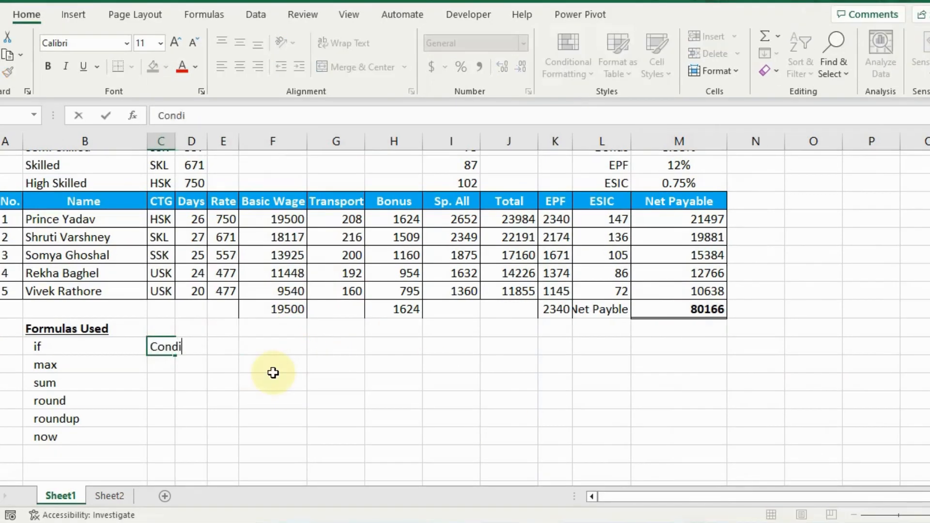
text(tional formattin)
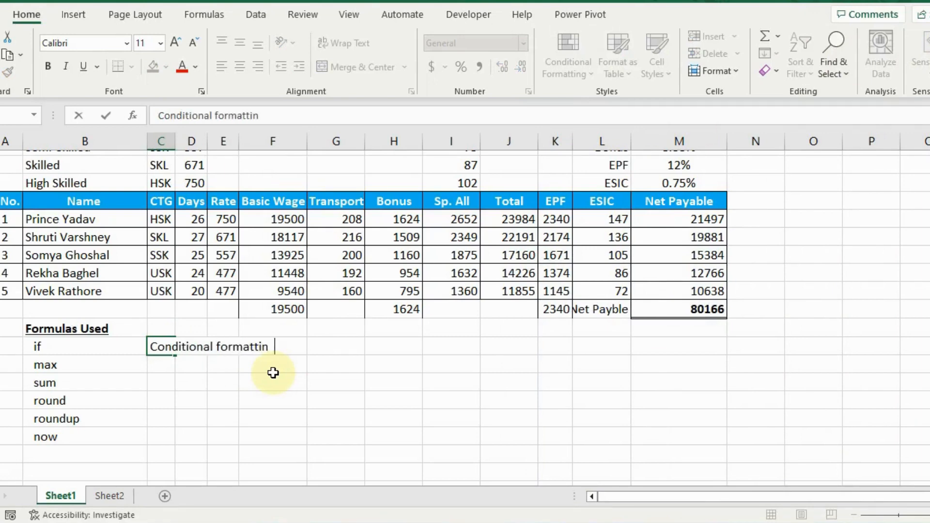
text(g)
key(Return)
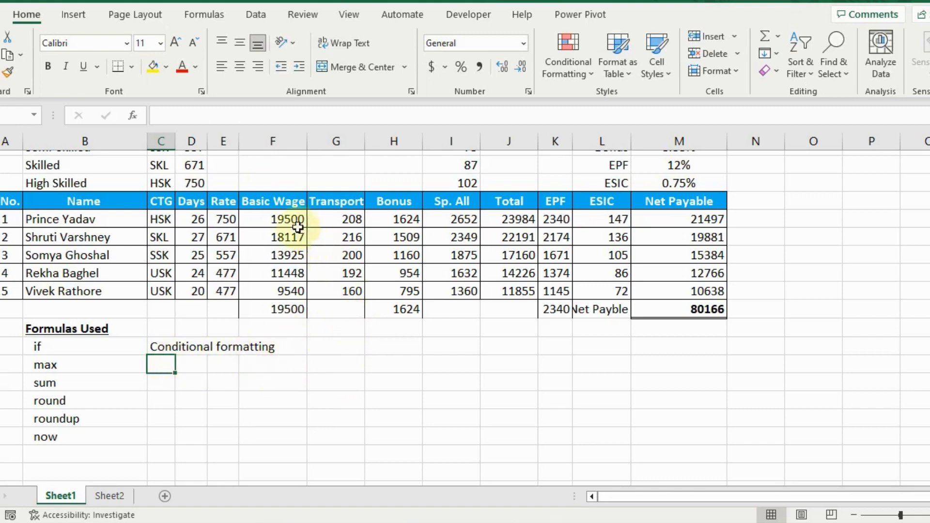
Create a conditional formatting rule on basic wages F12:F16 for cells containing a value less than 10000
drag(292, 219, 296, 291)
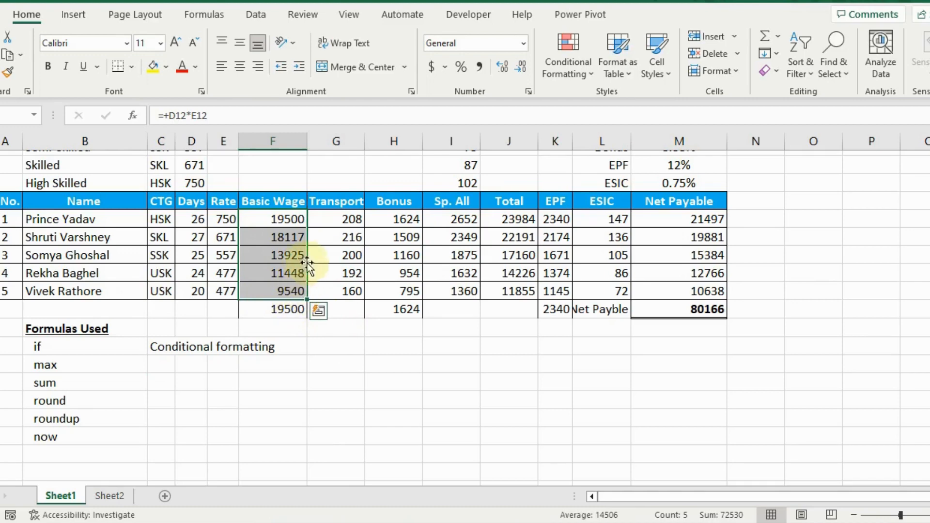
click(591, 71)
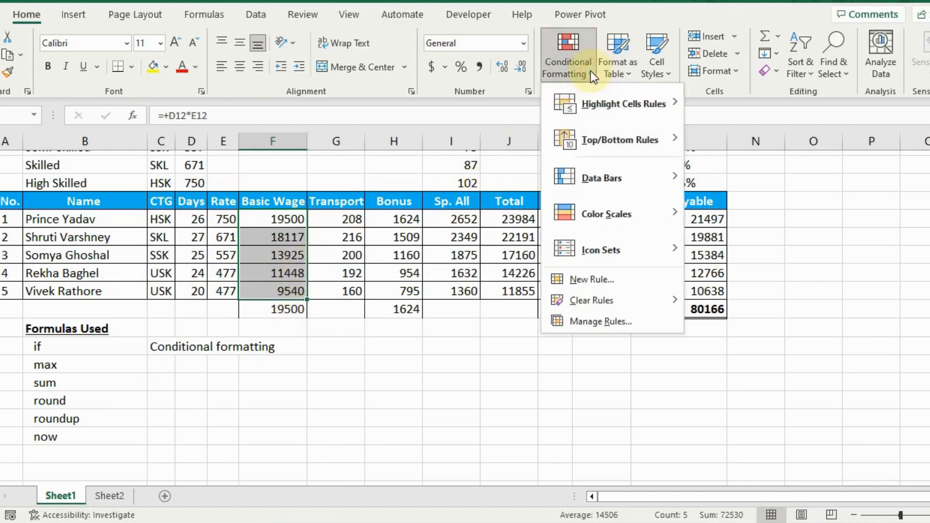
click(585, 320)
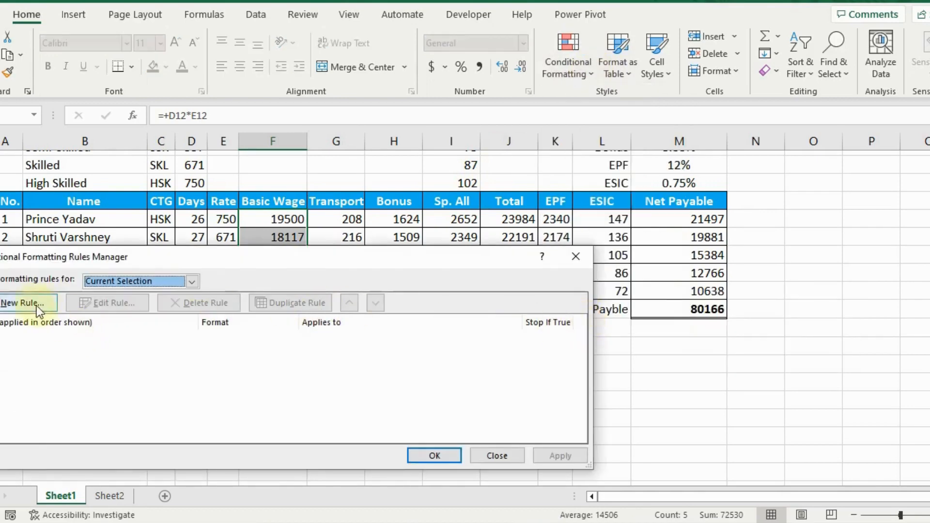
click(22, 303)
click(189, 271)
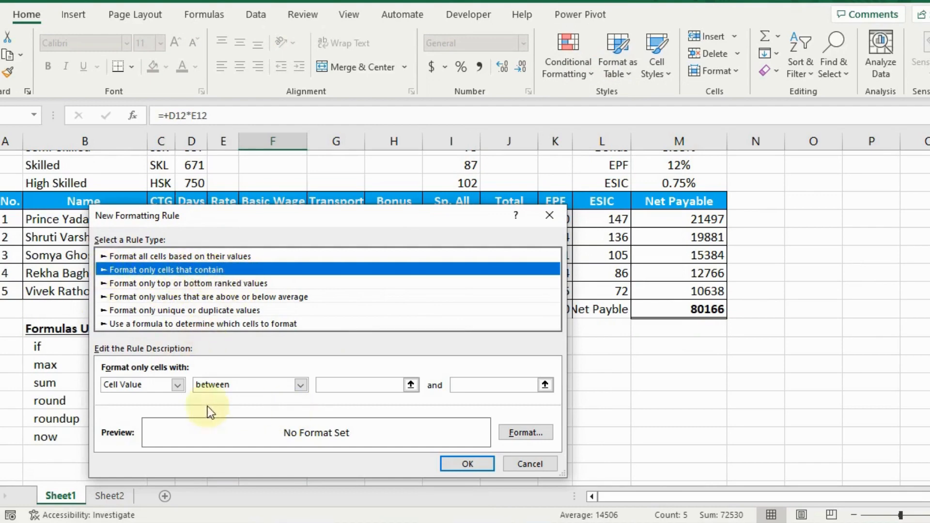
click(300, 385)
click(228, 446)
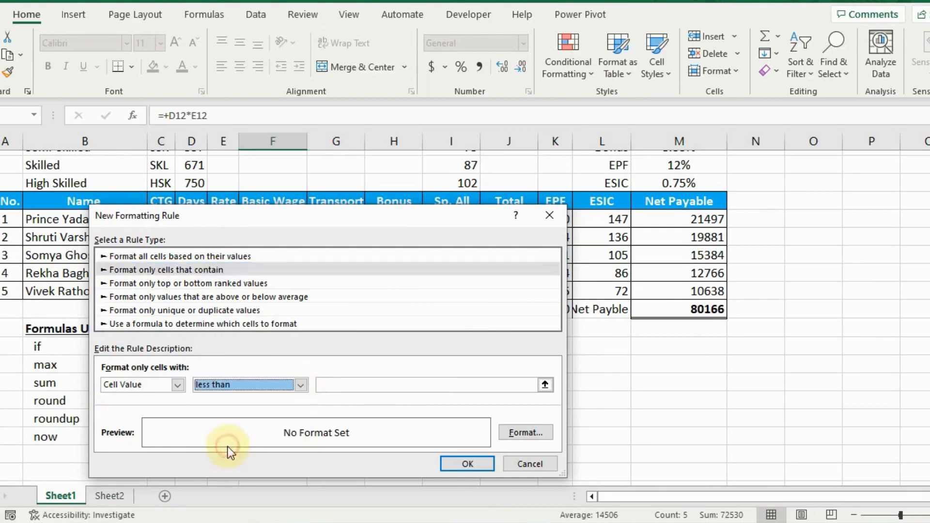
click(363, 386)
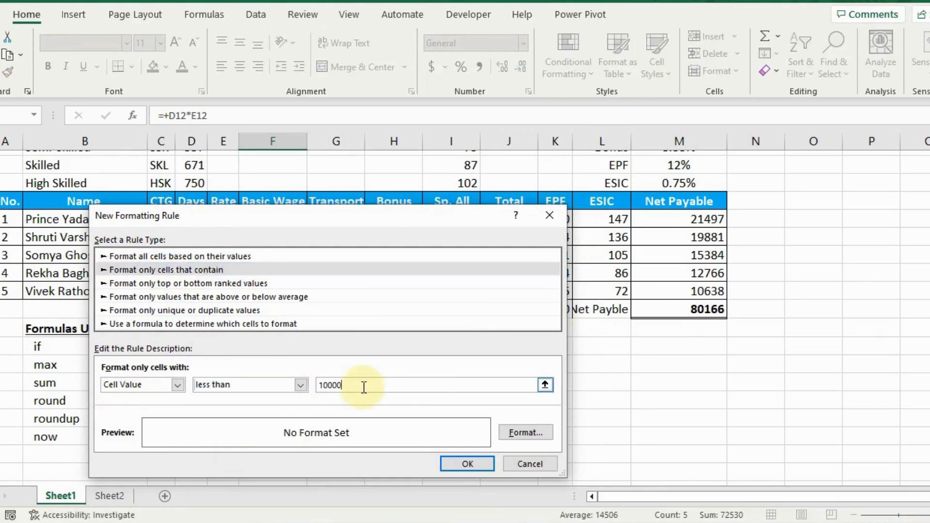
Give the less-than-10000 rule a dark orange fill and add it to the rules list
click(505, 433)
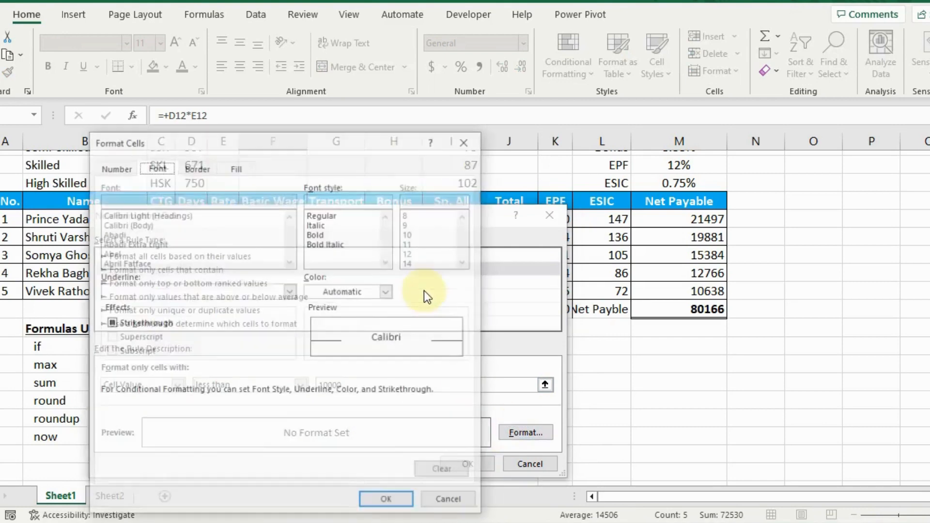
click(238, 167)
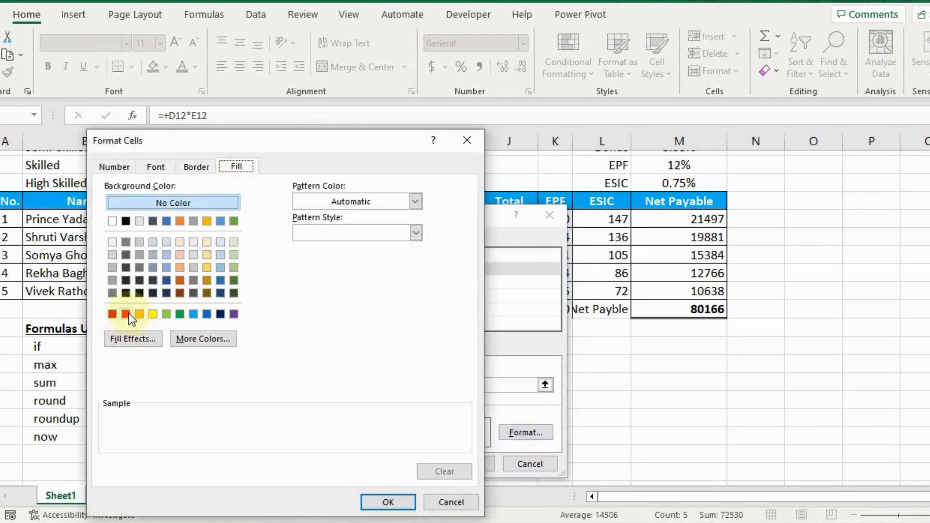
click(181, 280)
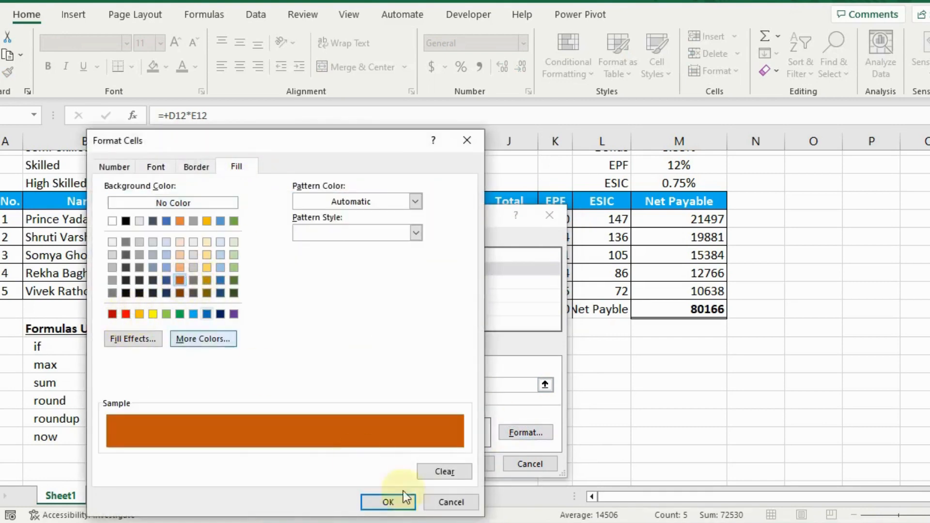
click(379, 502)
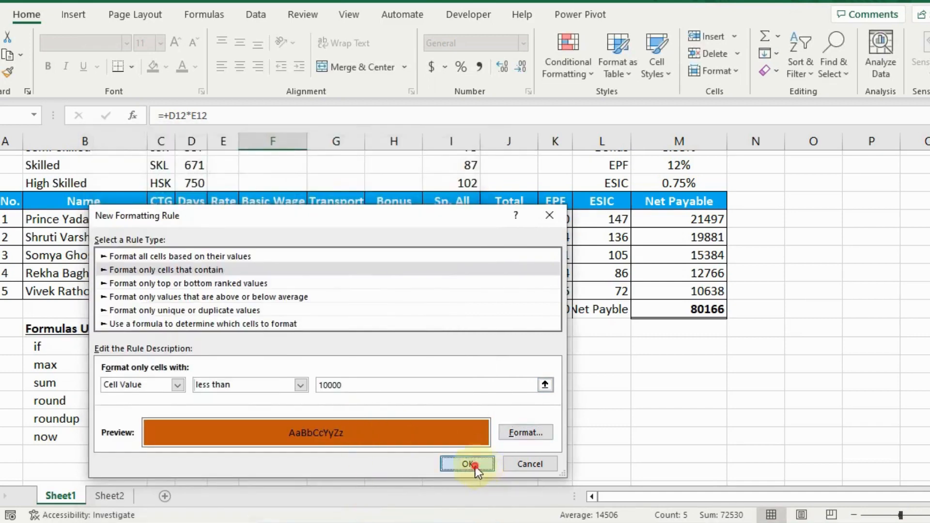
click(468, 464)
Add a second rule that fills basic wages between 10000 and 12500 with light green
click(28, 304)
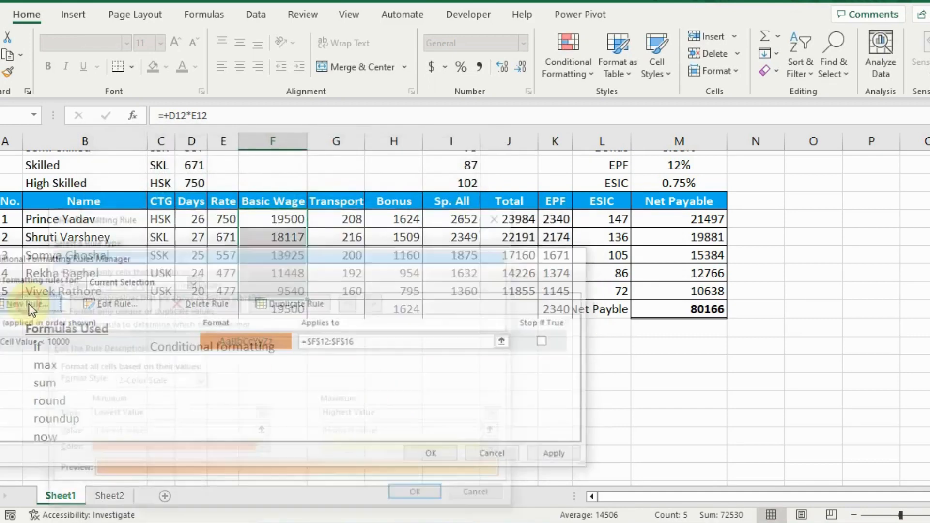
click(107, 271)
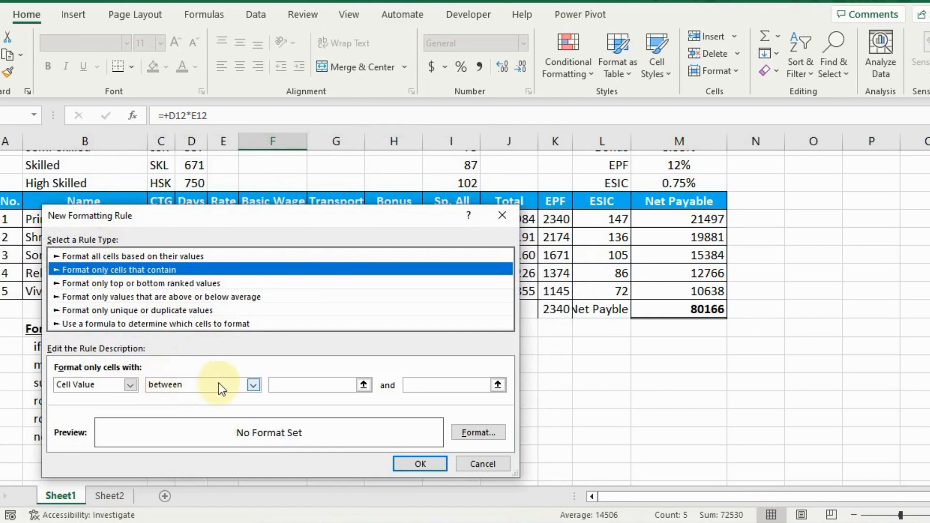
click(347, 387)
text(10000)
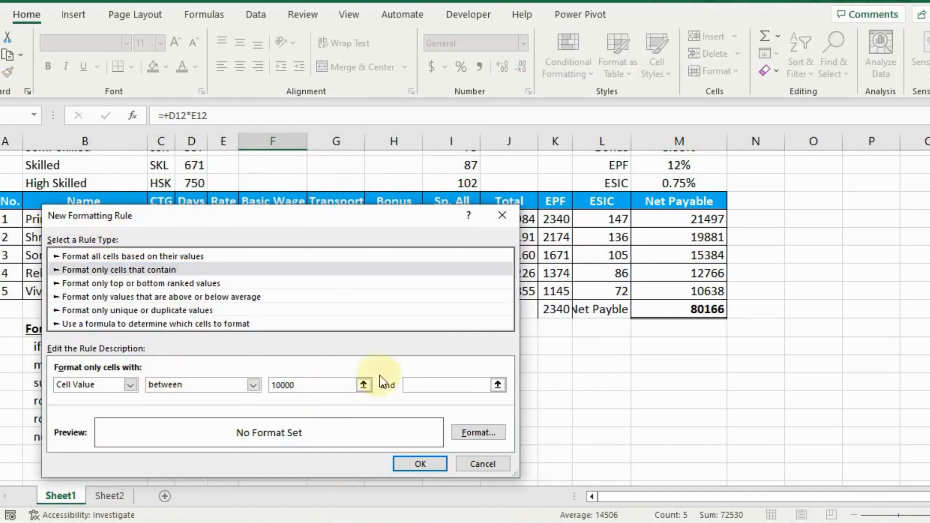
click(445, 384)
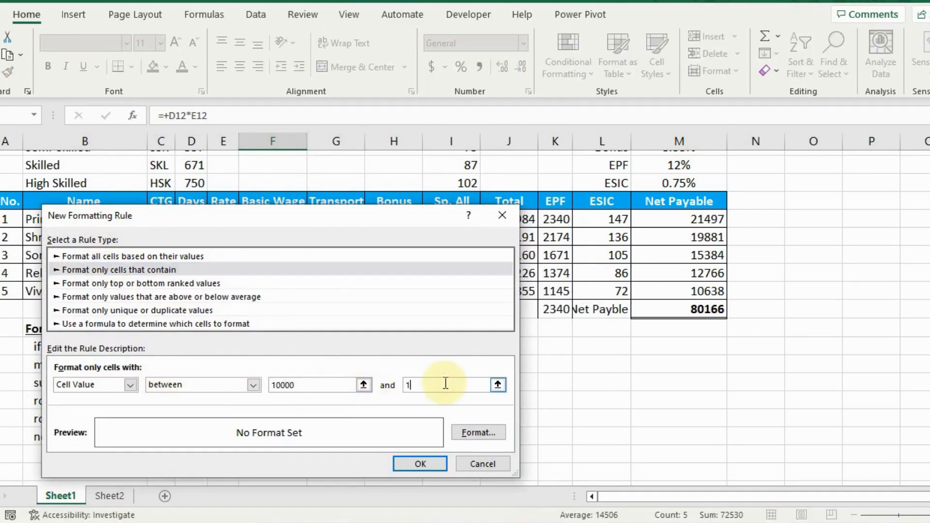
click(477, 432)
click(237, 166)
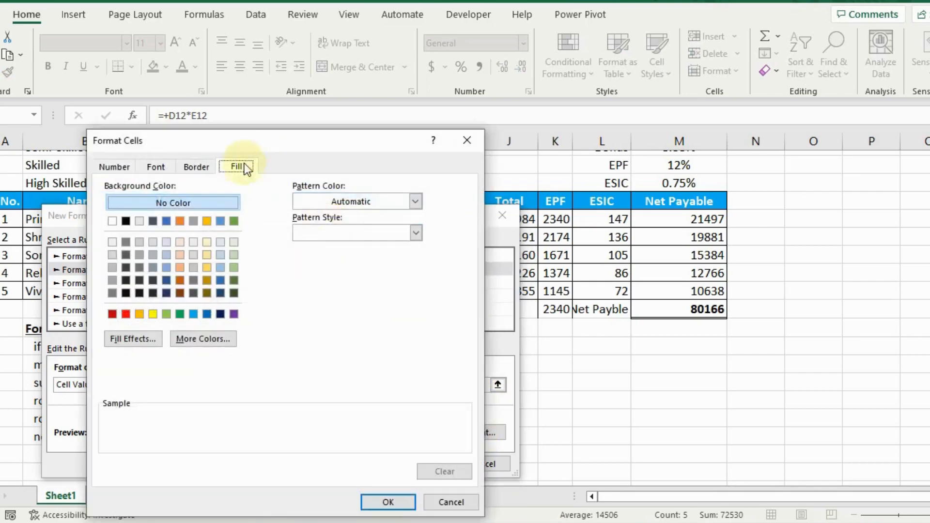
click(233, 267)
click(387, 501)
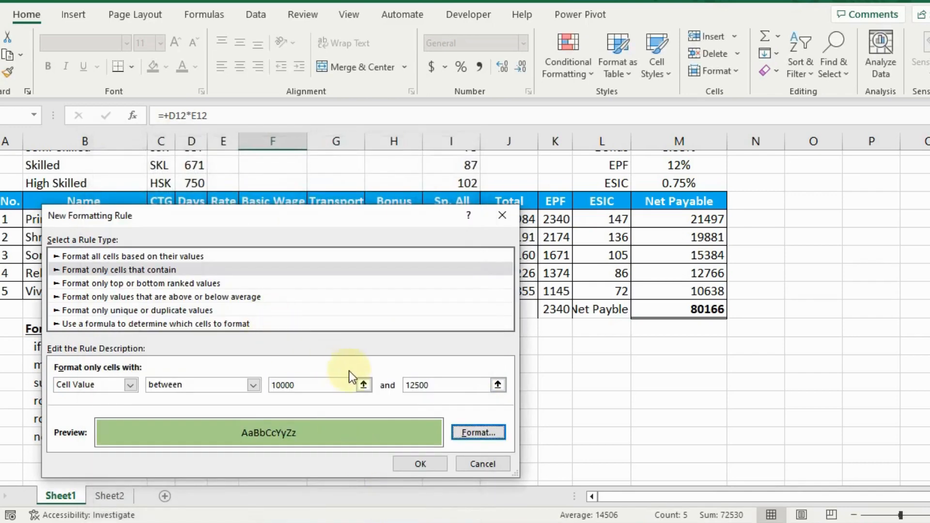
click(406, 462)
Add a third rule that fills basic wages between 12500 and 15000 with dark green
click(39, 296)
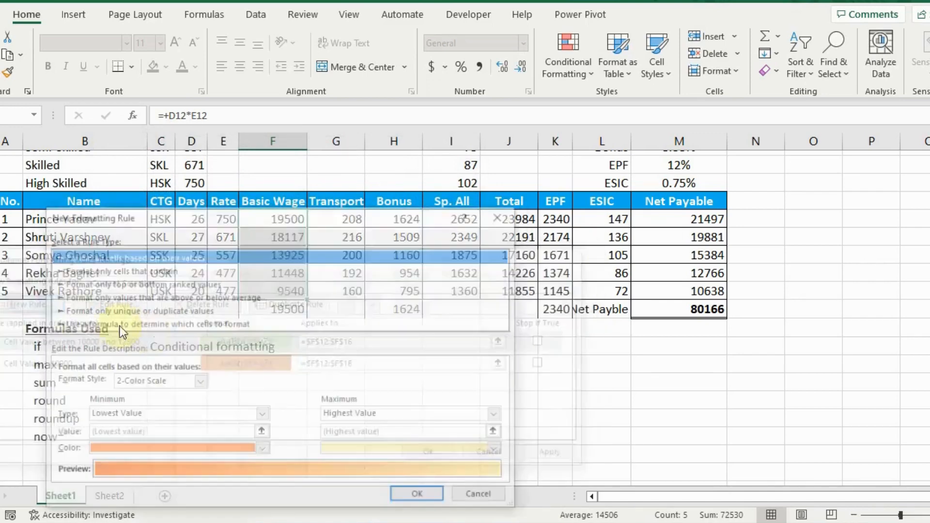
click(141, 270)
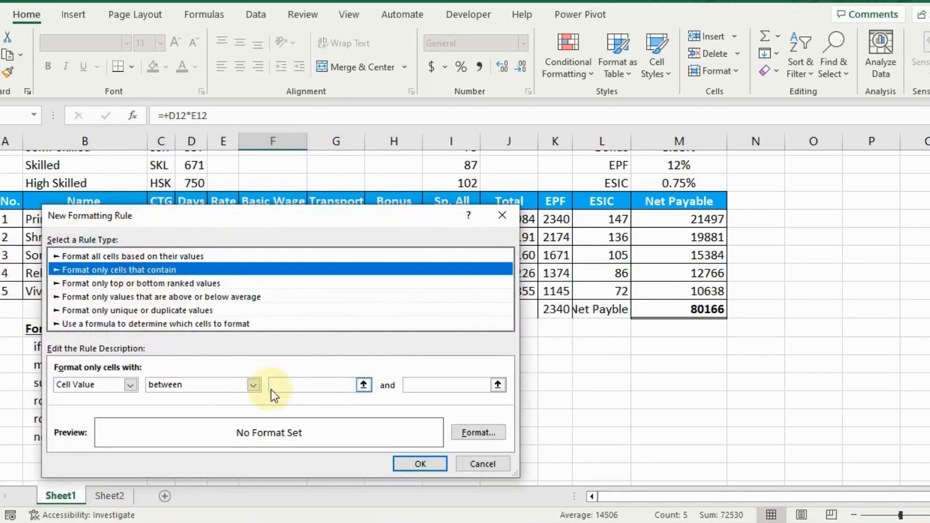
click(283, 385)
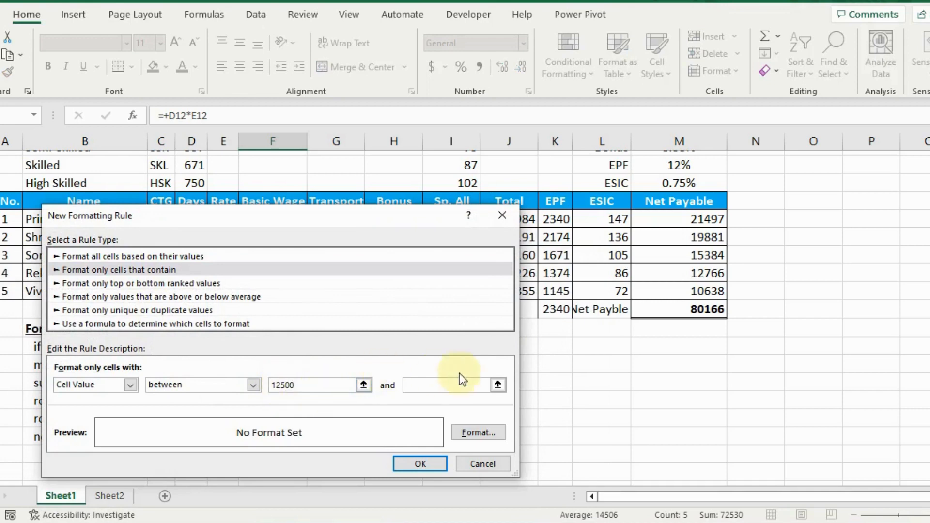
click(426, 390)
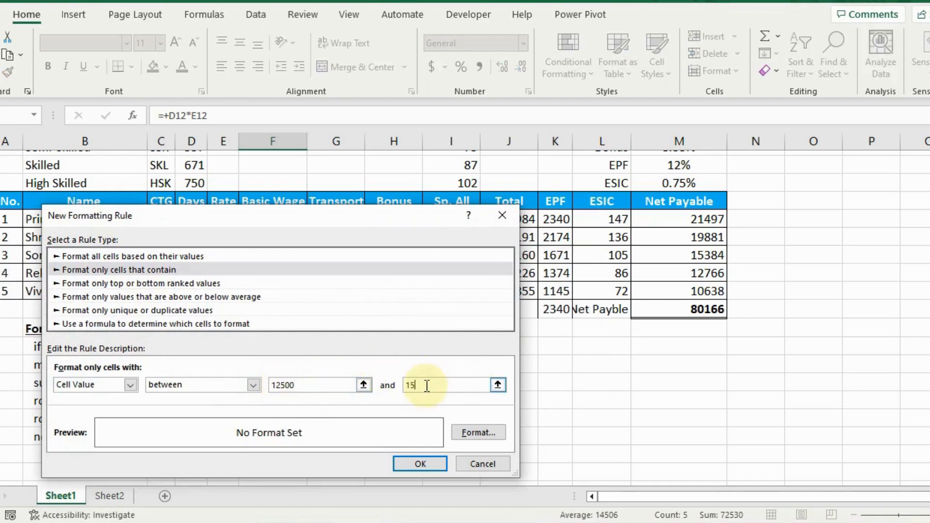
click(478, 432)
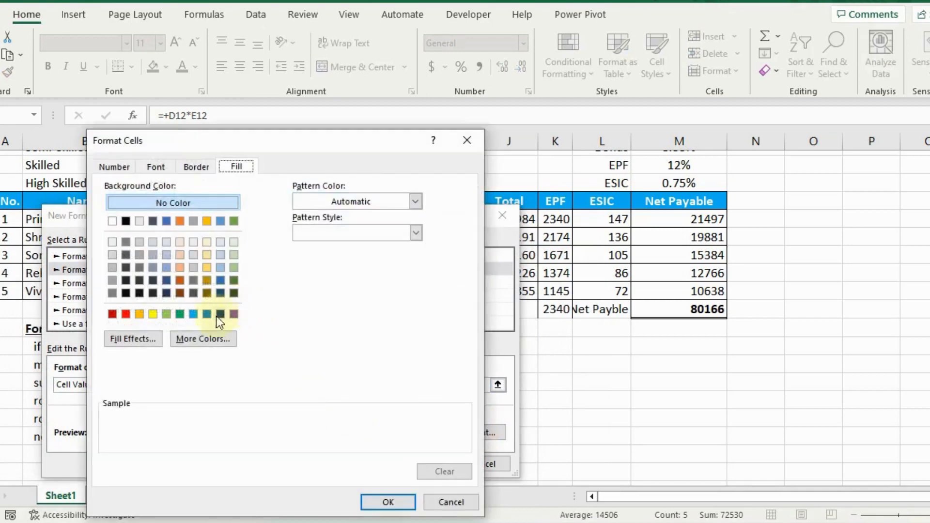
click(177, 314)
click(388, 502)
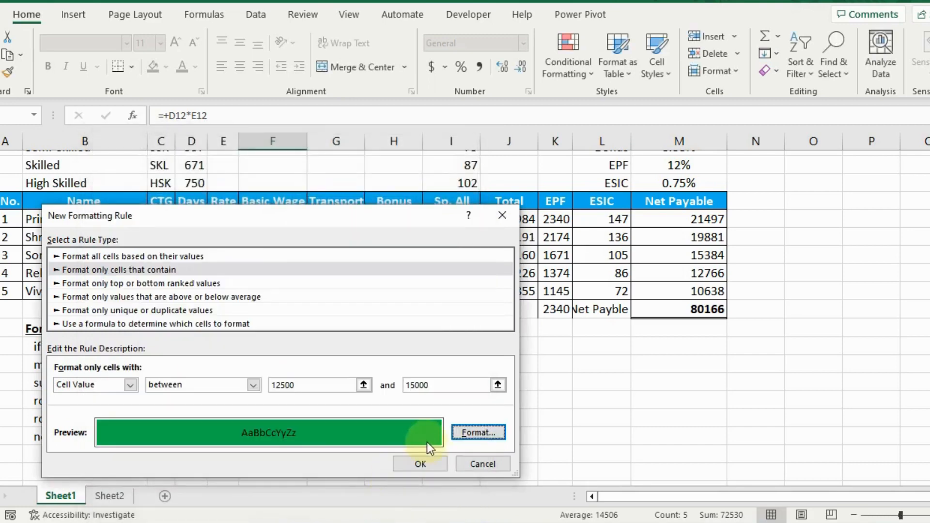
click(410, 463)
Create a fourth conditional formatting rule on the basic wages for cell values greater than 15000
click(9, 303)
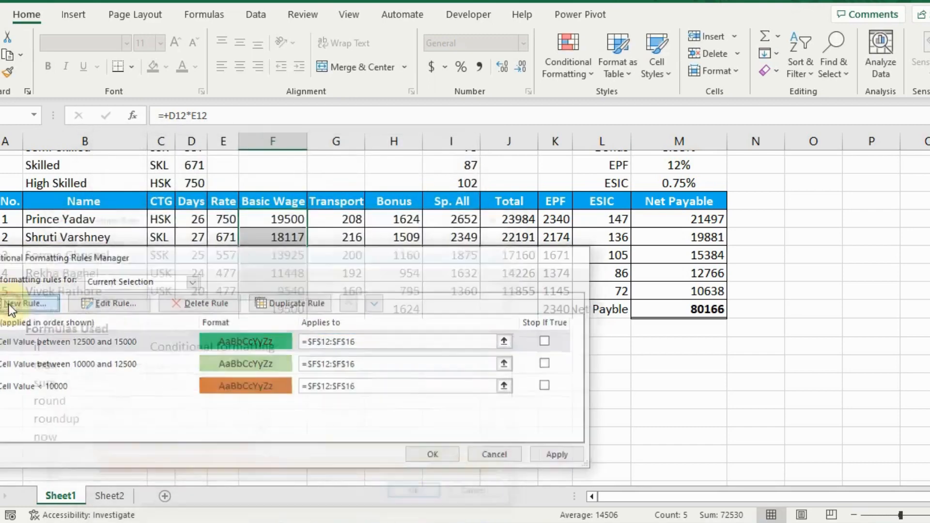
click(105, 270)
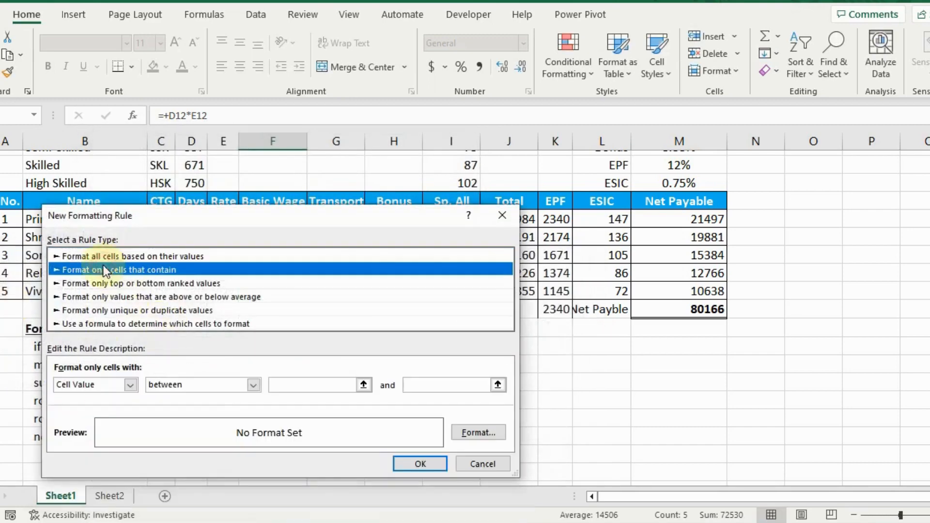
click(253, 384)
click(190, 440)
click(322, 384)
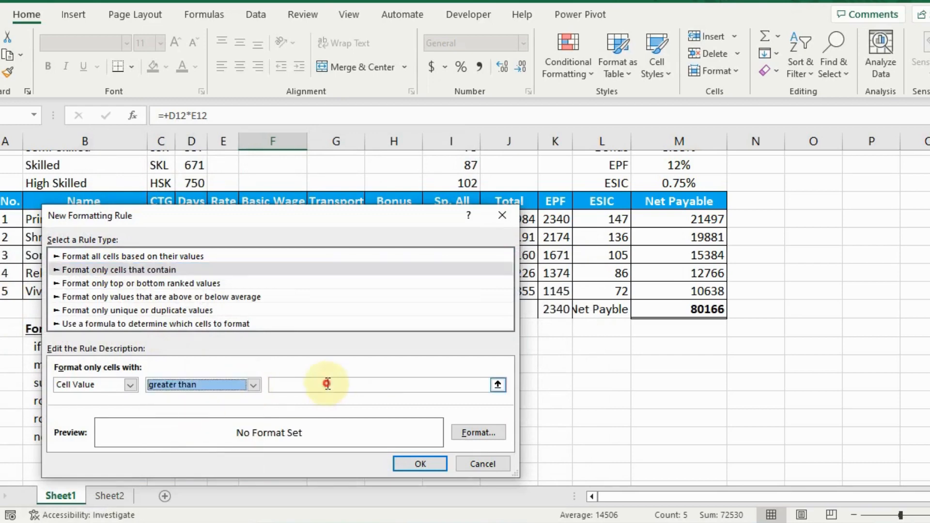
text(15000)
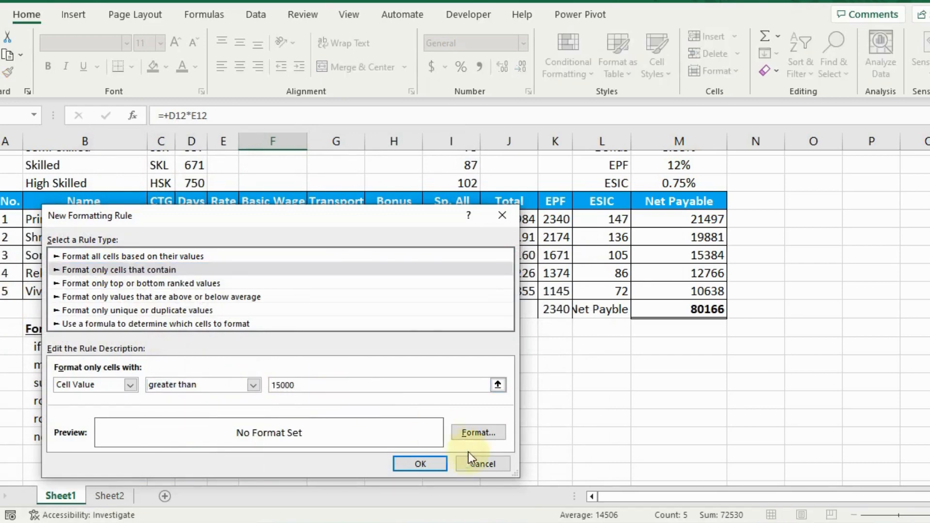
Give the greater-than-15000 rule a light blue fill and apply all the rules to the basic wages
click(468, 432)
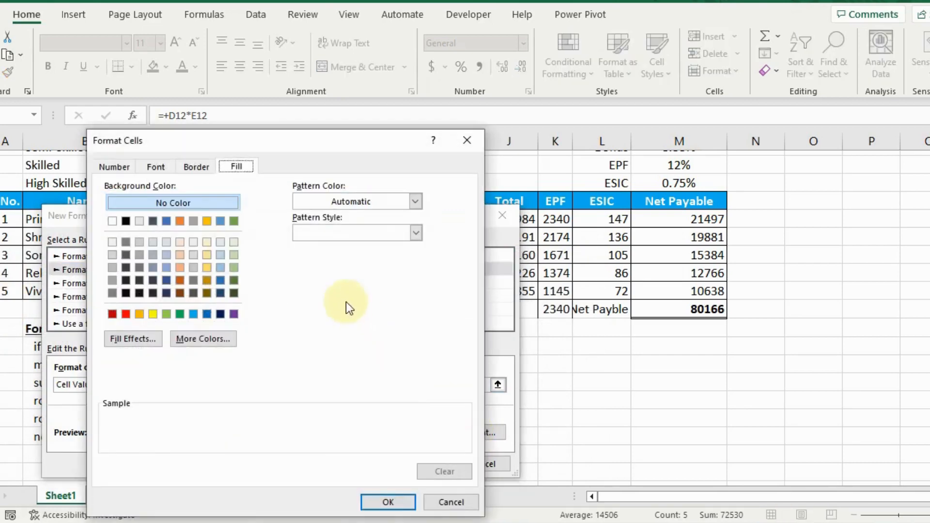
click(193, 314)
click(376, 501)
click(417, 463)
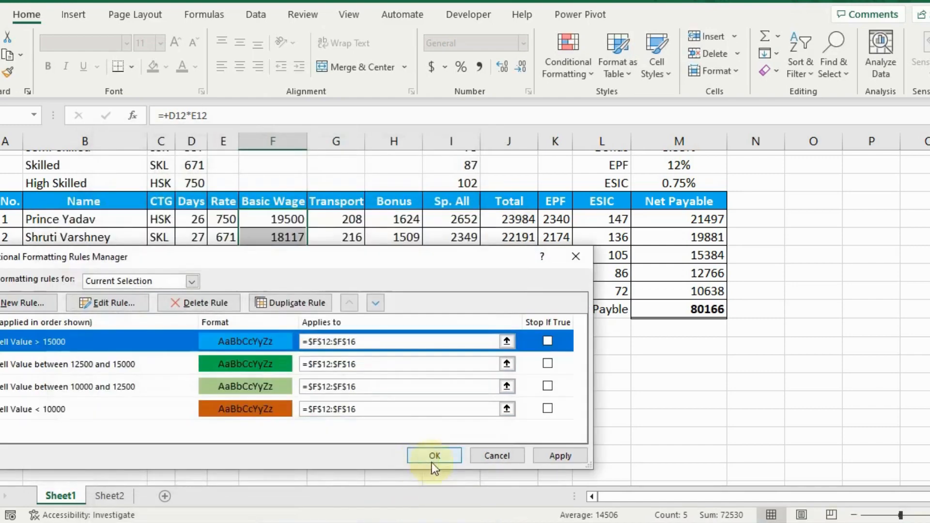
click(559, 456)
click(432, 456)
click(458, 386)
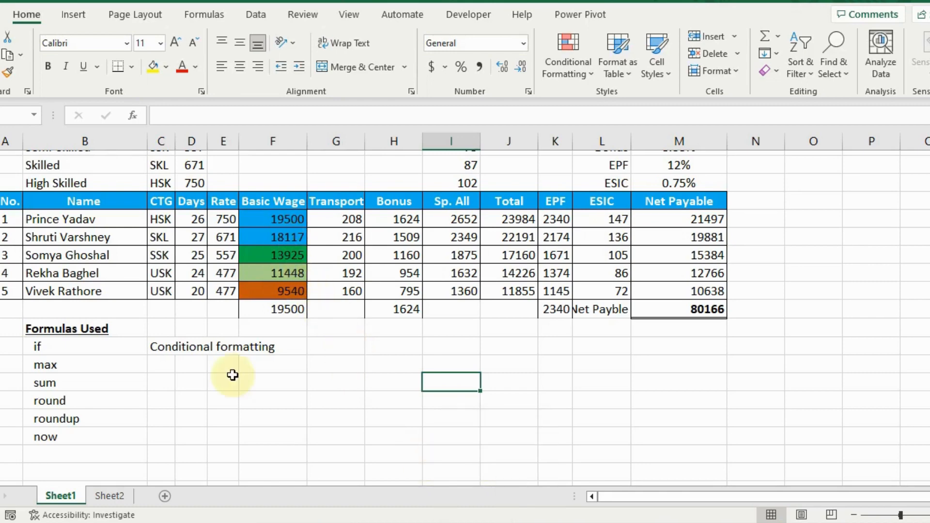
List sumif, min and average down column G, starting in the row of the "Conditional formatting" note
click(257, 370)
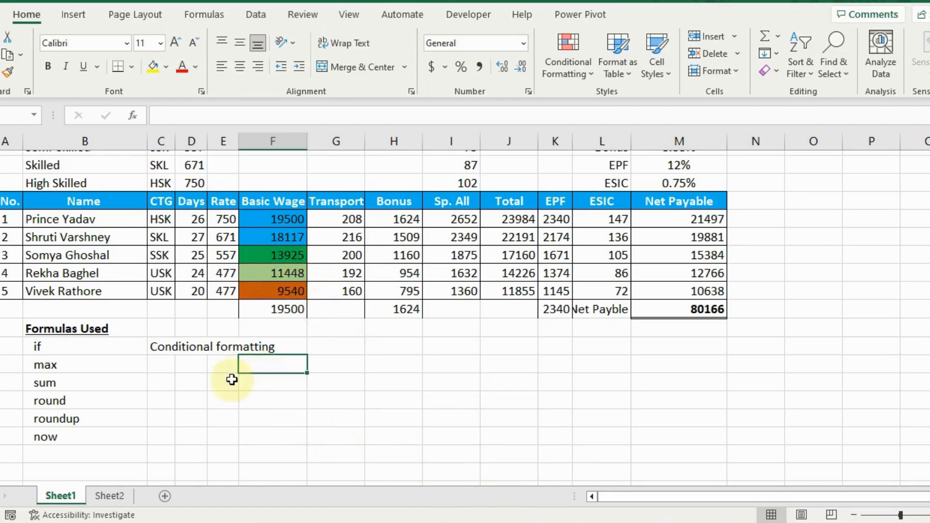
click(324, 348)
text(s)
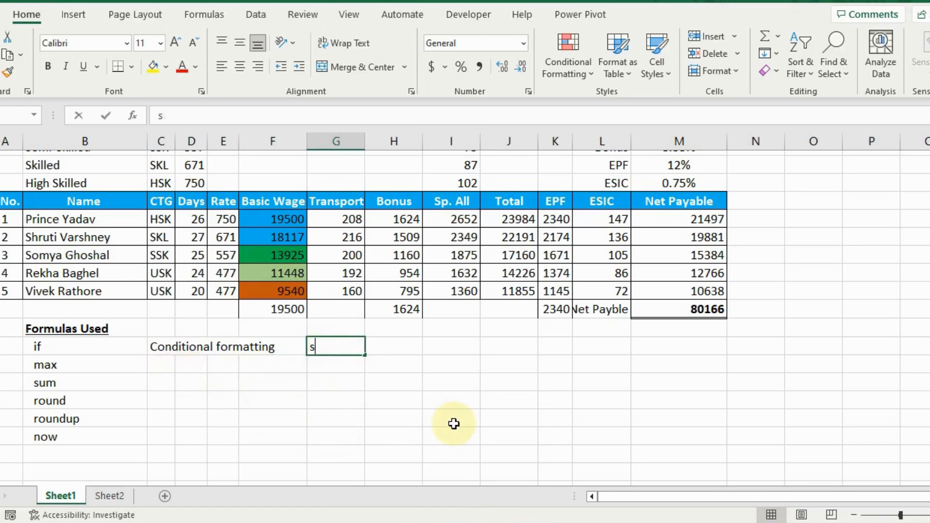
text(umif)
key(Return)
text(min)
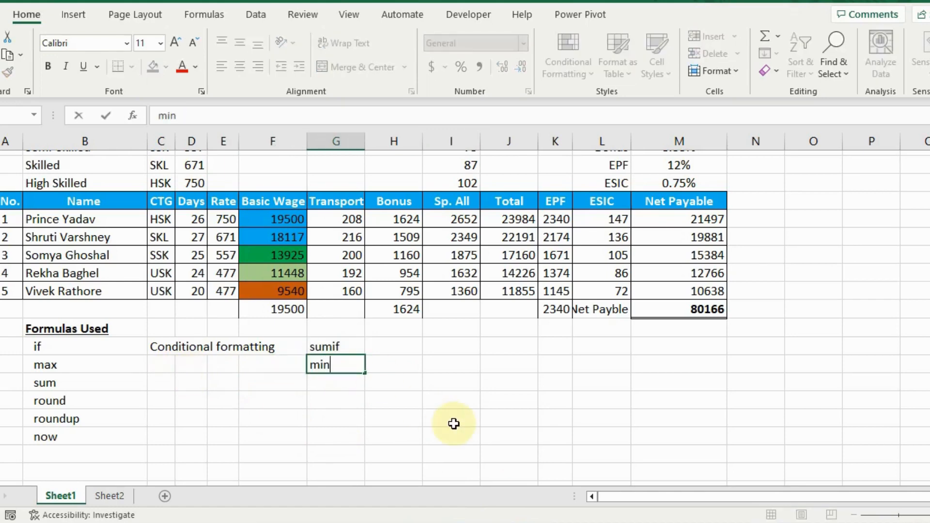
key(Return)
text(averag)
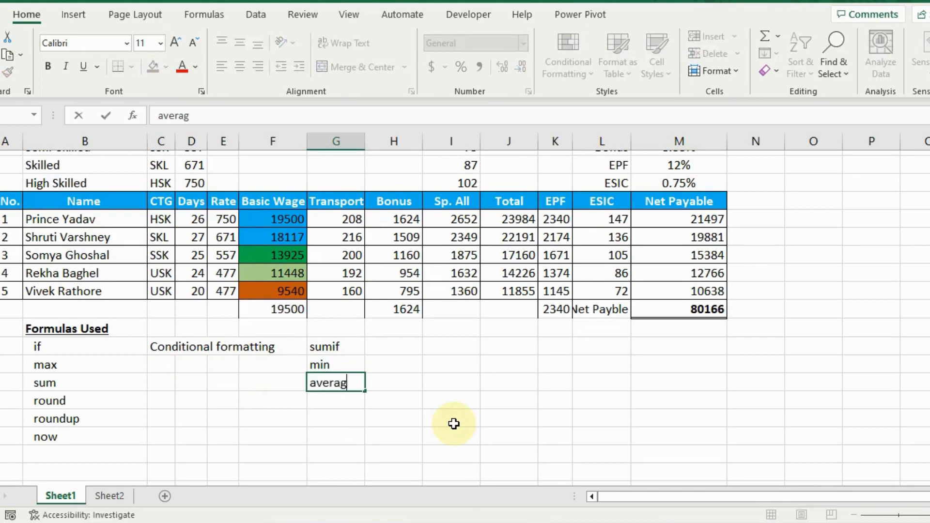
text(e)
key(Return)
Continue the function list in column G with count, counta and concatenate below average
text(count)
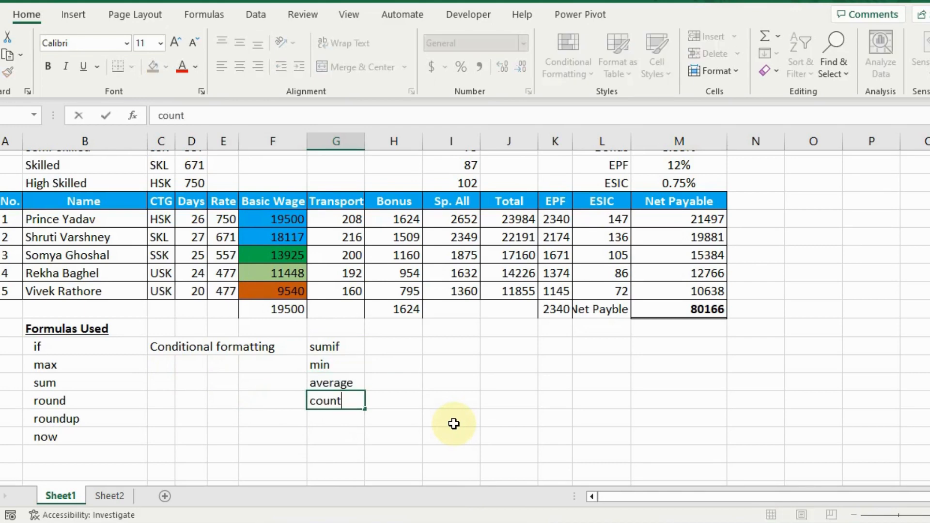
key(Return)
text(counta)
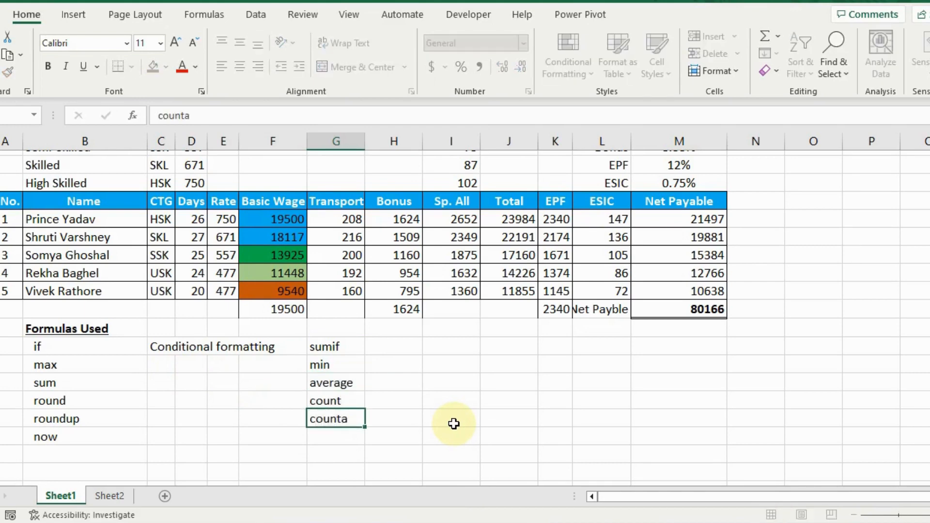
key(Return)
text(concatenate)
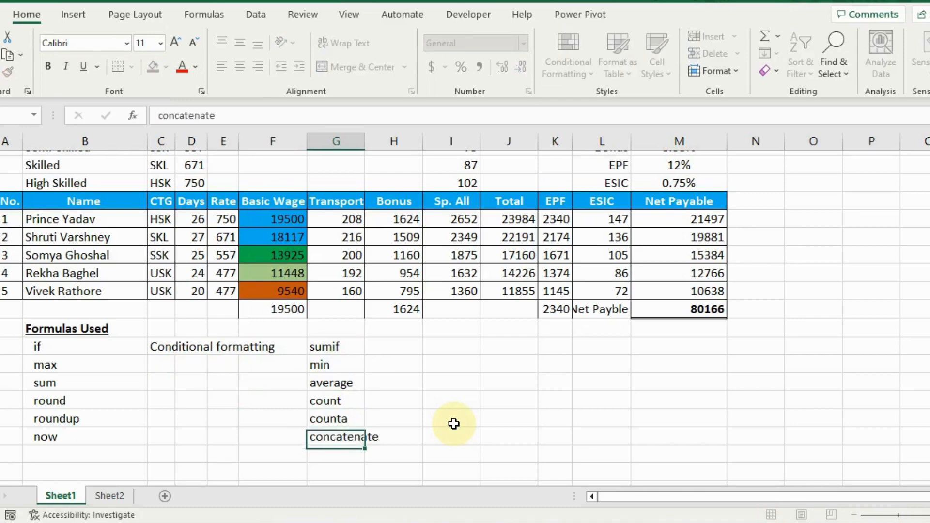
key(Return)
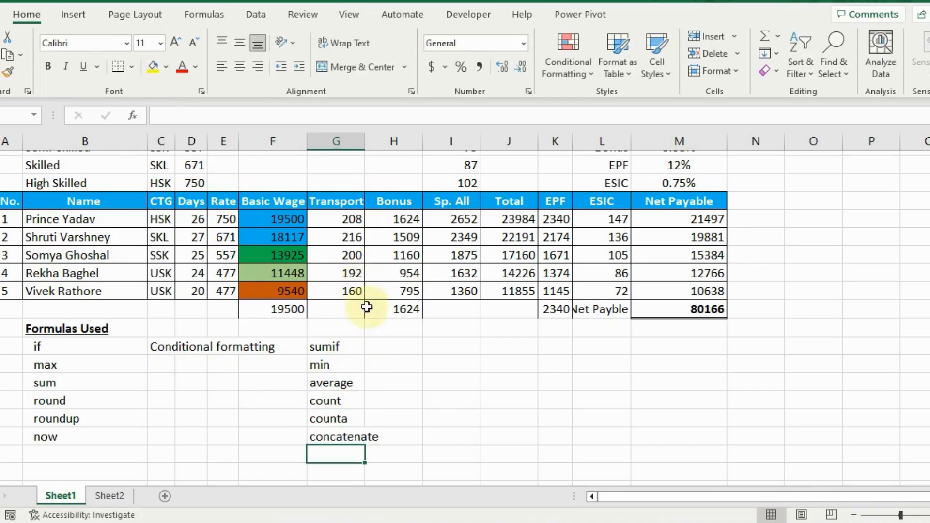
click(655, 330)
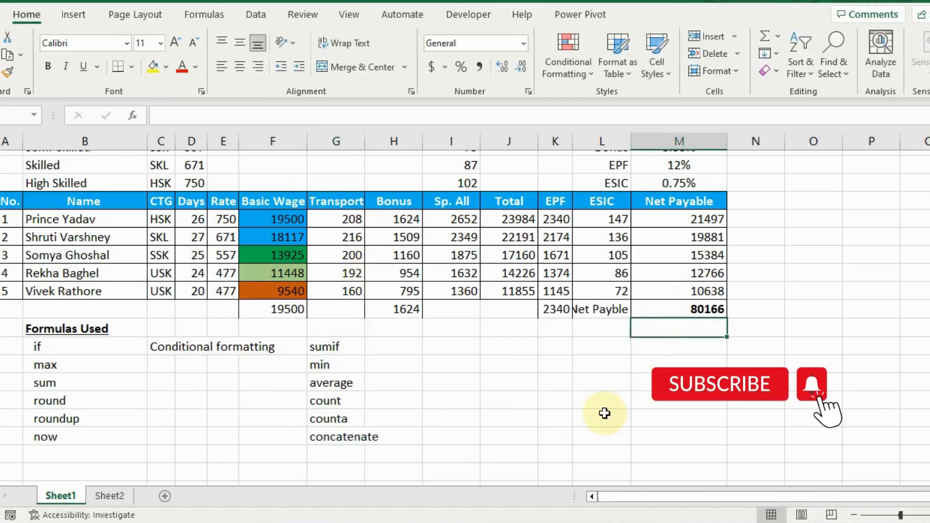